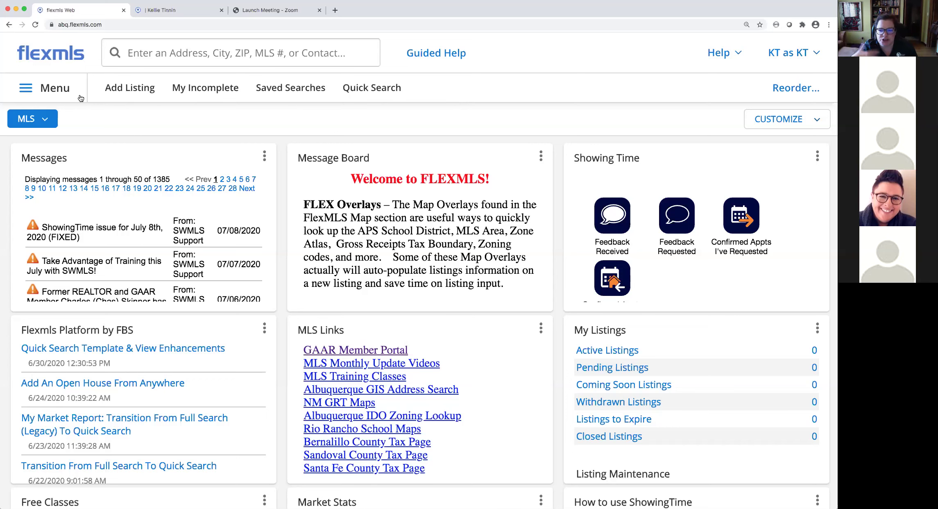
- Start a Residential quick search and dismiss the 1,610-listing count to view the Albuquerque map
left_click(69, 95)
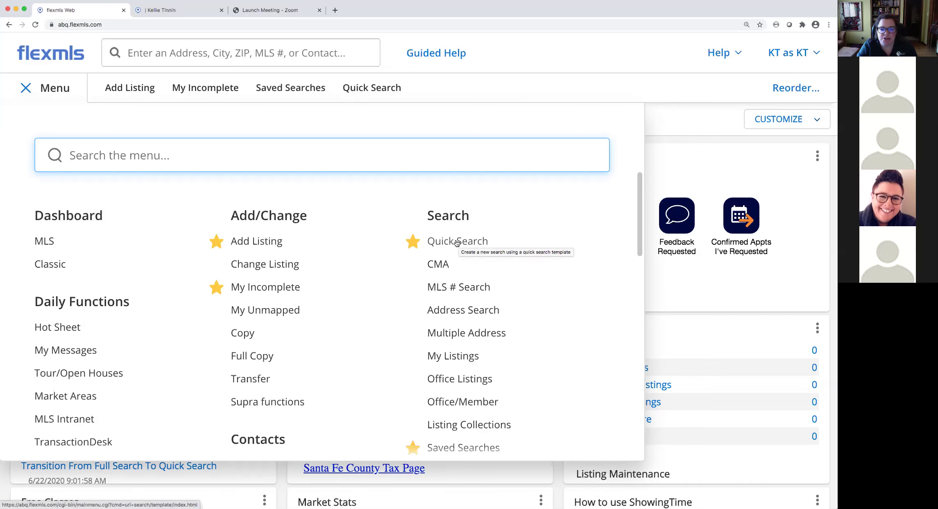
left_click(456, 241)
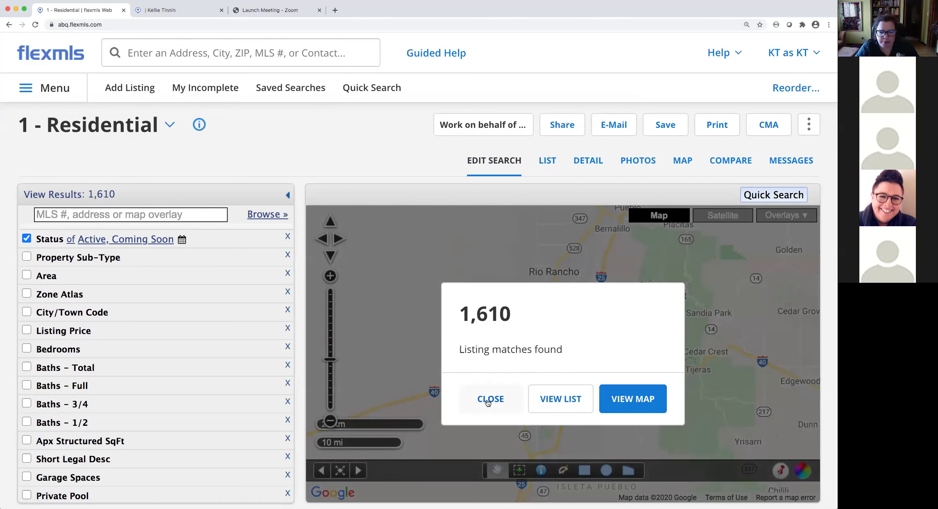
left_click(488, 399)
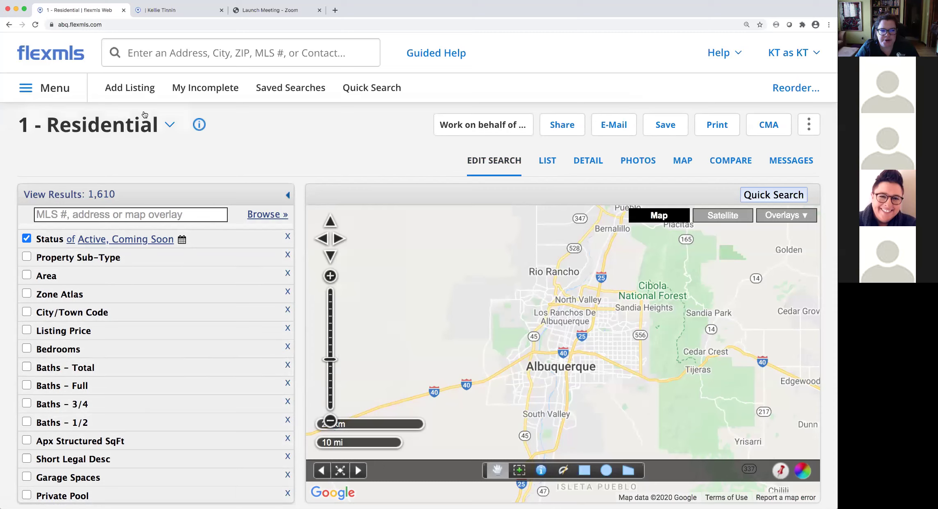
left_click(170, 126)
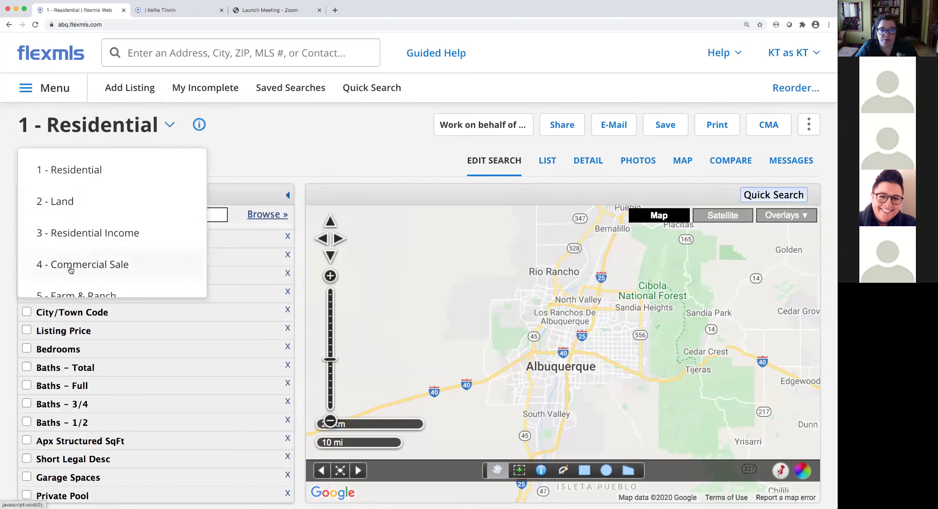
left_click(169, 124)
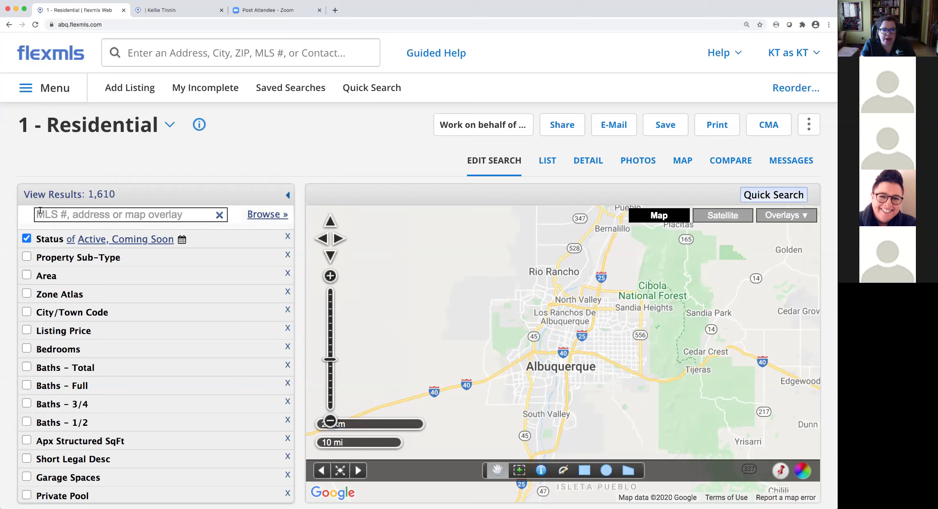
- Limit Status to Active and Property Sub-Type to Detached, giving 1,359 matches
left_click(49, 241)
left_click(65, 255)
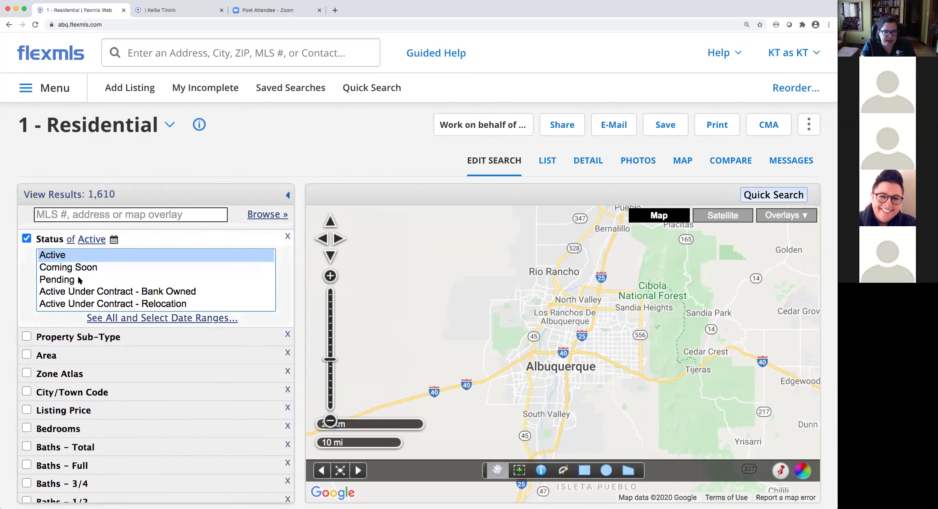
left_click(73, 333)
left_click(60, 365)
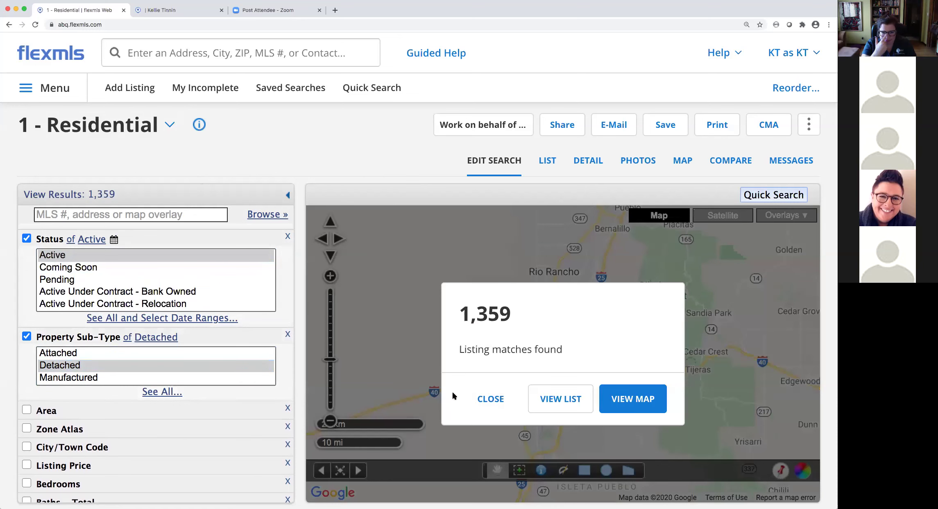
left_click(494, 399)
- Set the City/Town Code criterion to Albuquerque
scroll(72, 386, "down", 3)
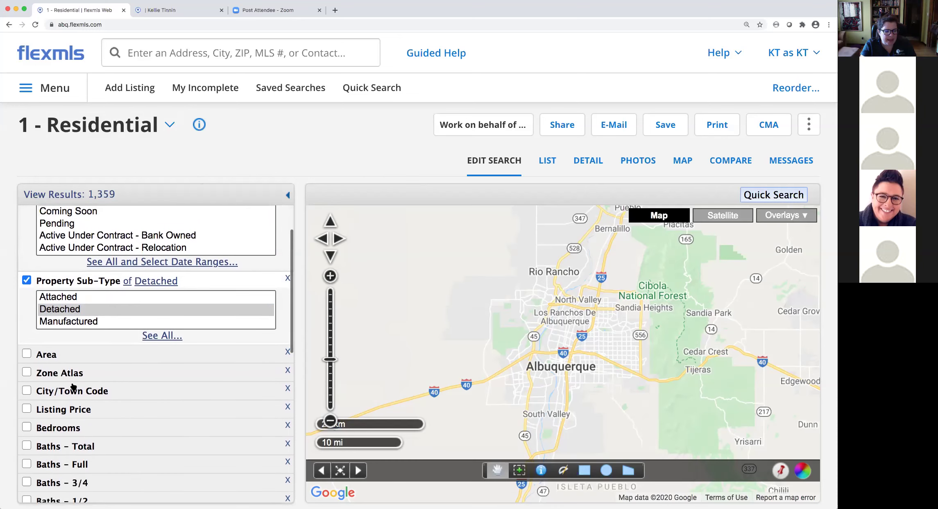
scroll(73, 387, "down", 2)
left_click(54, 324)
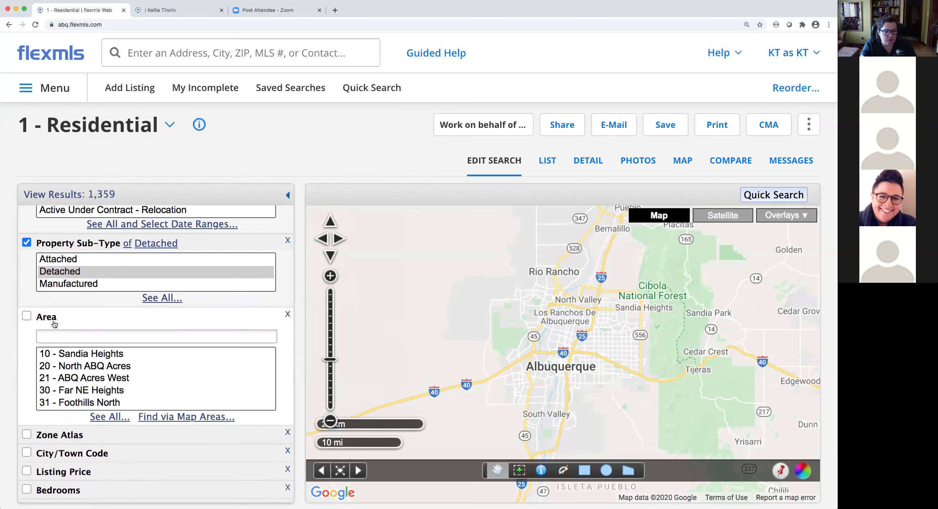
left_click(54, 324)
scroll(66, 334, "down", 1)
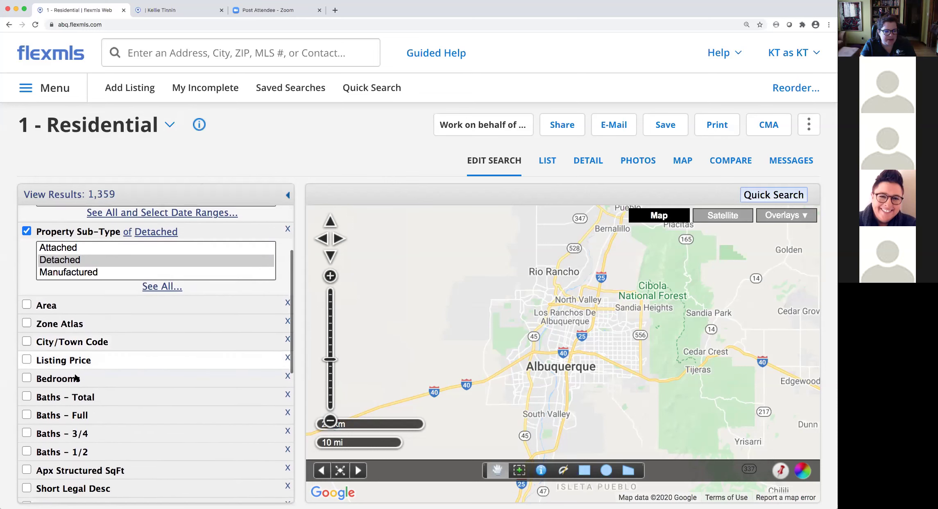
left_click(69, 337)
scroll(70, 382, "down", 2)
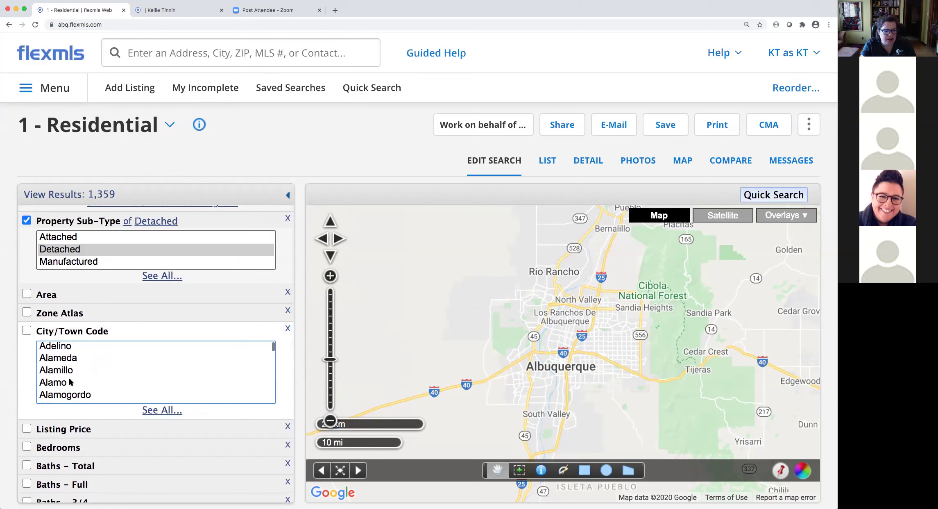
scroll(69, 381, "down", 1)
left_click(150, 381)
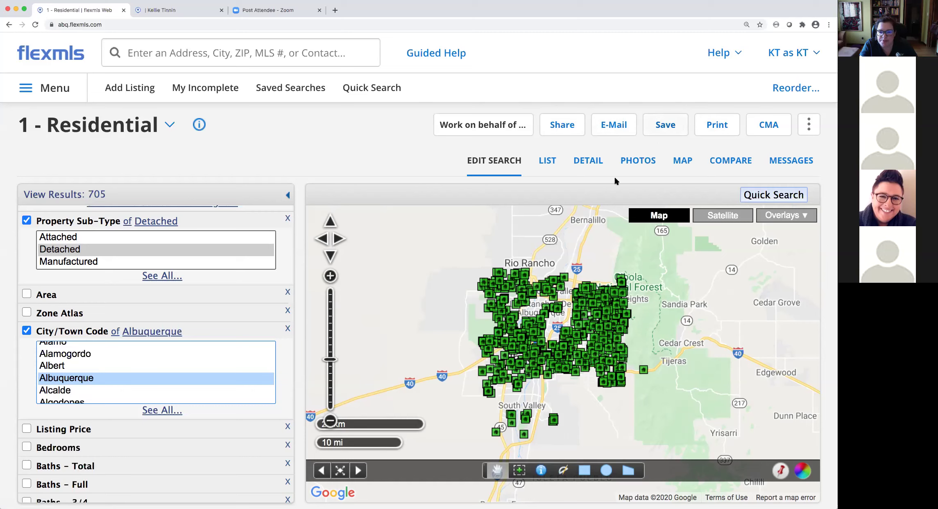
- Show the Save menu for the 705-result search
left_click(666, 125)
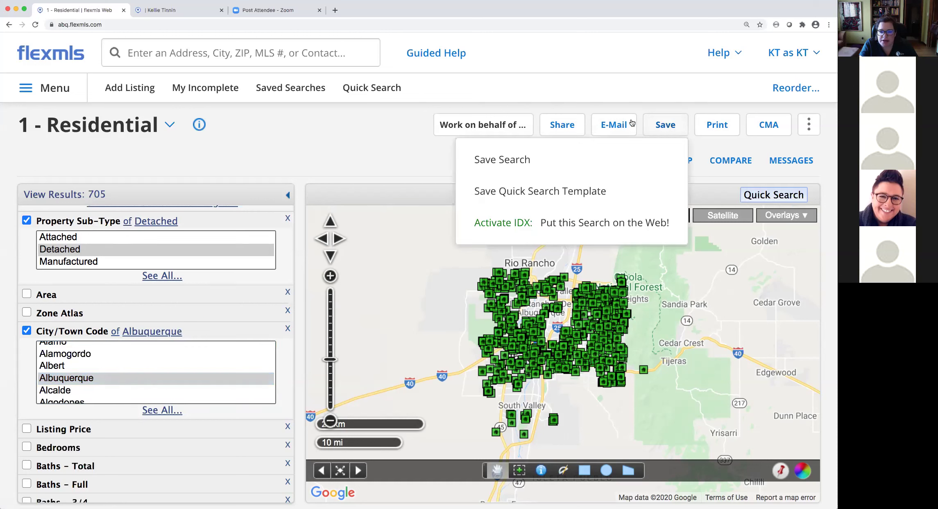
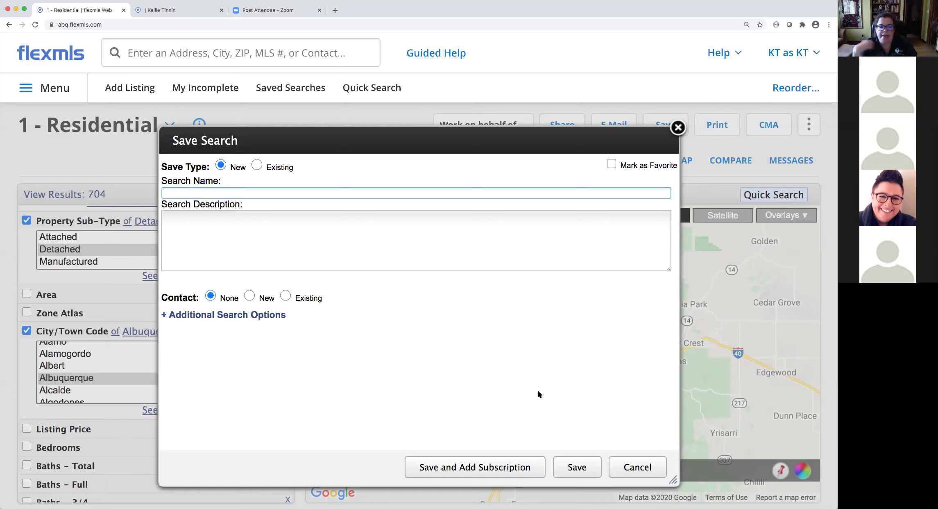
- Review the existing saved searches, then go back to saving as a new search
left_click(221, 166)
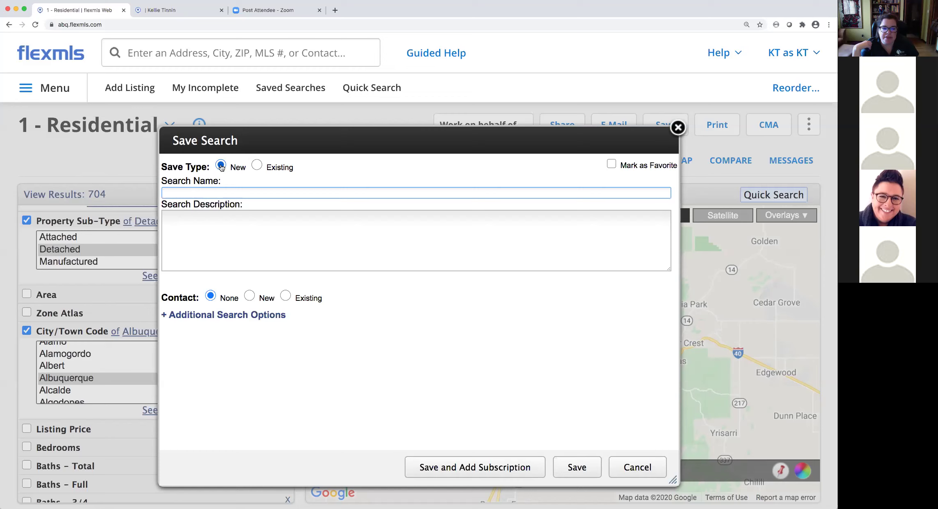
left_click(258, 166)
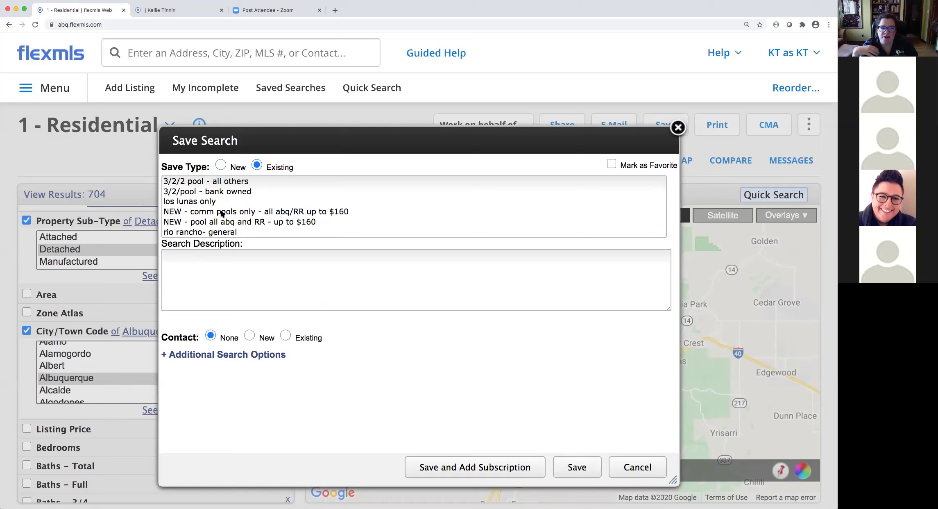
left_click(201, 232)
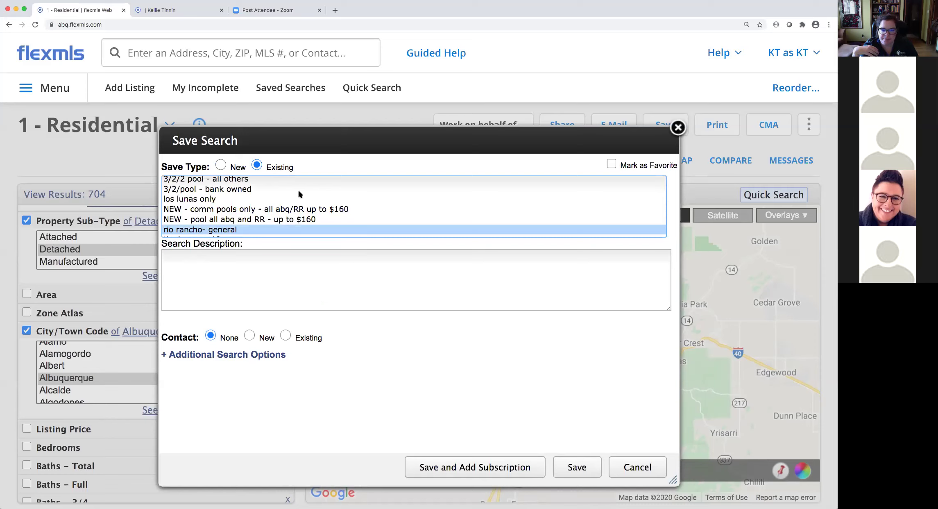
left_click(225, 168)
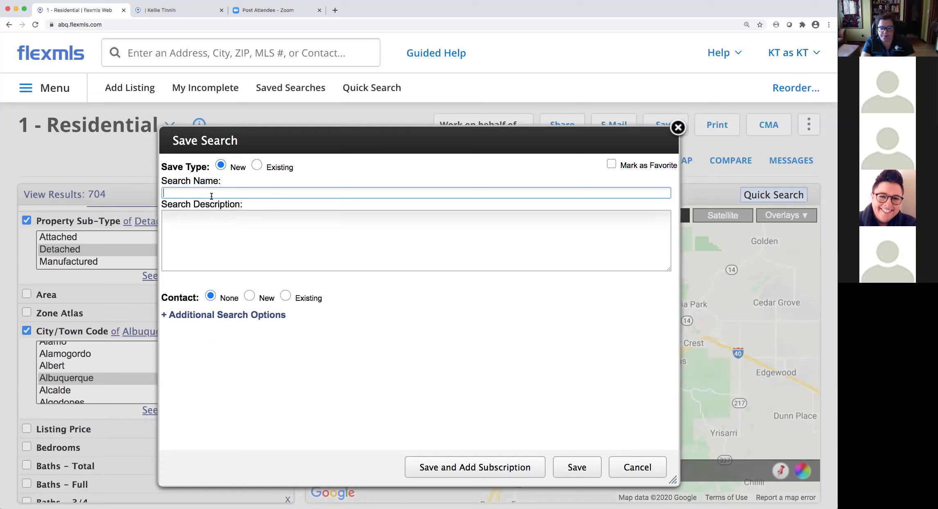
- Enter the client's surname followed by '- albuquerque' as the search name
type("tinnin - albuquerque")
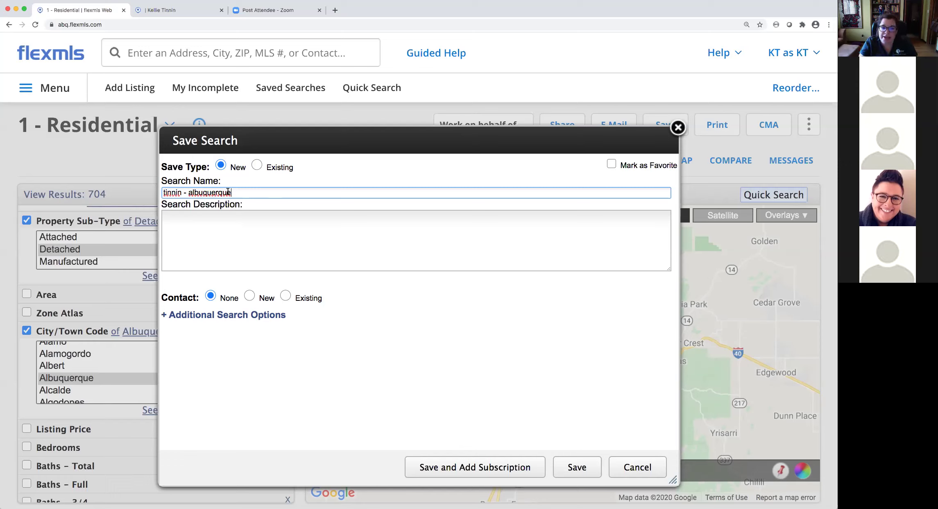
left_click_drag(245, 192, 137, 193)
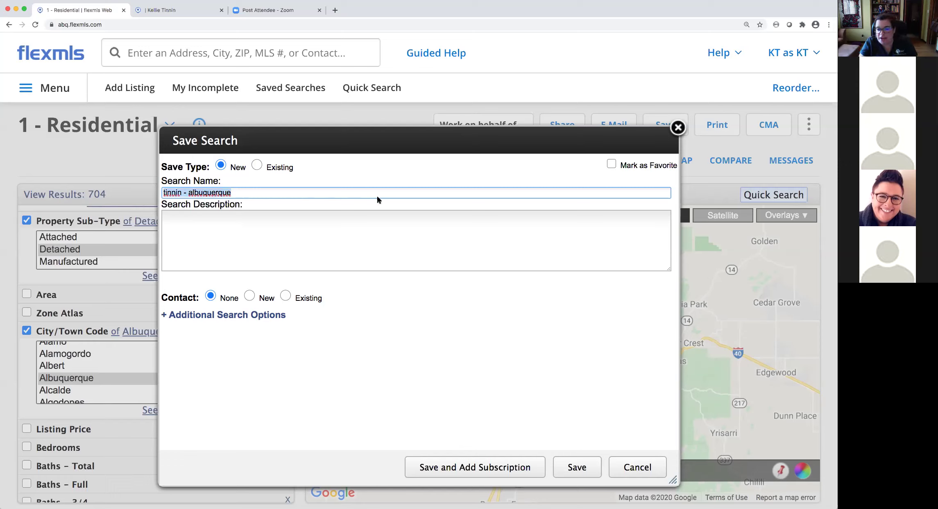
left_click(251, 193)
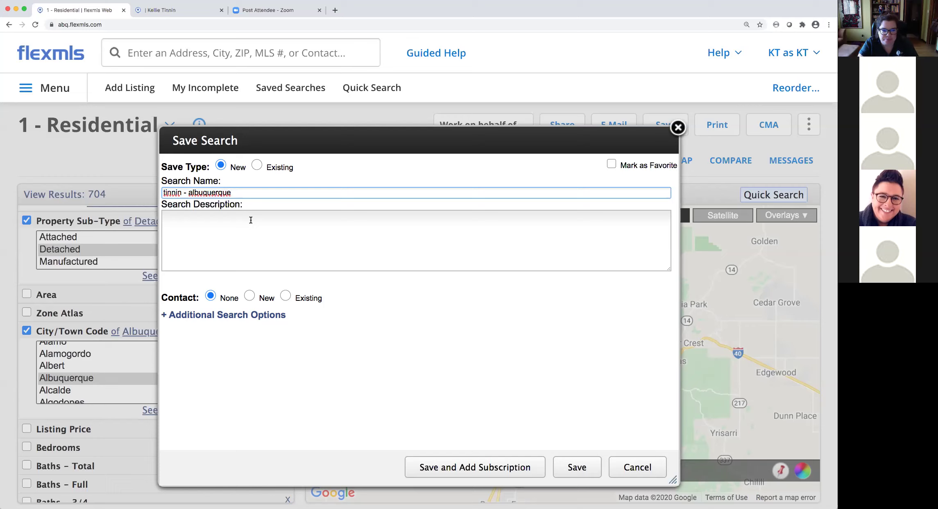
- Enter the description 'all of abq detached' and expand Additional Search Options
left_click(251, 220)
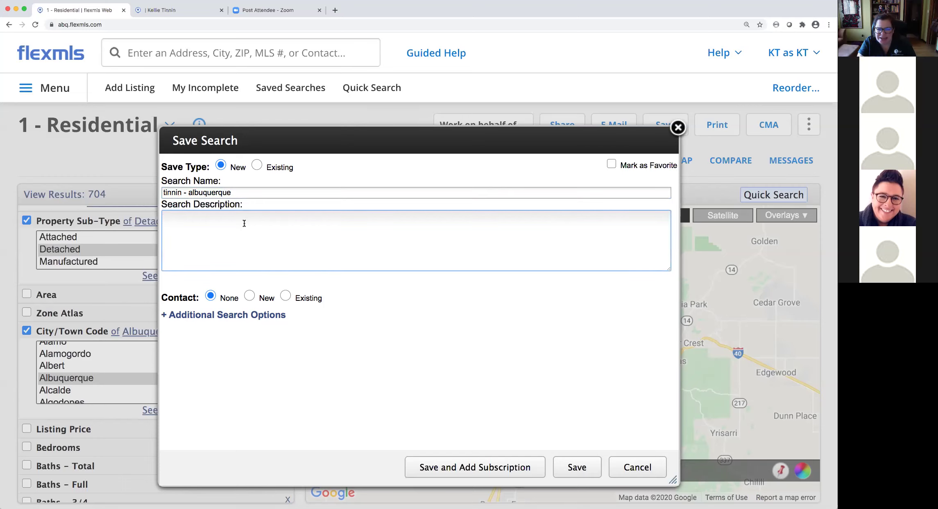
type("al")
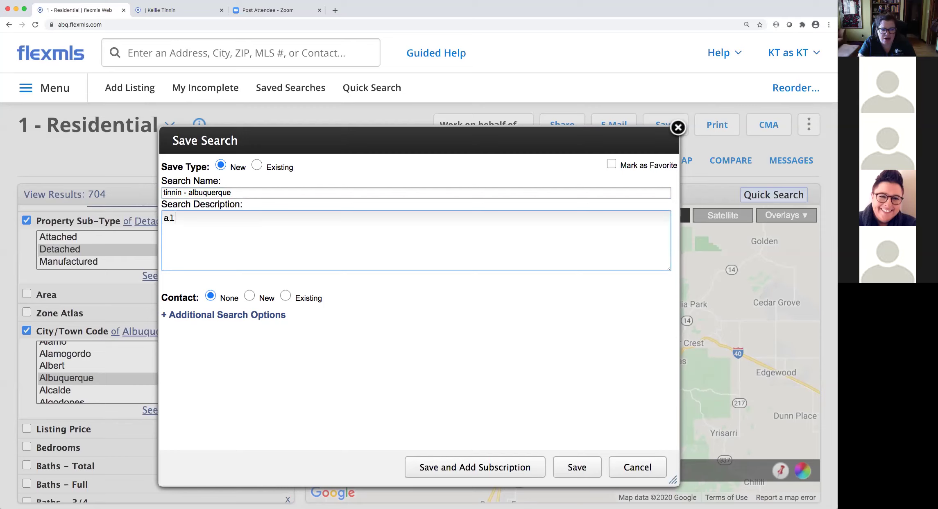
type("l of abq detached")
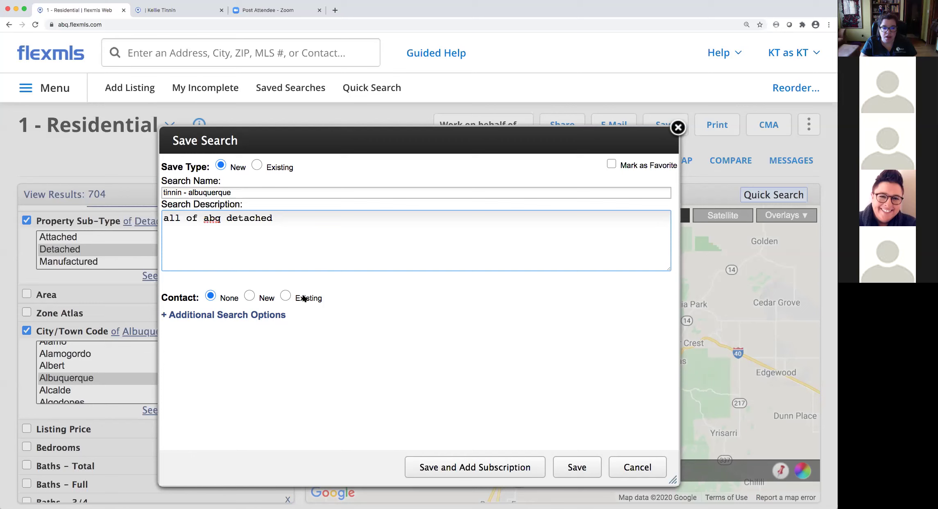
left_click(221, 321)
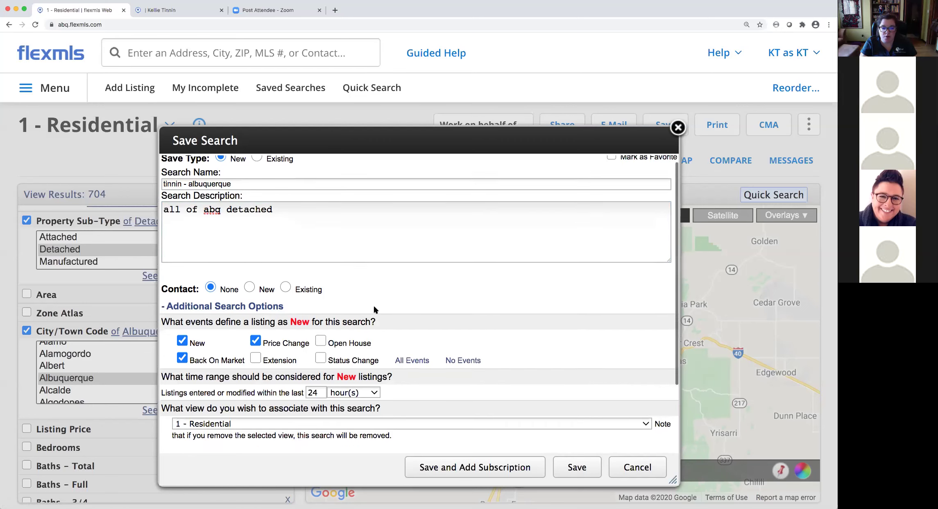
- Keep only New ticked as a New event, unticking Price Change, Back On Market and Status Change
scroll(373, 304, "down", 1)
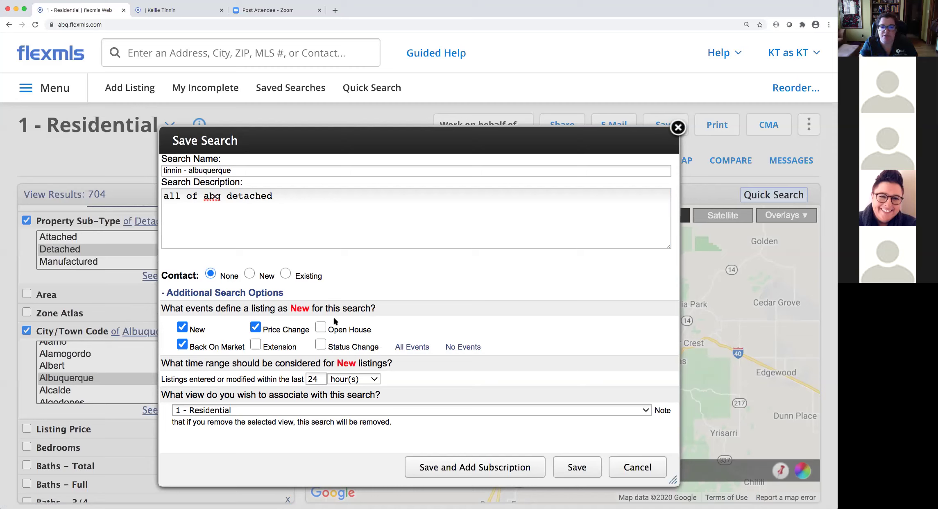
left_click(255, 327)
left_click(182, 344)
left_click(182, 327)
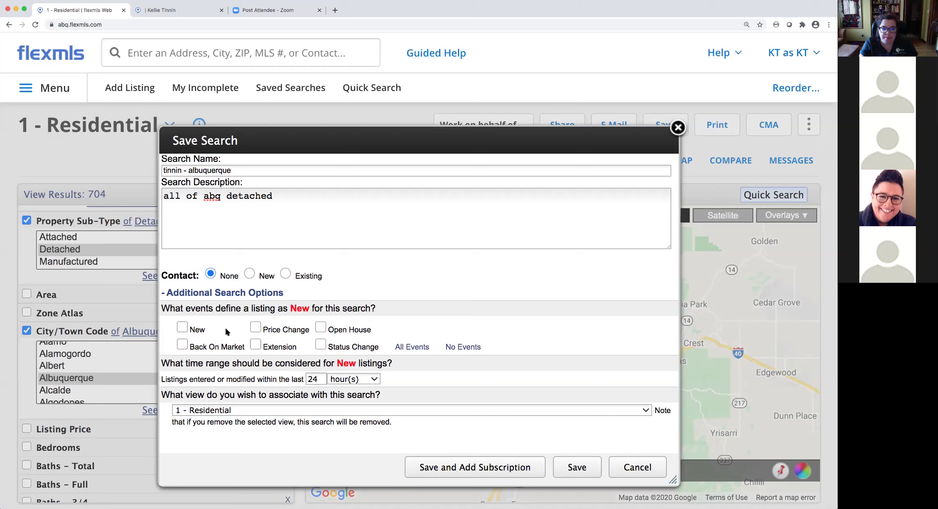
left_click(182, 327)
left_click(258, 327)
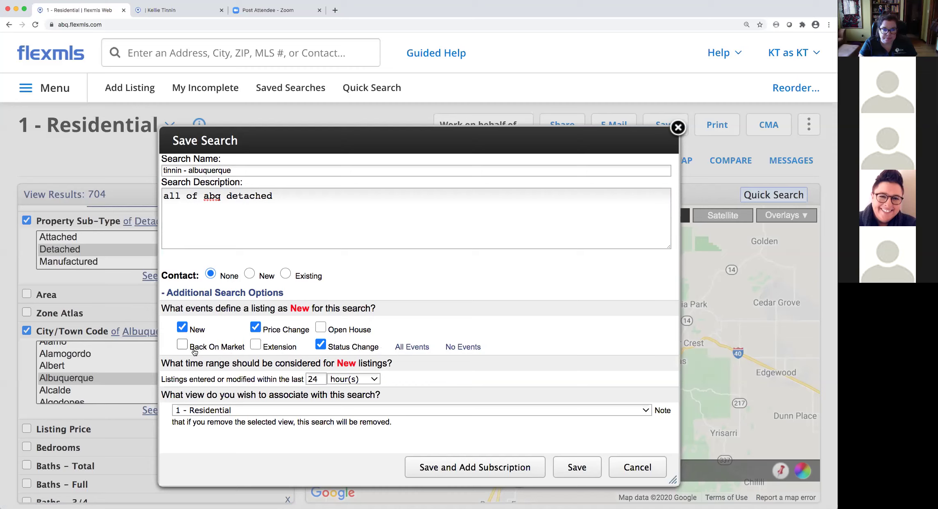
left_click(182, 344)
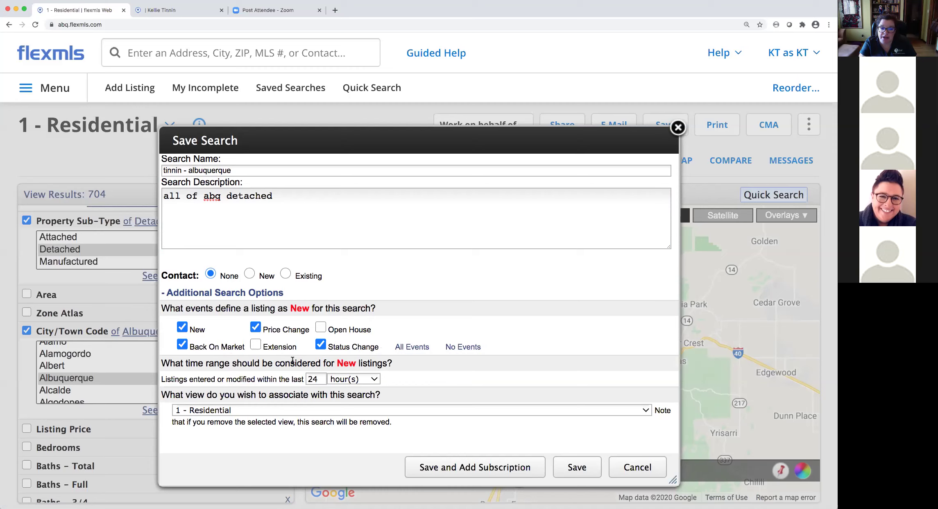
left_click(320, 344)
left_click(255, 328)
left_click(182, 344)
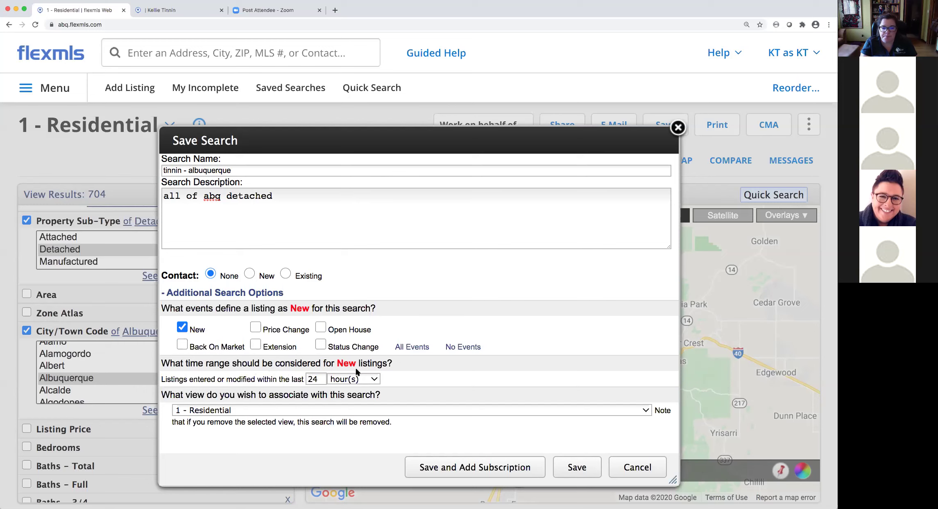
scroll(357, 374, "down", 3)
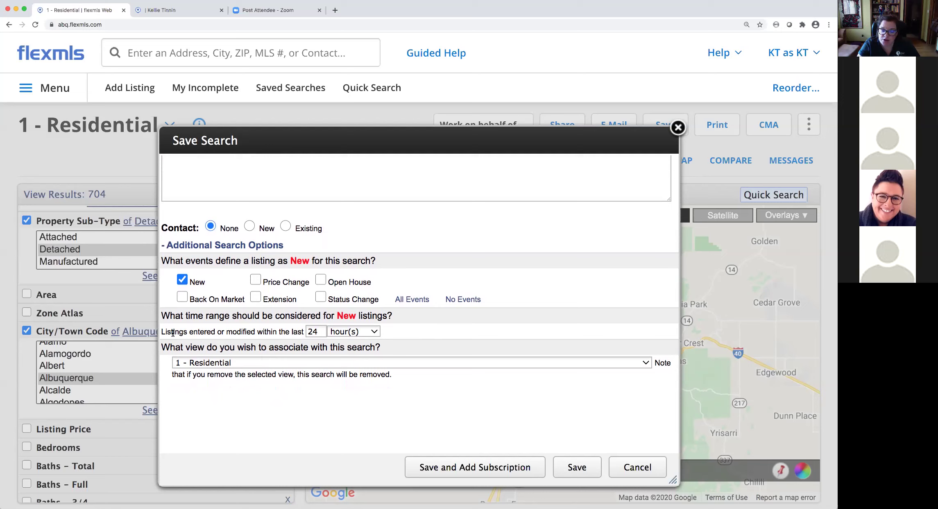
- Change the New listings time range from 24 to 12 hours
left_click(344, 333)
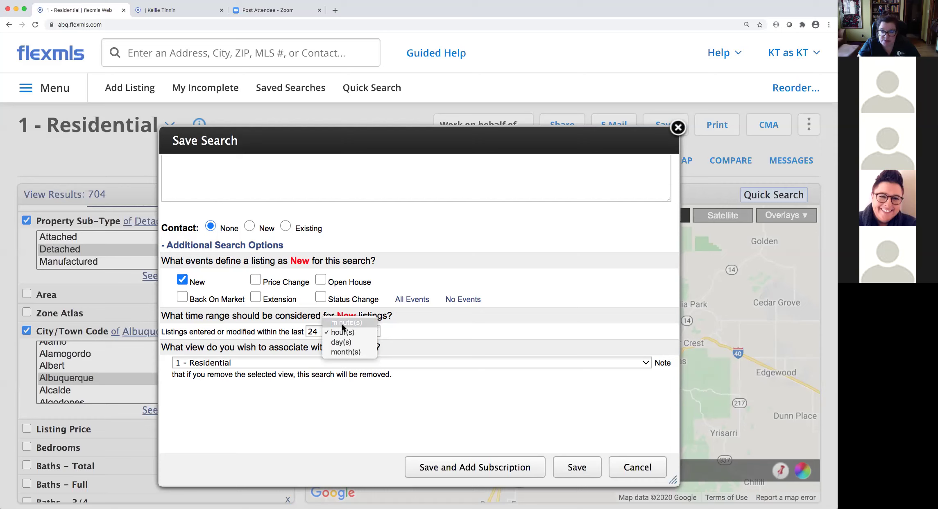
left_click(268, 338)
left_click(311, 331)
key("BackSpace")
key("BackSpace")
type("12")
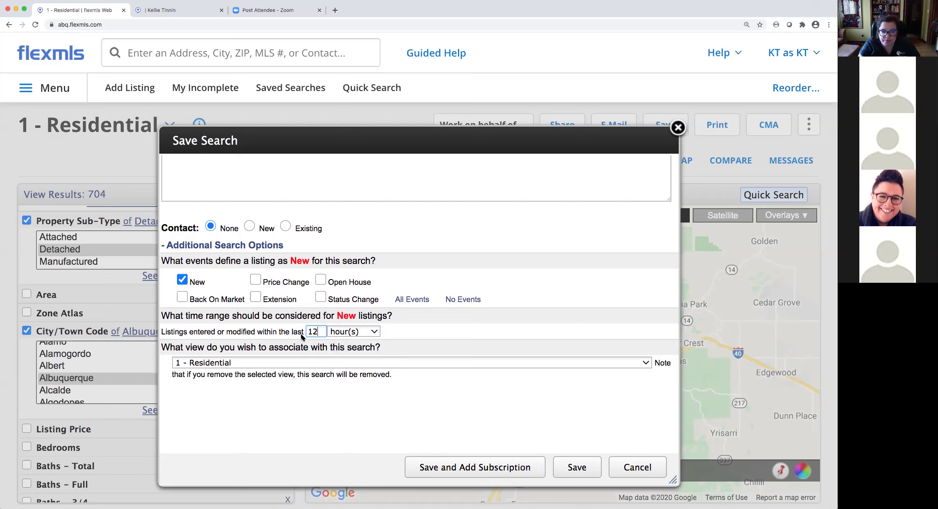
scroll(299, 353, "down", 2)
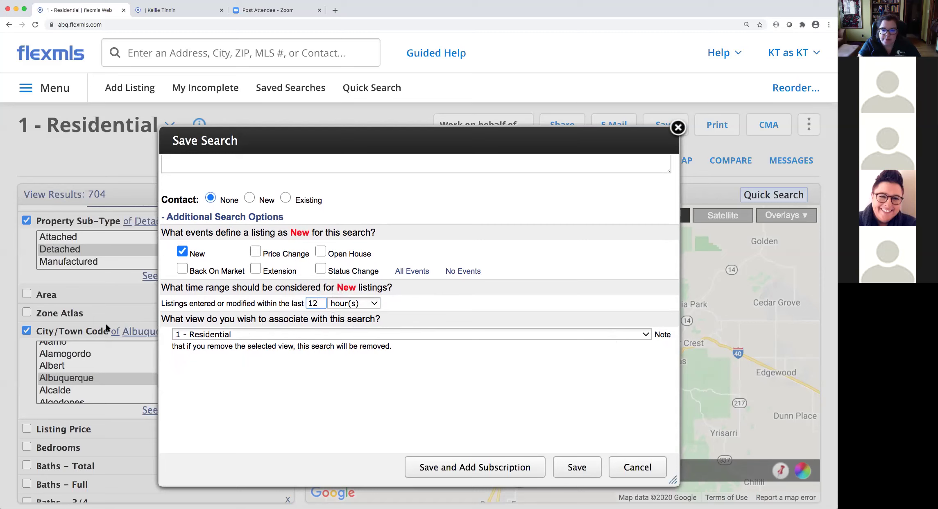
left_click(218, 334)
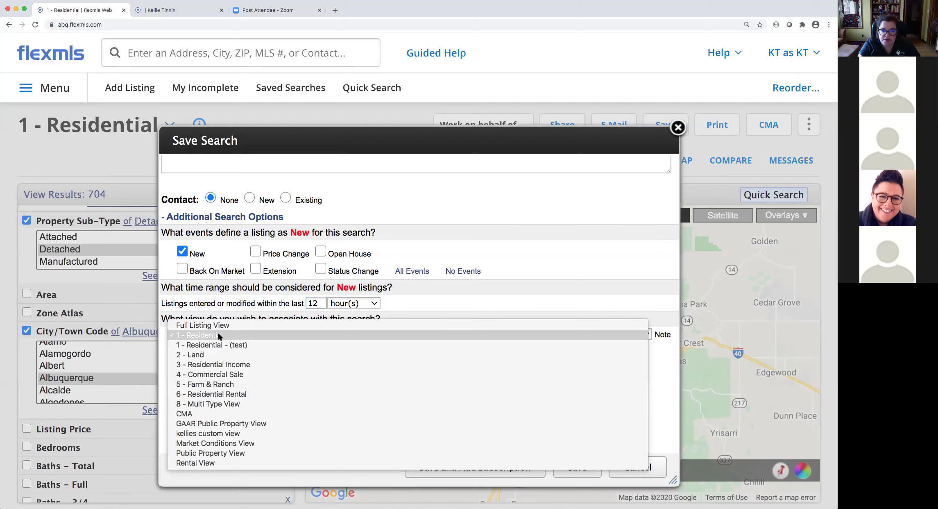
left_click(218, 335)
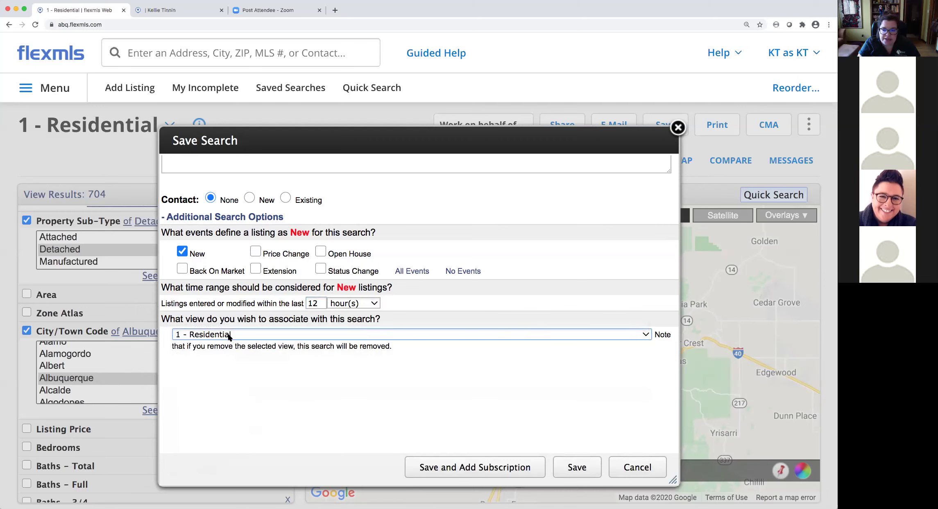
left_click(228, 334)
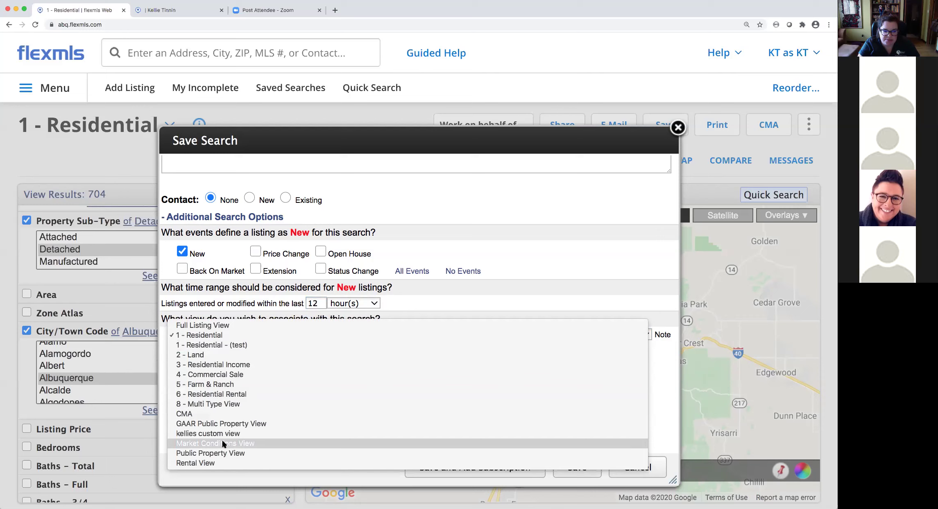
left_click(430, 294)
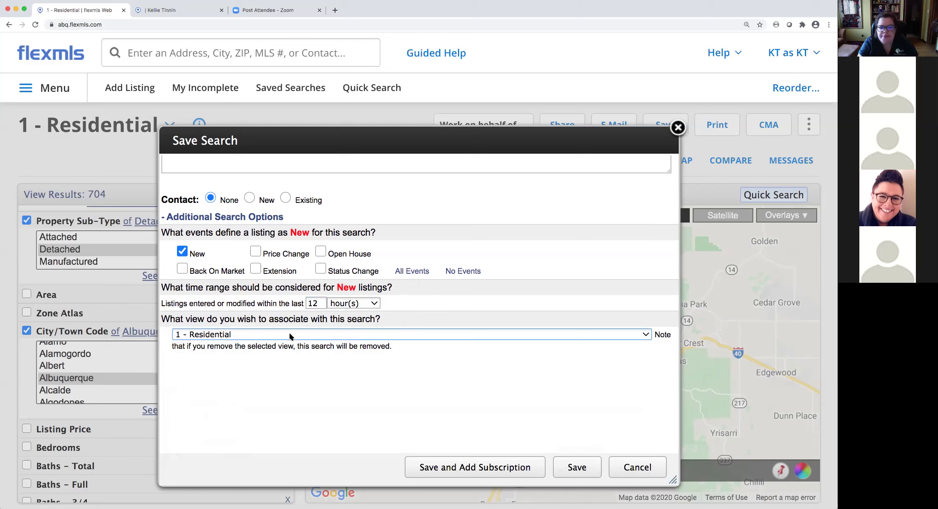
left_click(273, 334)
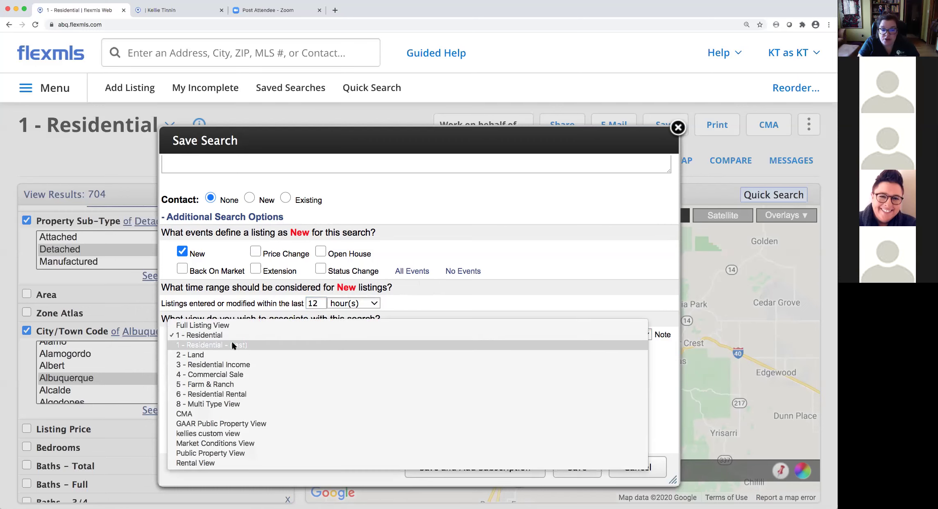
left_click(405, 305)
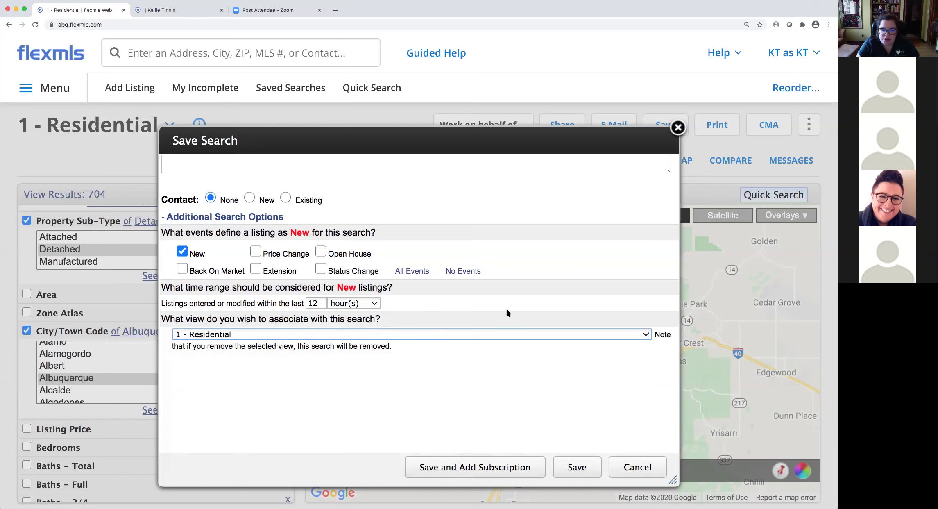
scroll(346, 242, "up", 2)
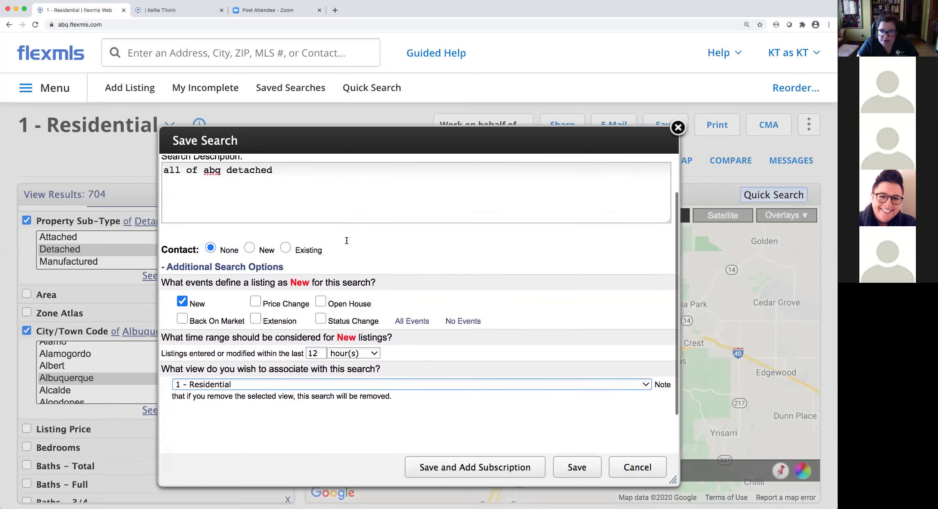
scroll(346, 241, "down", 2)
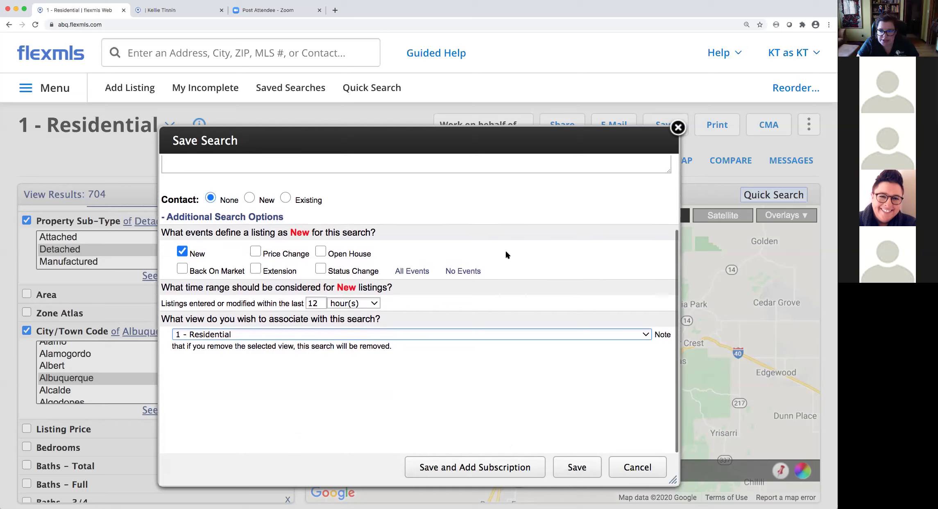
- Save the new search and filter the main menu by 'saved'
left_click(569, 467)
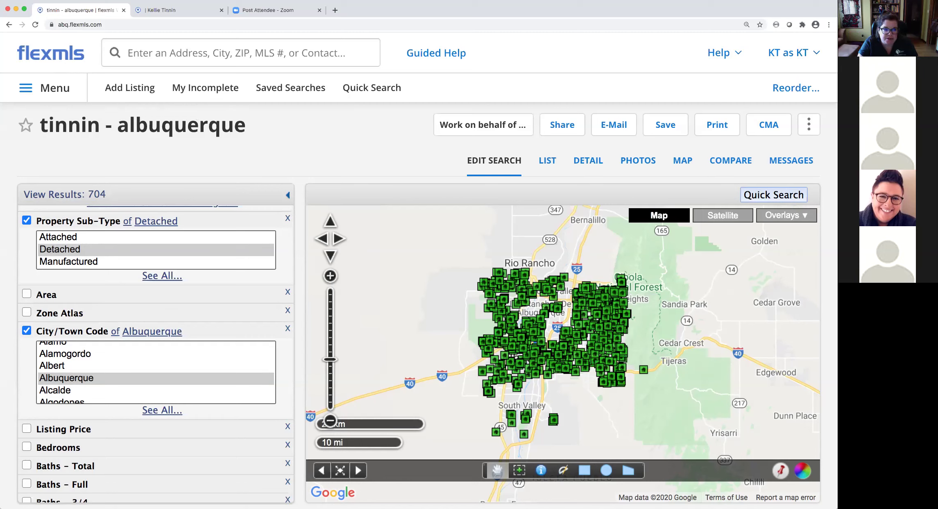
left_click(33, 129)
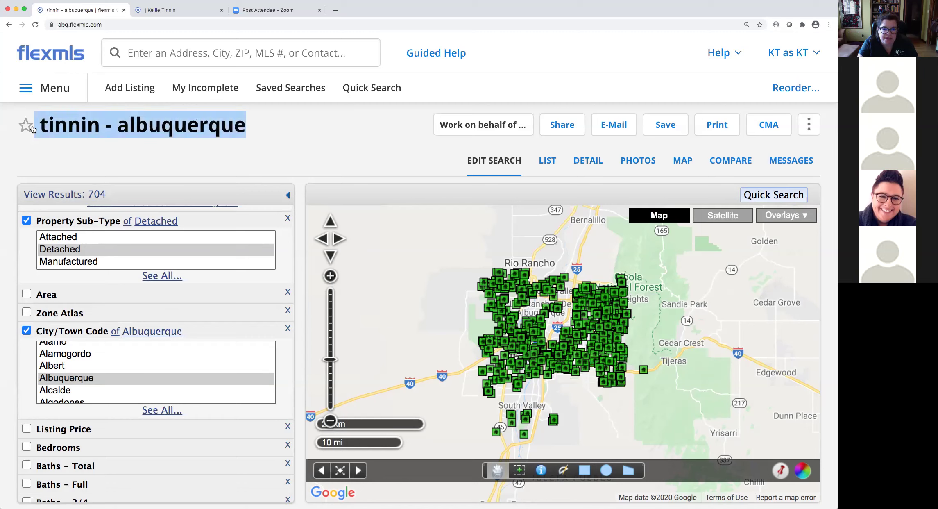
left_click(47, 91)
type("saved")
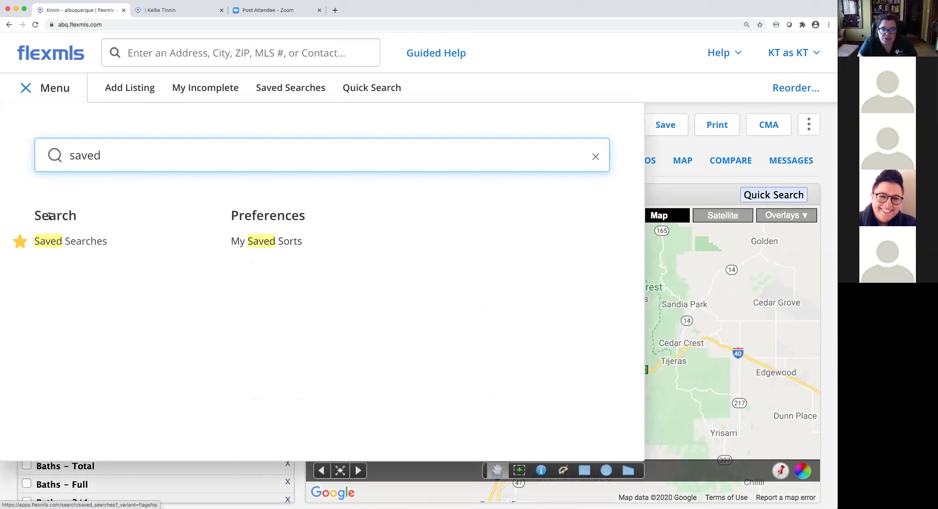
- Go to Saved Searches from the filtered menu results
left_click(80, 246)
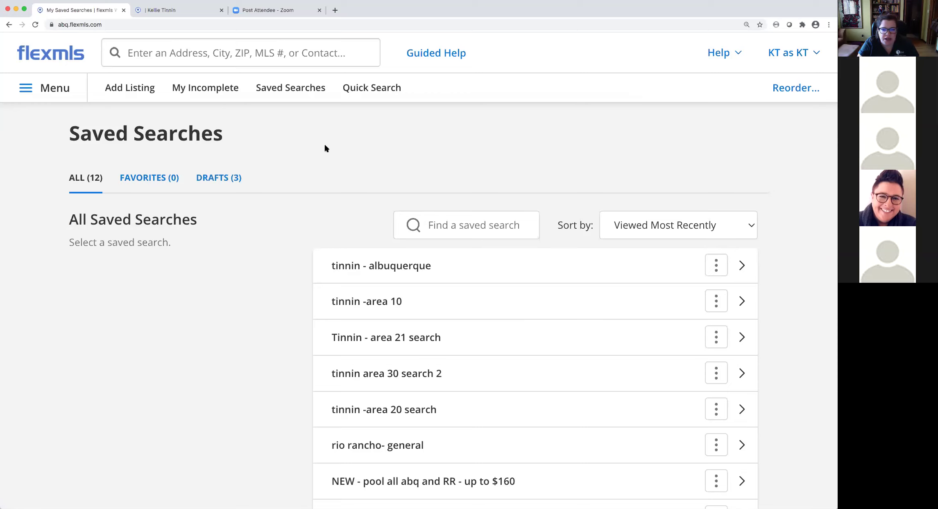
- Open the albuquerque saved search, star it as a favourite, and reopen the main menu
left_click(366, 265)
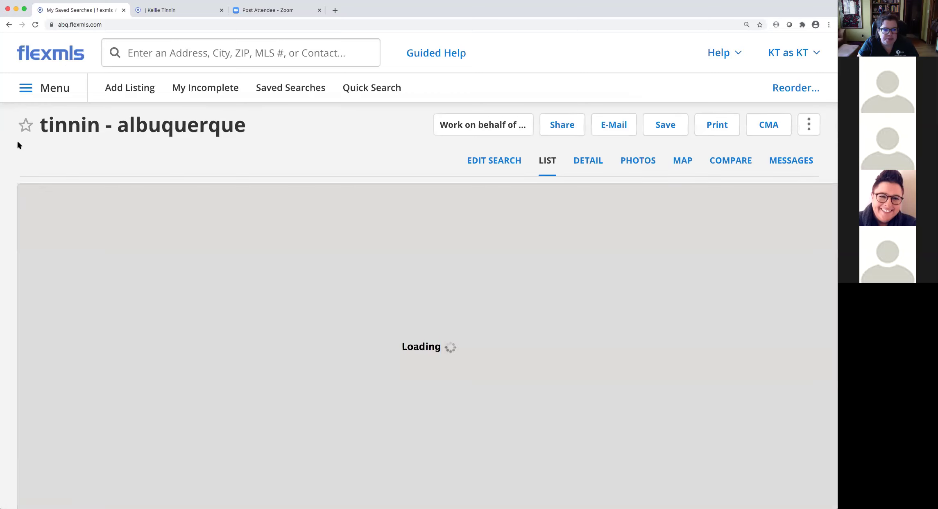
left_click(26, 125)
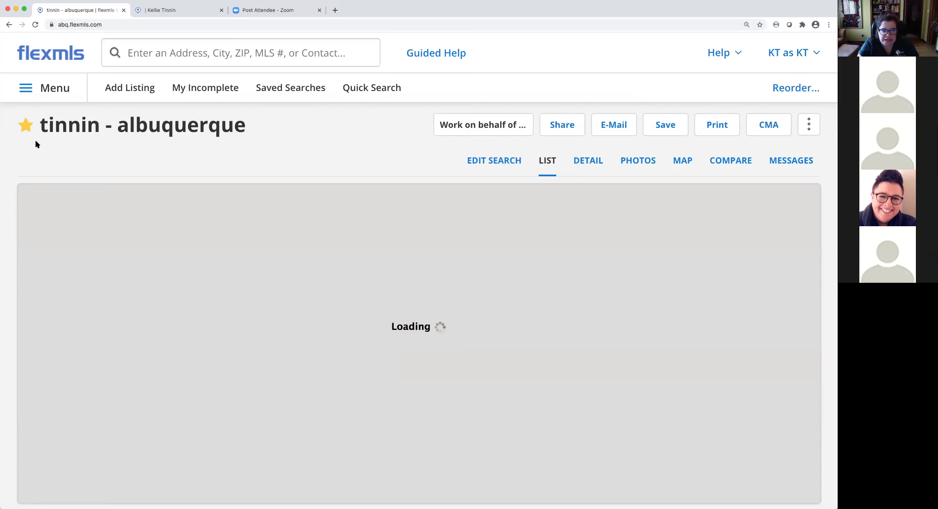
left_click(52, 90)
left_click(53, 90)
left_click(53, 90)
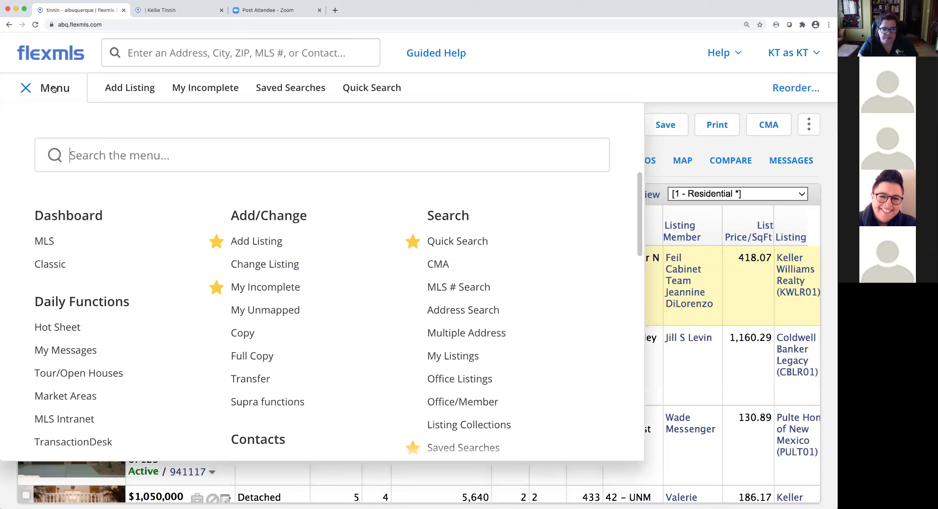
- Return to Saved Searches and view the Favorites, All, then Drafts tabs
type("saved")
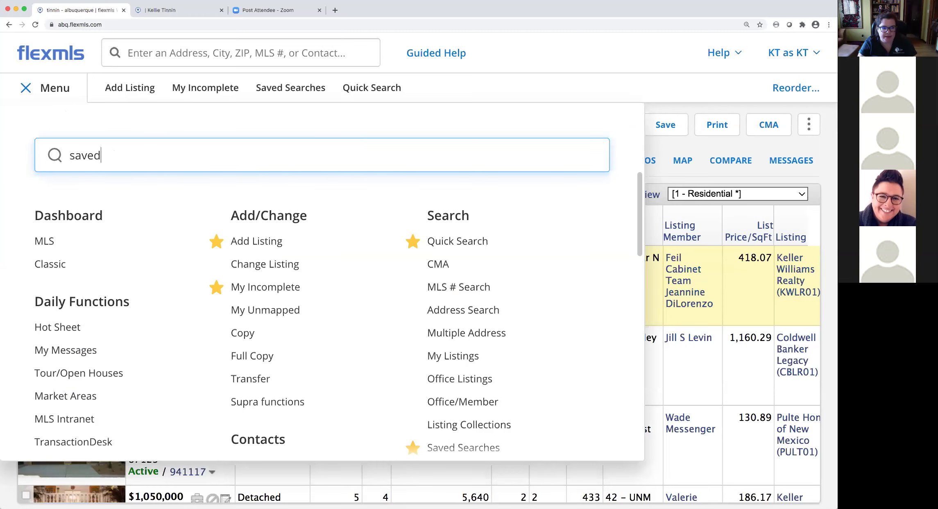
left_click(70, 241)
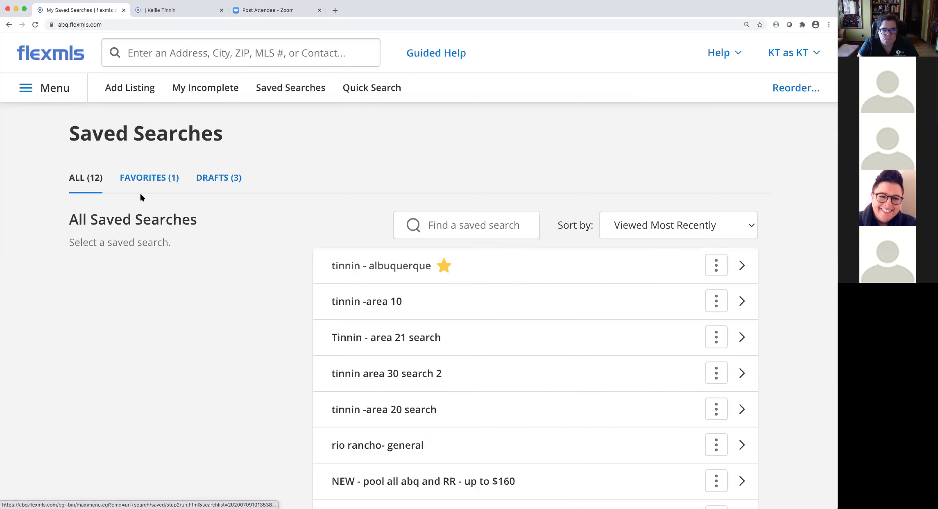
left_click(164, 188)
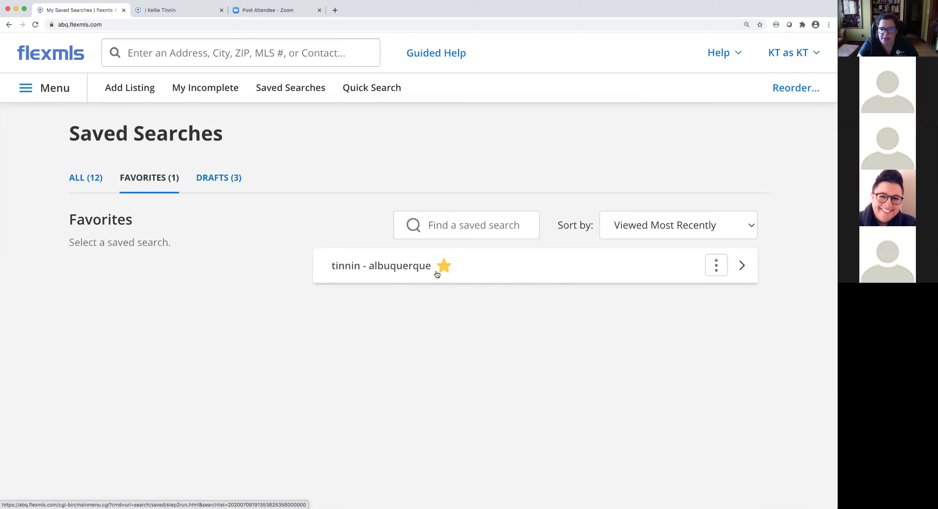
left_click(96, 178)
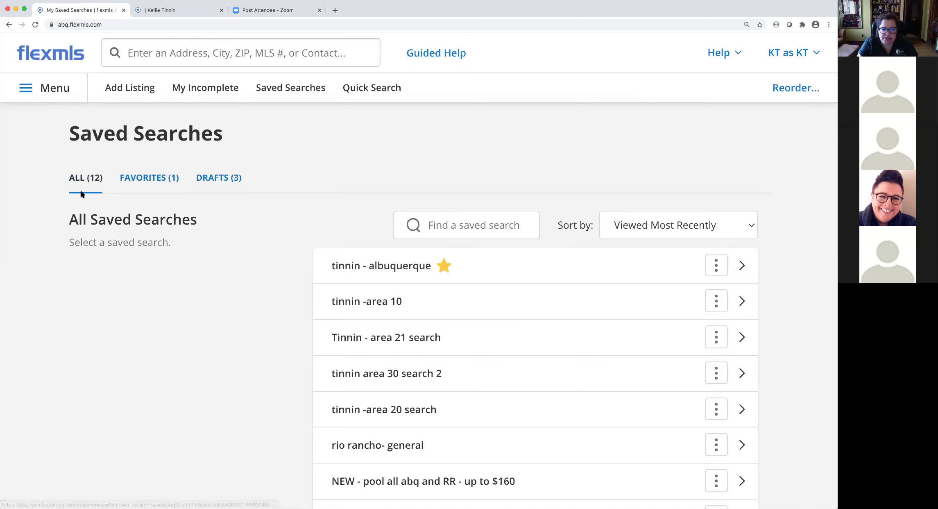
left_click(213, 181)
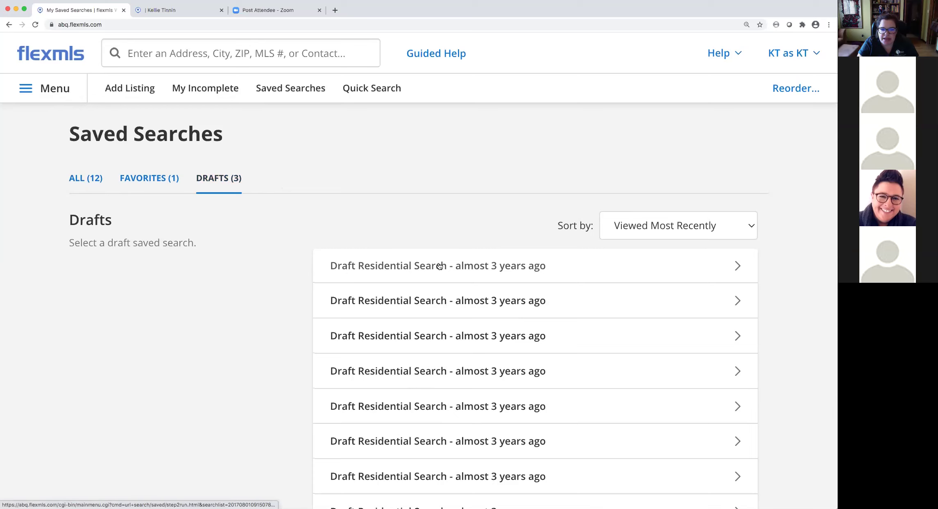
- Sort the draft saved searches by Modified Most Recently, then by Name
scroll(412, 307, "down", 3)
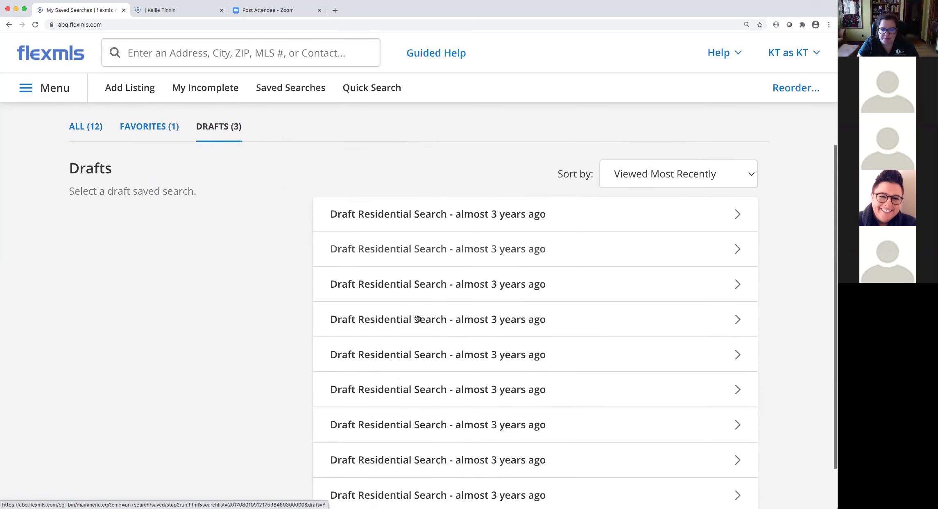
scroll(360, 314, "up", 3)
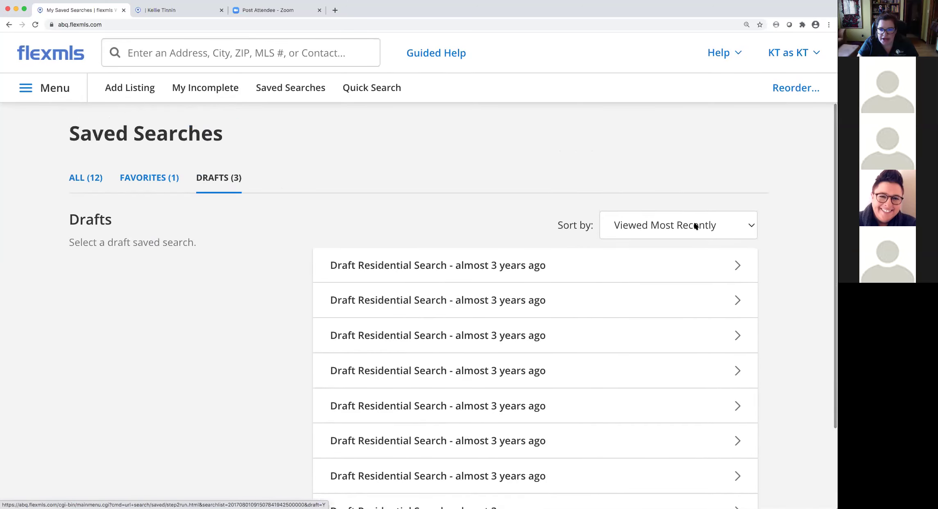
left_click(692, 224)
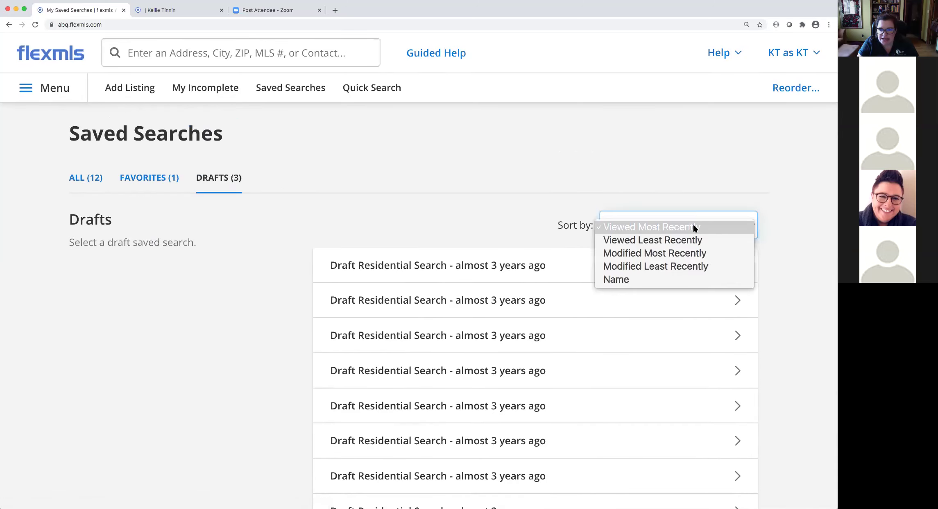
left_click(673, 251)
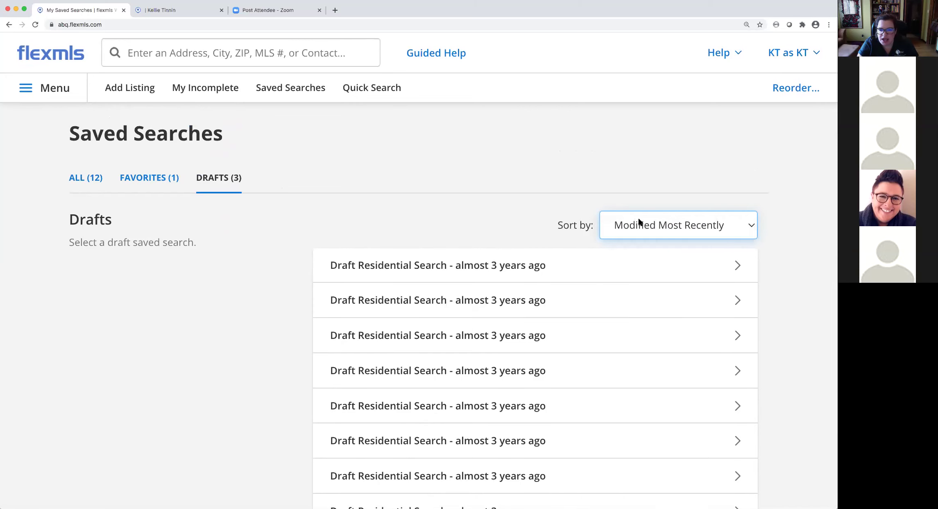
left_click(670, 226)
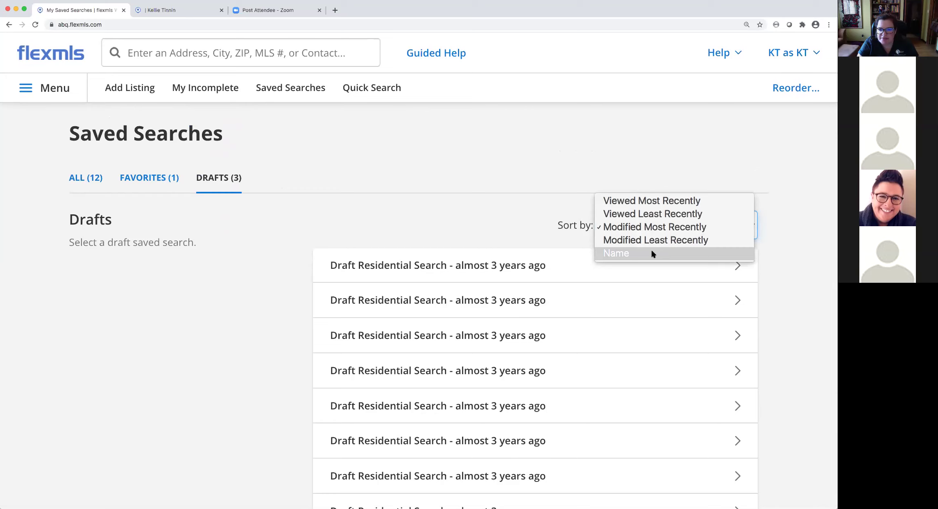
left_click(651, 252)
- Open the first Draft Residential Search, then return to Saved Searches via the menu
left_click(664, 273)
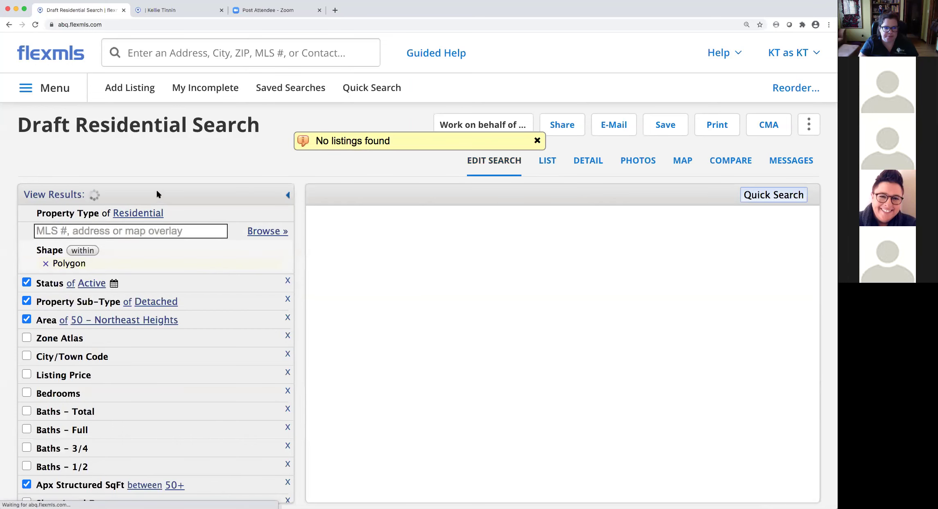
left_click(47, 96)
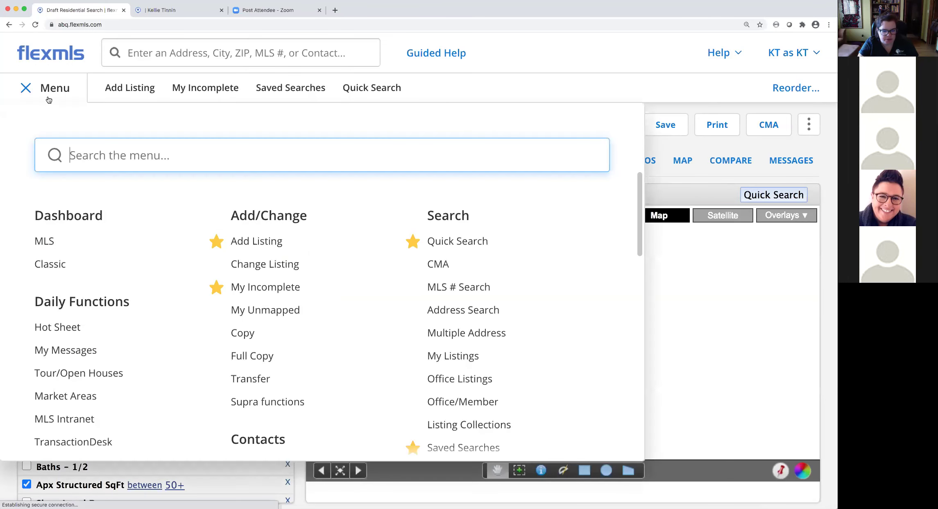
type("saved")
left_click(71, 241)
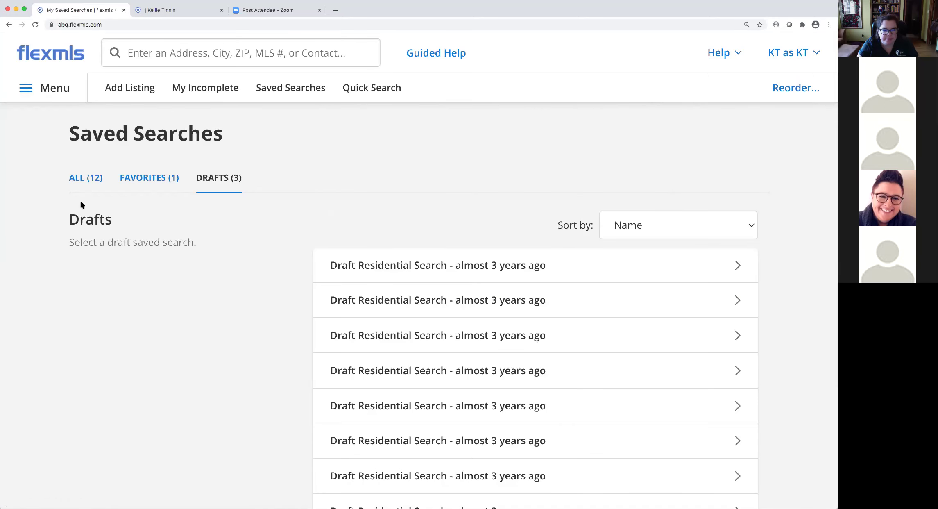
- List all saved searches by Viewed Most Recently and open the albuquerque search results
left_click(72, 180)
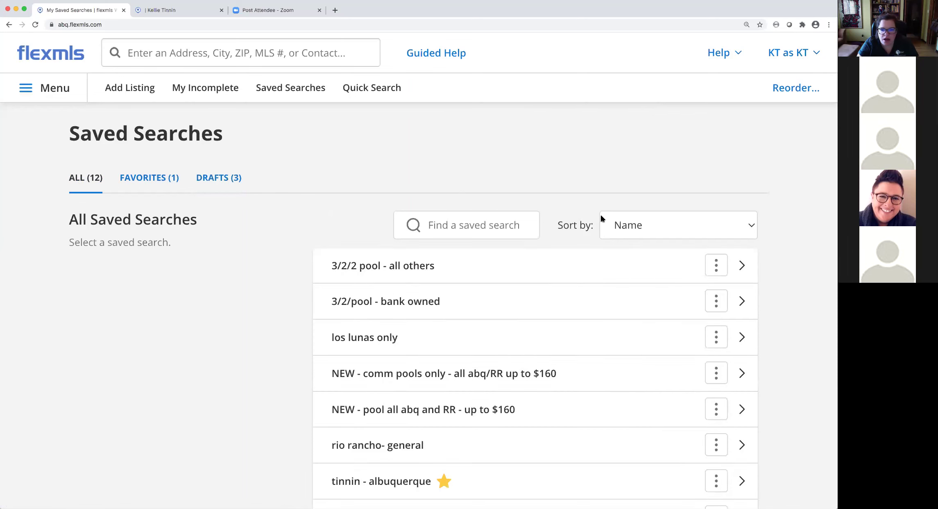
scroll(610, 216, "down", 2)
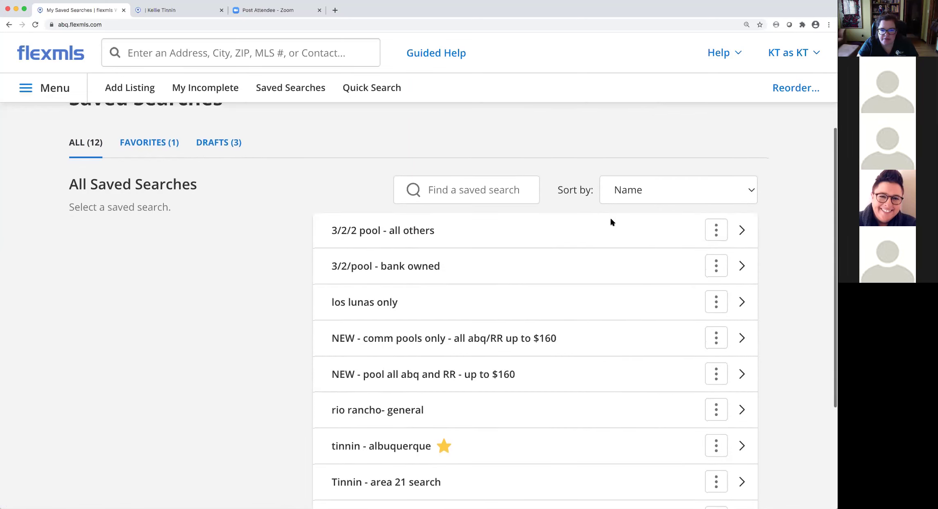
left_click(464, 194)
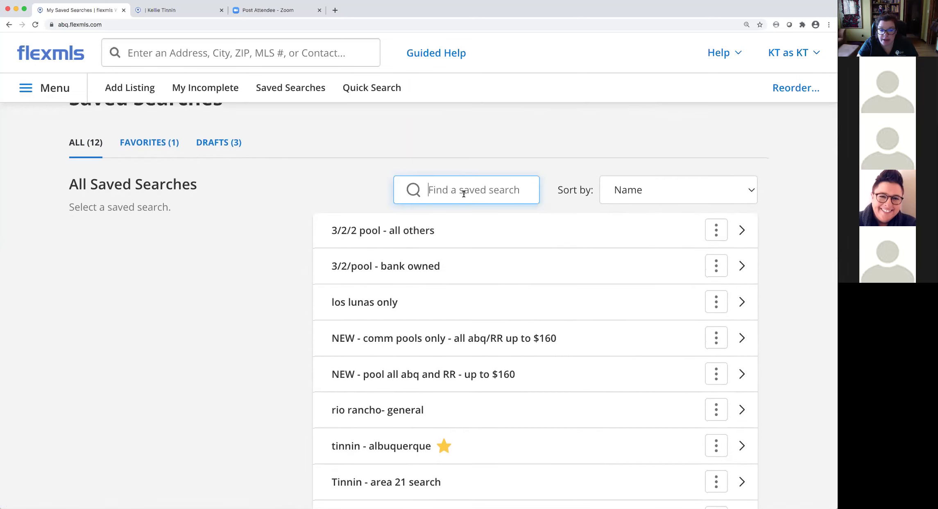
left_click(637, 194)
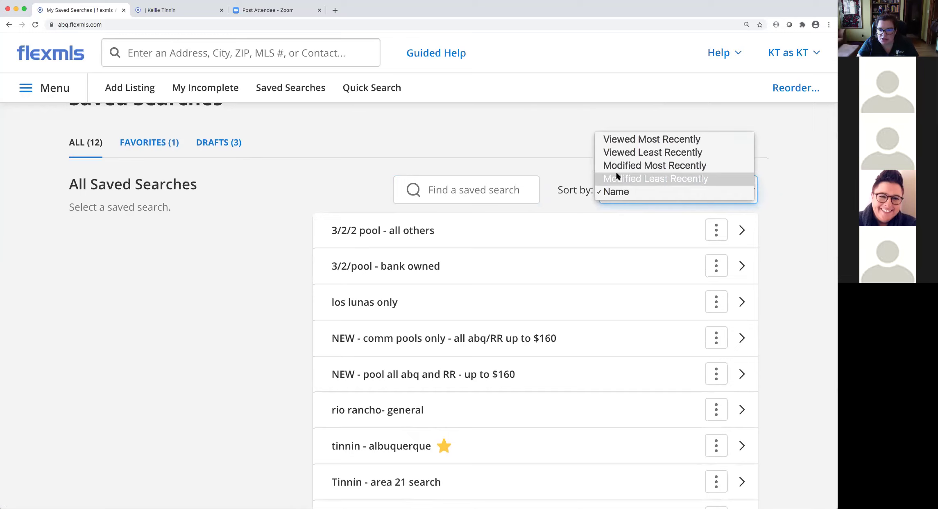
left_click(617, 143)
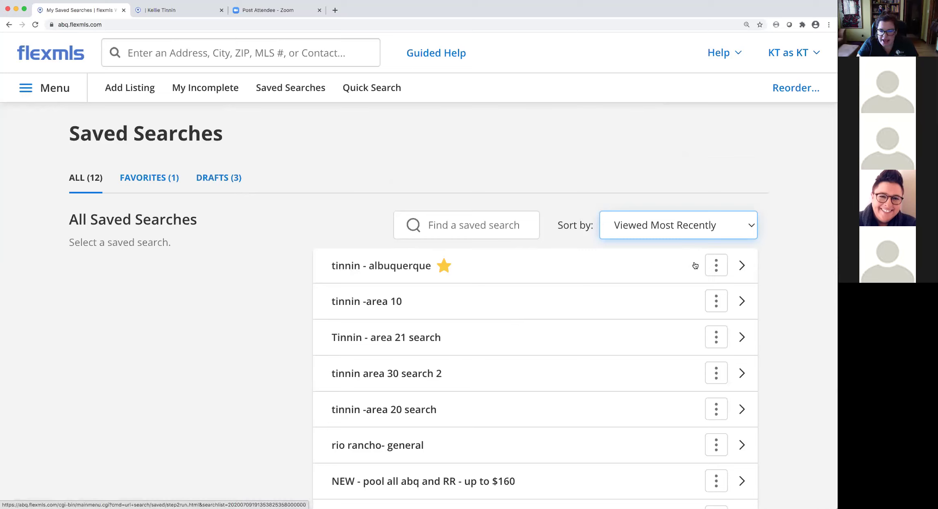
left_click(591, 274)
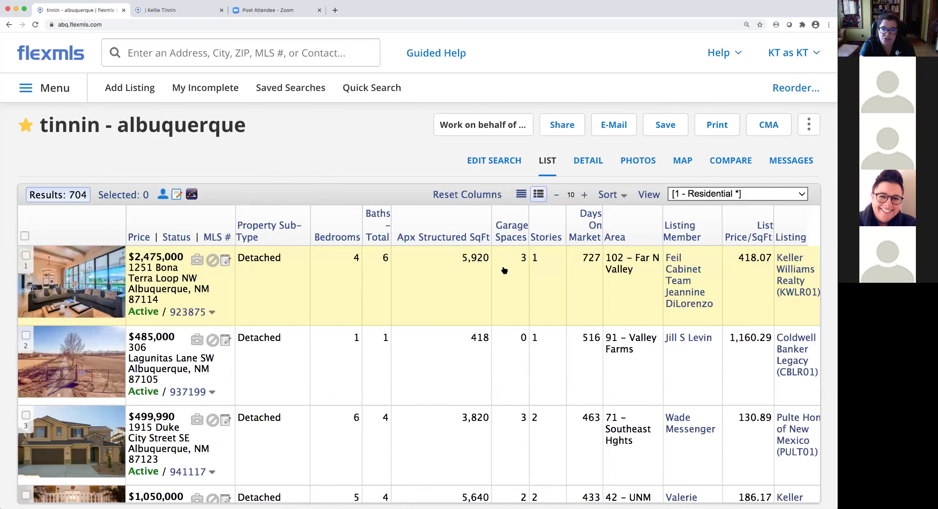
left_click(54, 87)
type("saved")
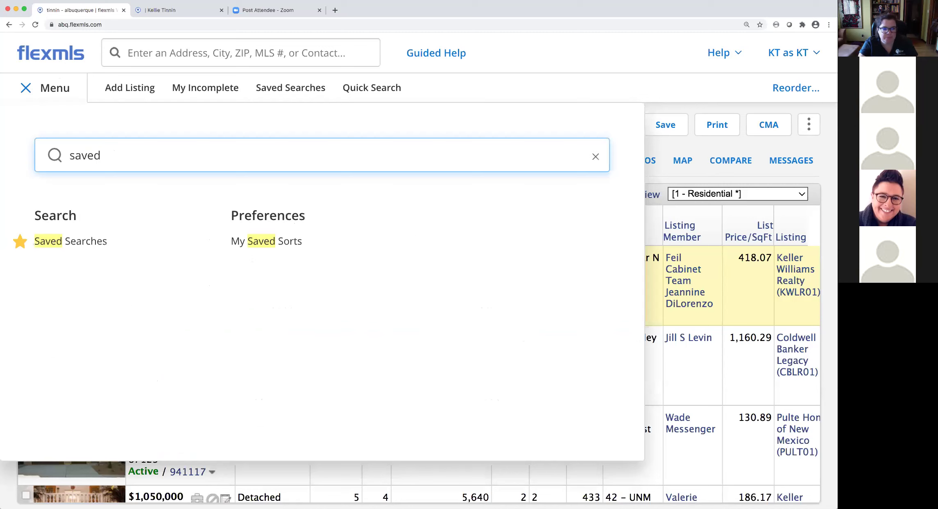
left_click(78, 246)
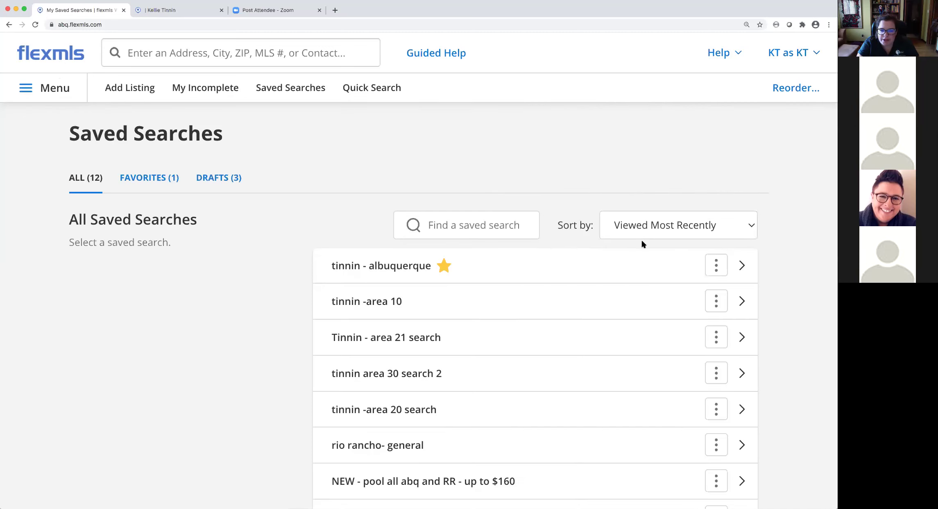
left_click(714, 270)
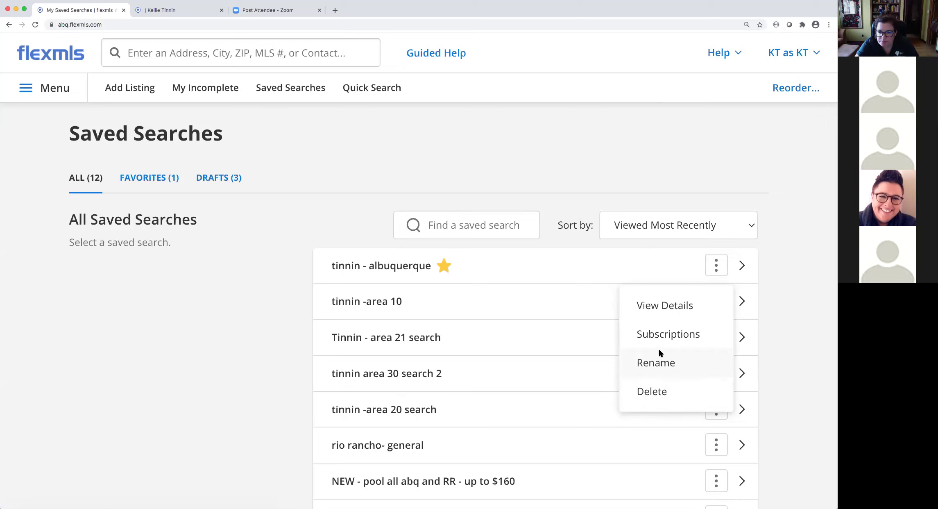
left_click(661, 343)
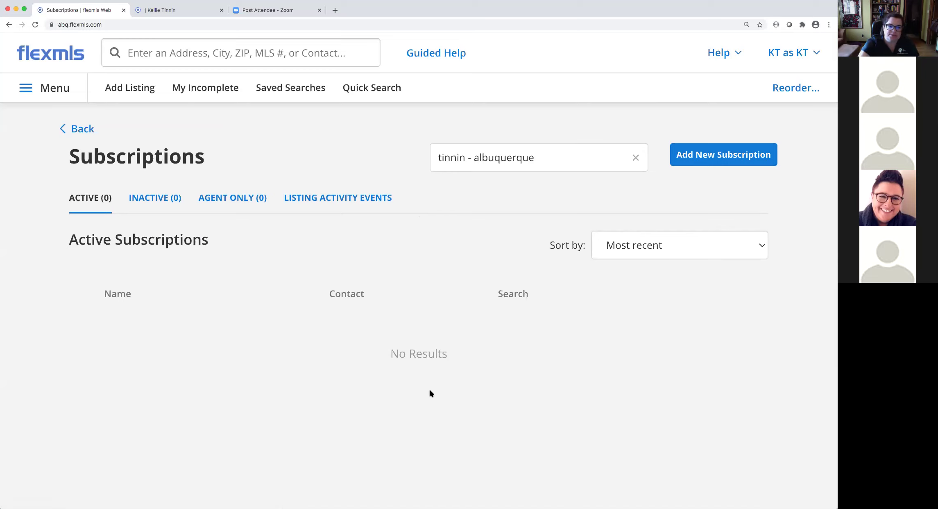
left_click(76, 130)
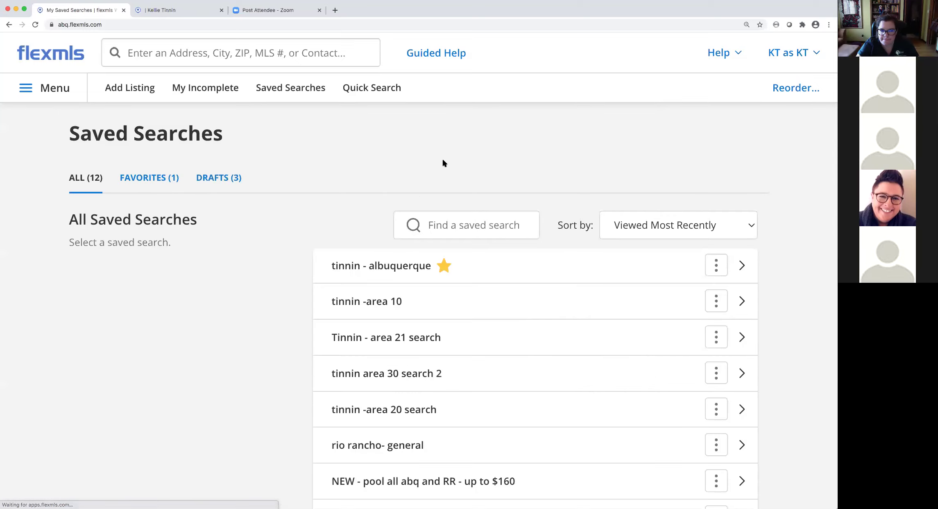
left_click(715, 266)
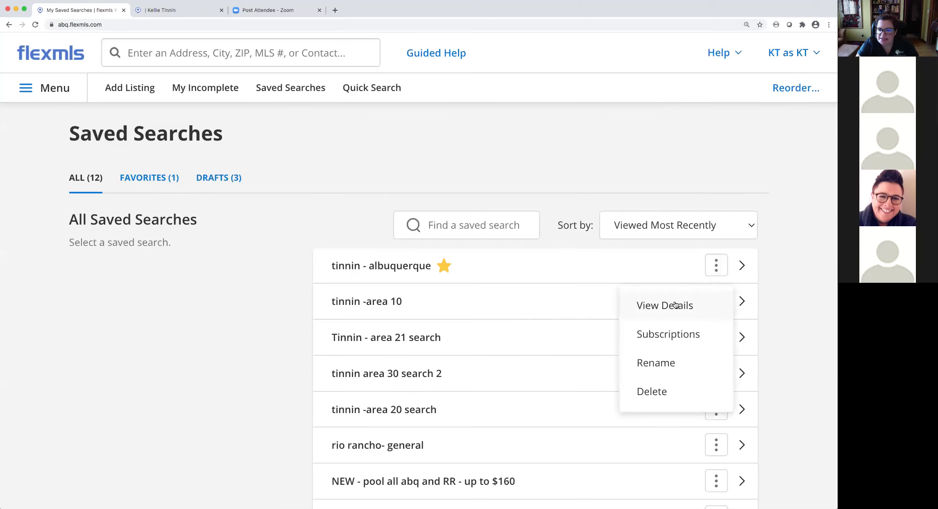
left_click(652, 309)
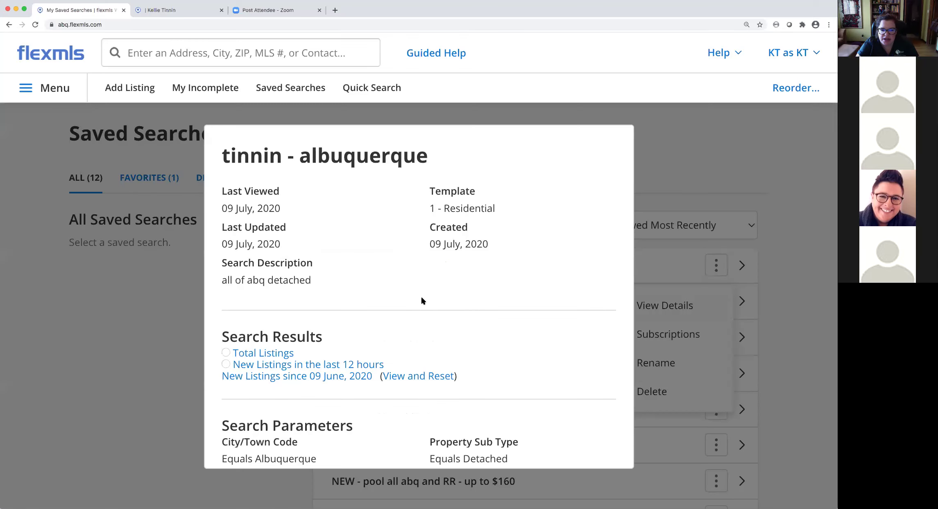
scroll(418, 306, "down", 1)
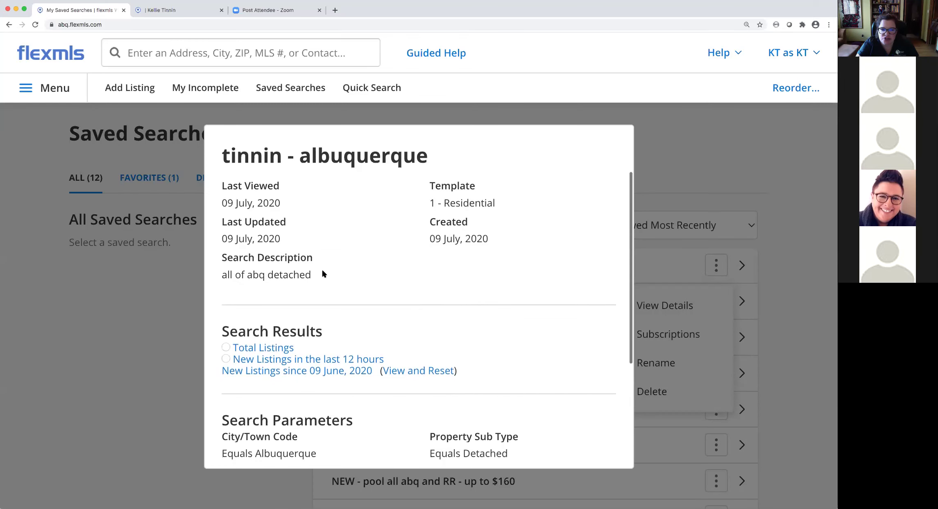
scroll(307, 278, "down", 4)
scroll(308, 284, "down", 2)
scroll(307, 284, "up", 6)
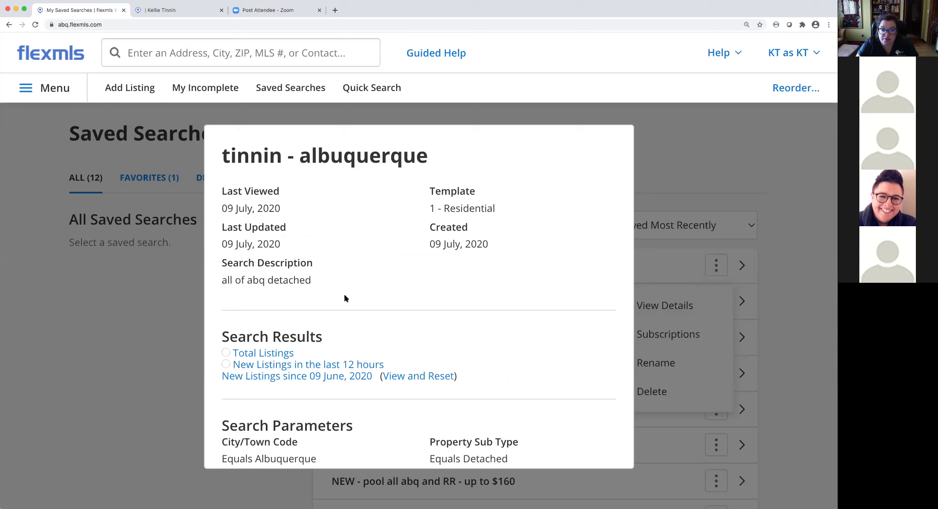
scroll(332, 301, "down", 2)
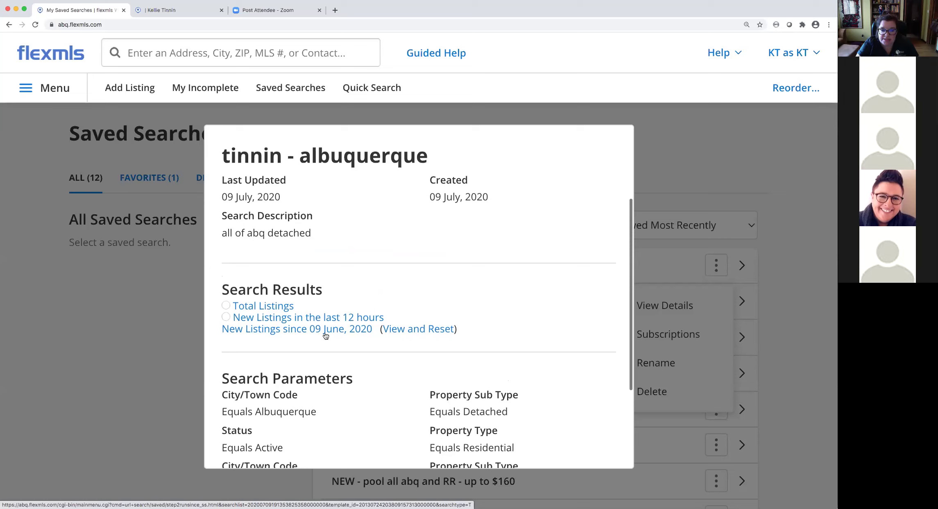
scroll(395, 364, "down", 1)
scroll(393, 359, "down", 5)
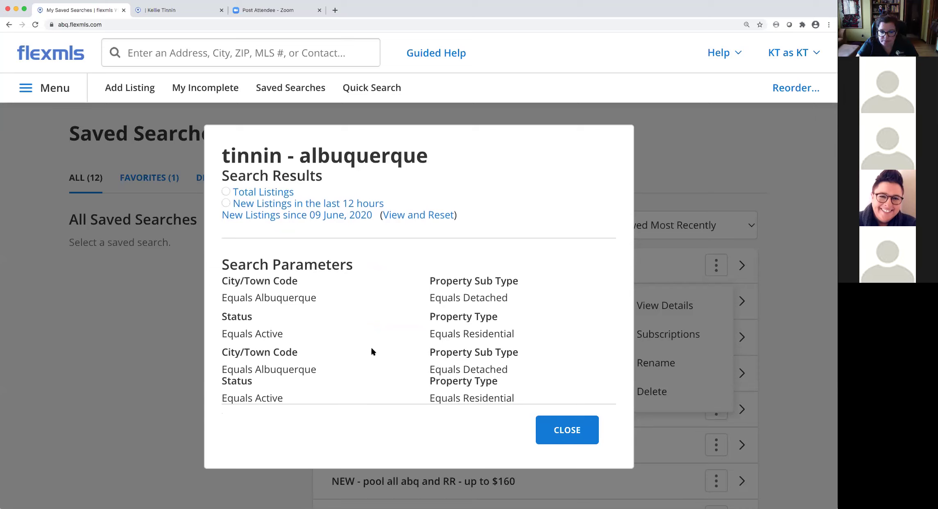
scroll(373, 351, "up", 1)
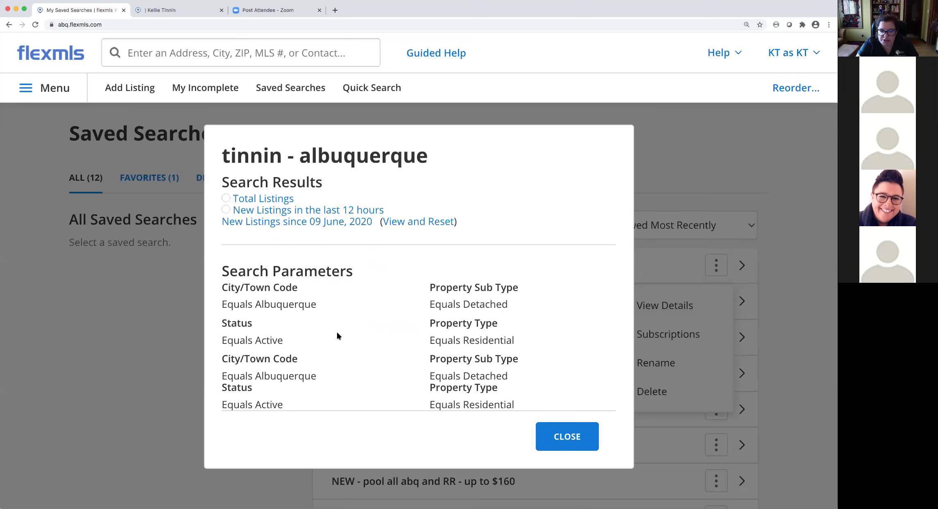
left_click(555, 437)
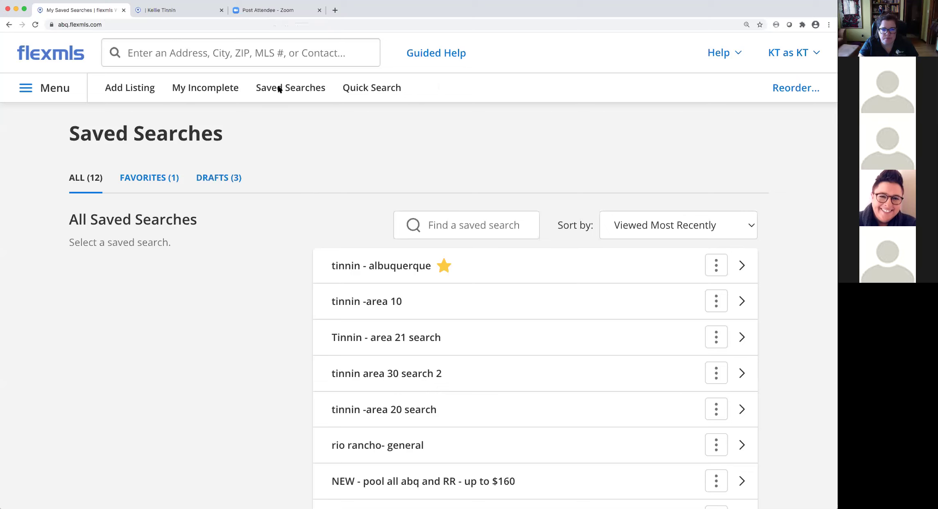
- Unstar and re-star Saved Searches in the menu so its shortcut follows Quick Search
left_click(60, 88)
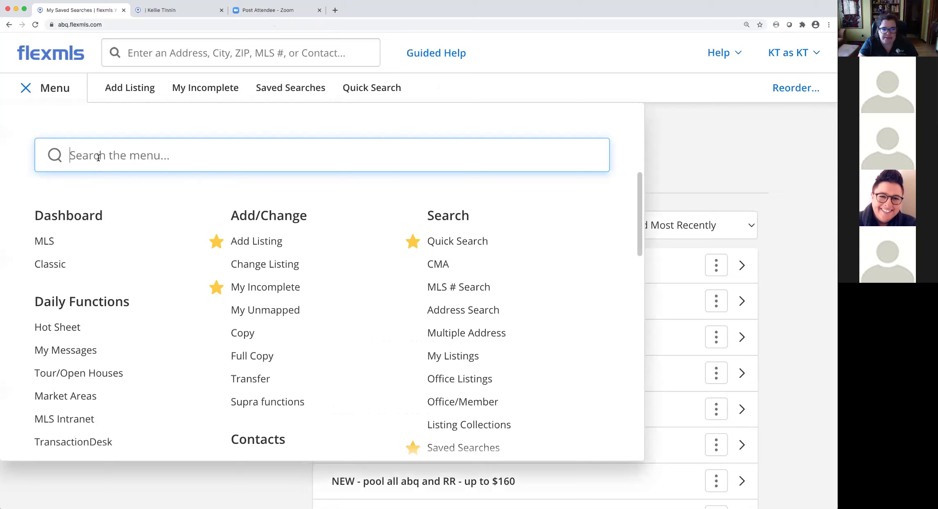
type("saved")
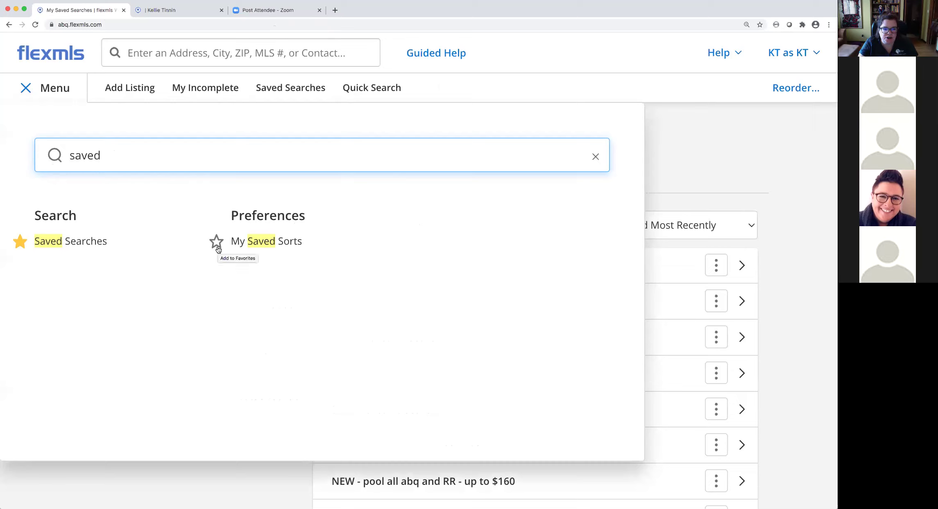
left_click(20, 245)
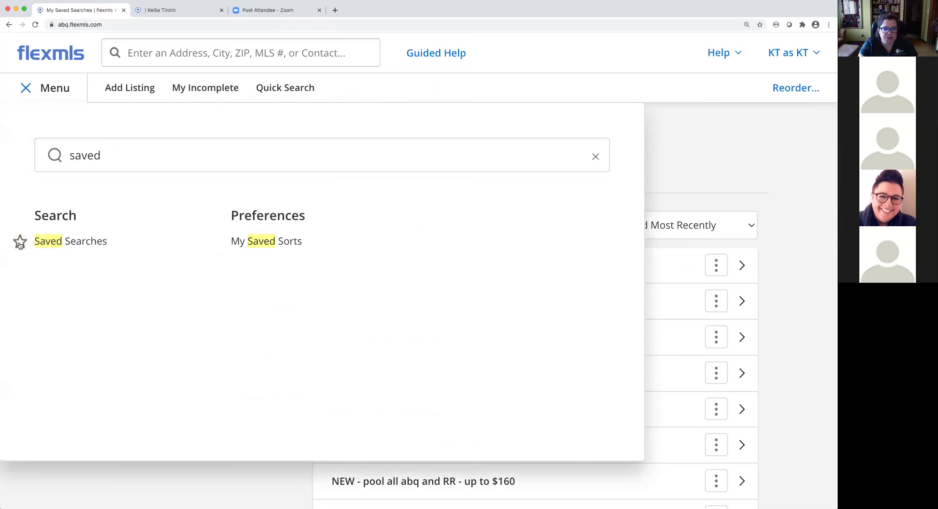
left_click(20, 246)
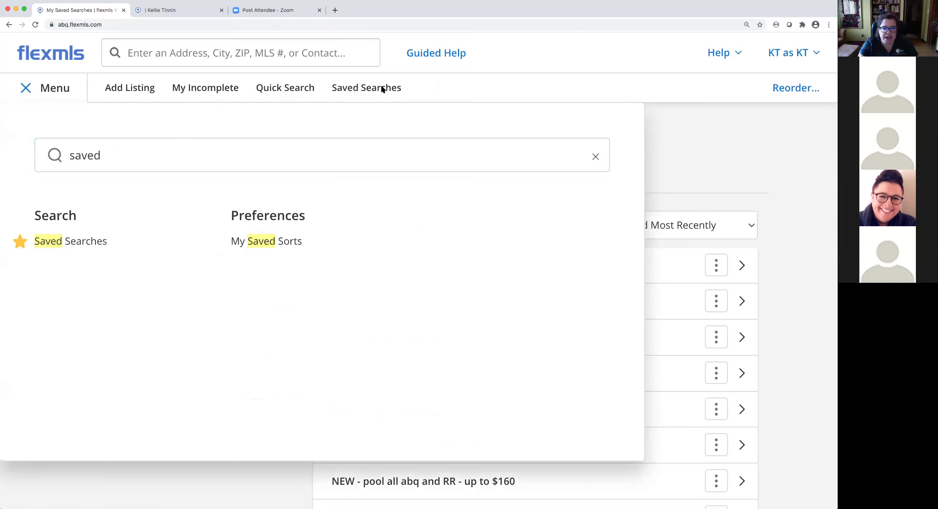
left_click(449, 84)
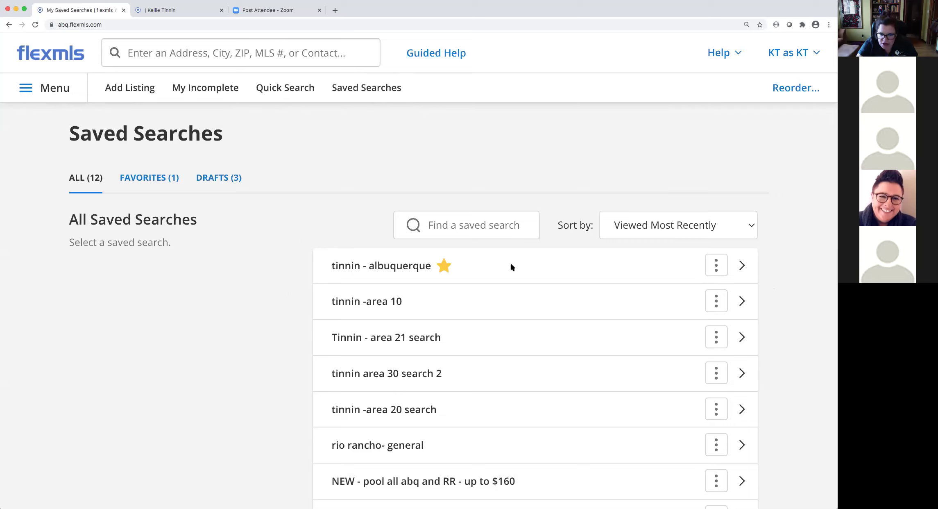
left_click(715, 267)
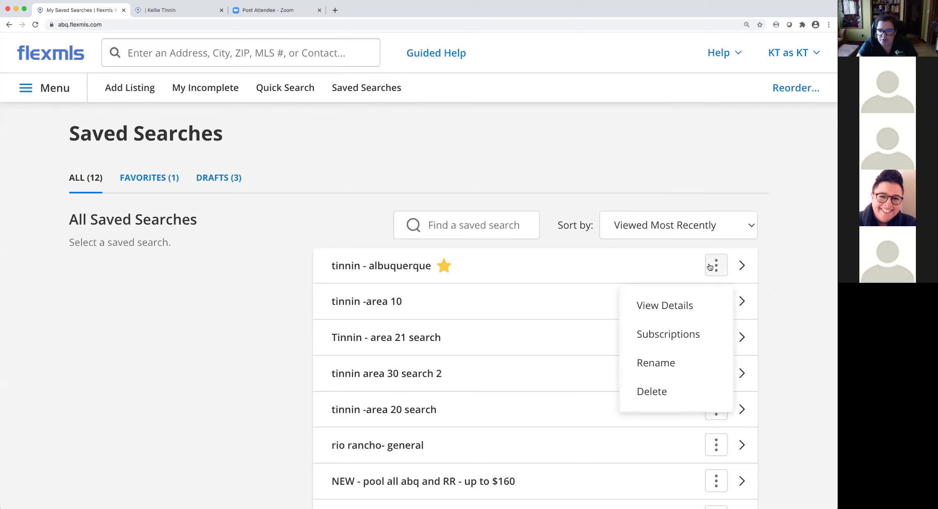
left_click(664, 313)
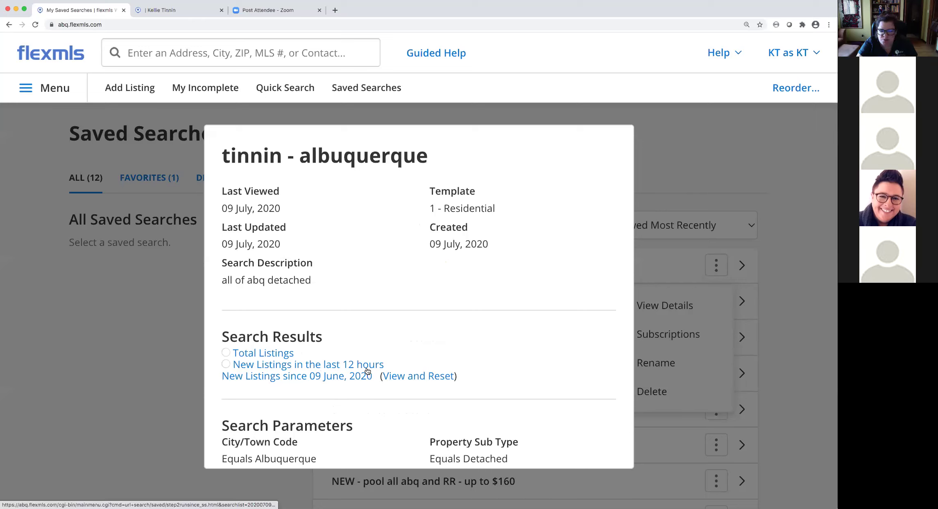
scroll(485, 363, "down", 3)
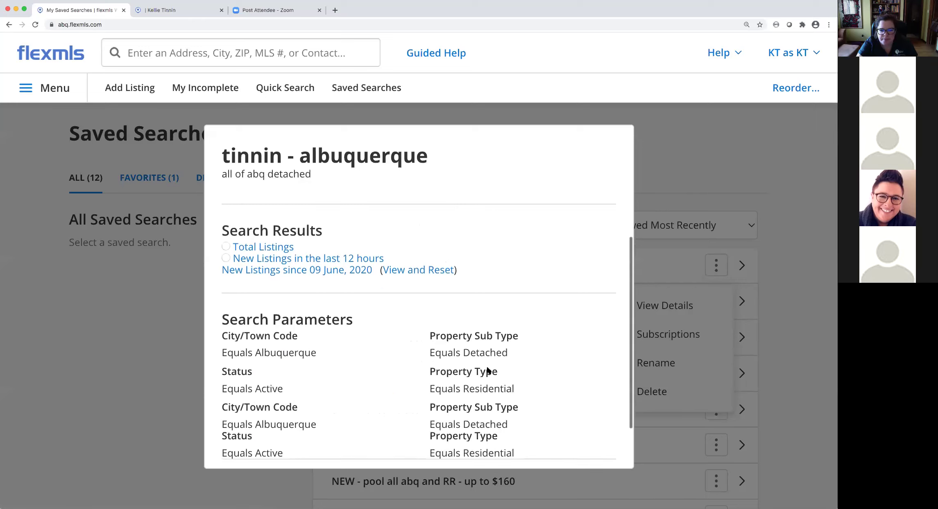
scroll(487, 370, "down", 2)
left_click(565, 429)
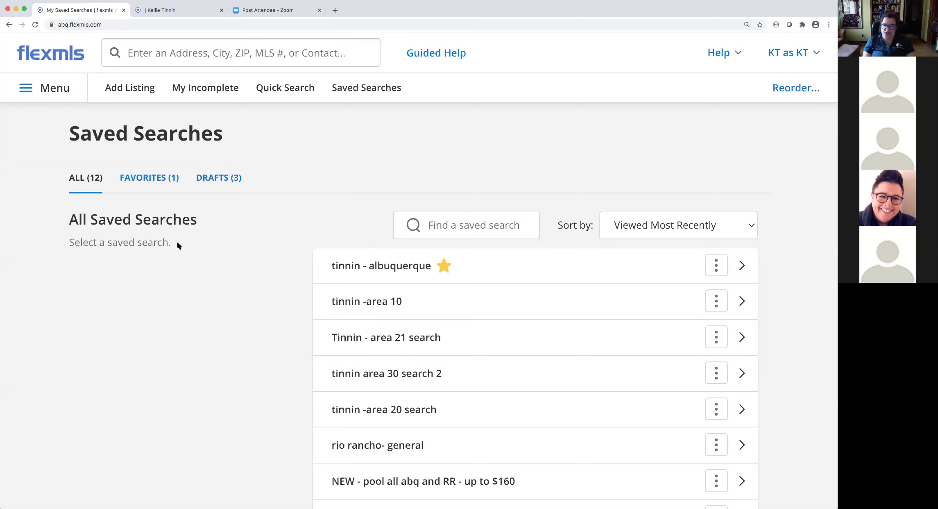
- Open the albuquerque search's Subscriptions, start and cancel a new subscription, then go back
left_click(709, 272)
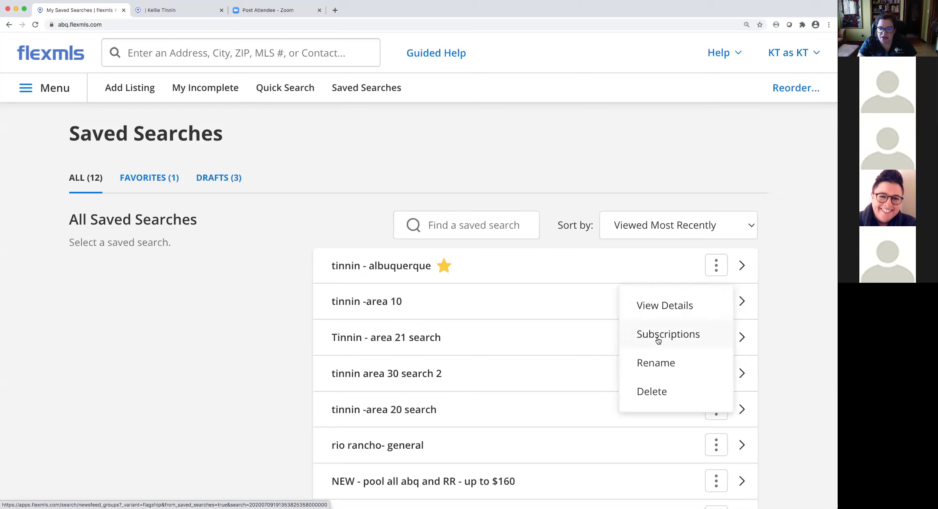
left_click(657, 340)
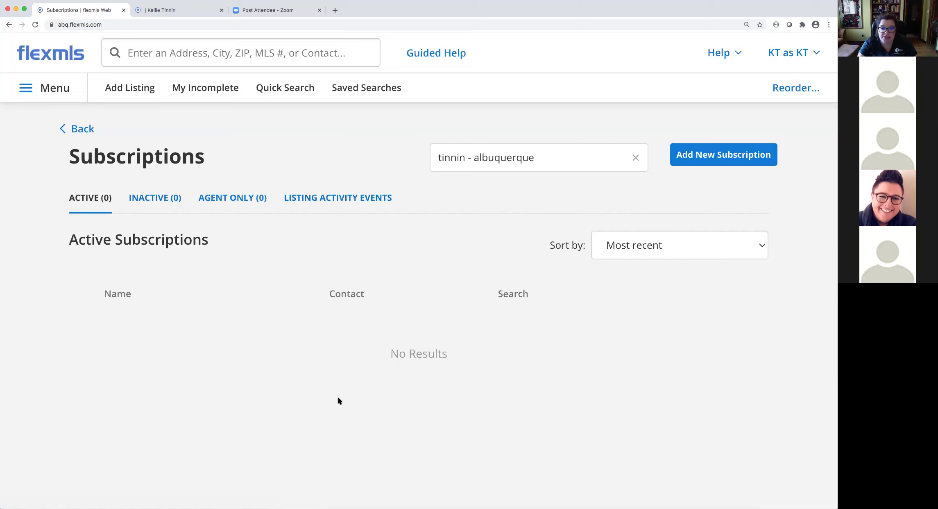
left_click(707, 159)
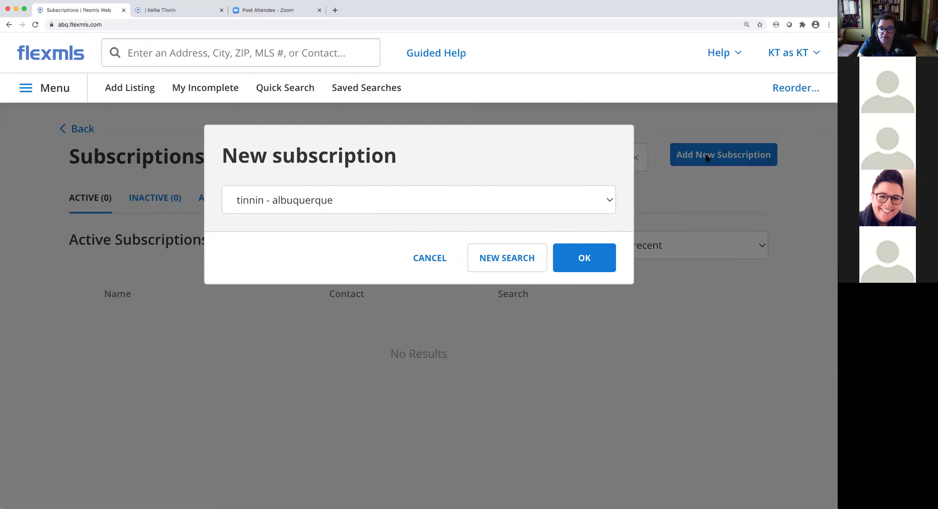
left_click(429, 258)
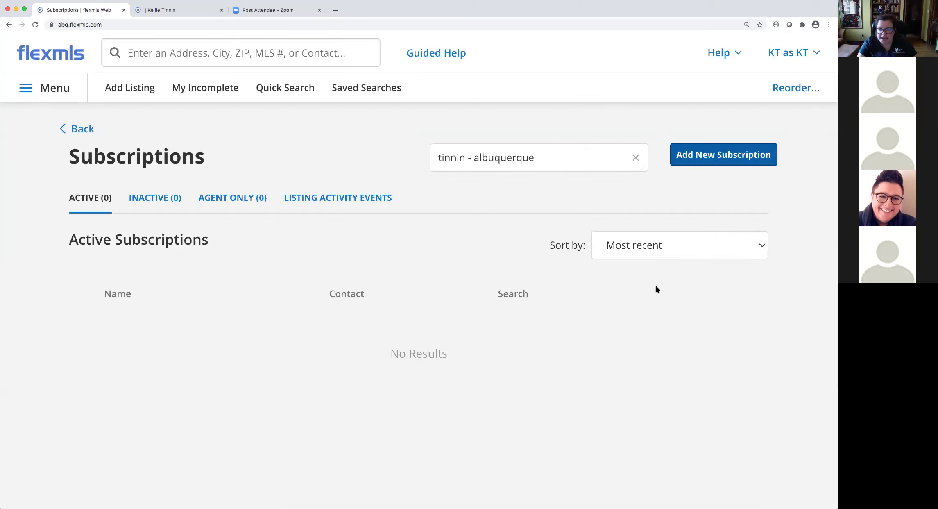
left_click(88, 134)
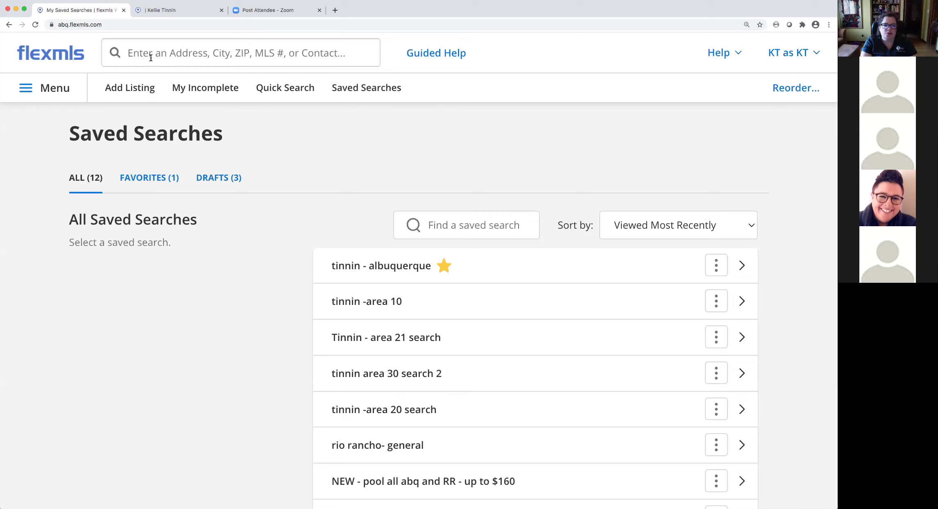
- Return to the home dashboard via the flexmls logo
left_click(132, 68)
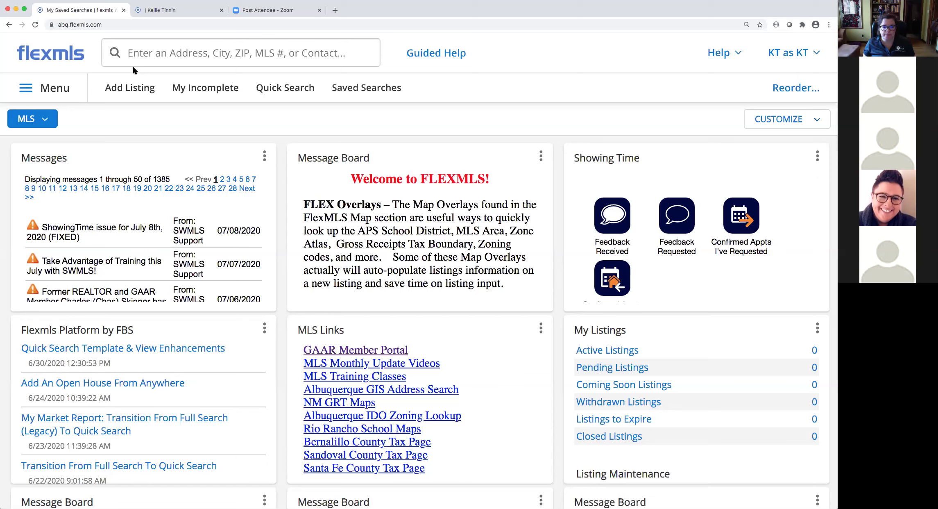
- Start a new 1 - Residential Quick Search from the main menu
left_click(36, 90)
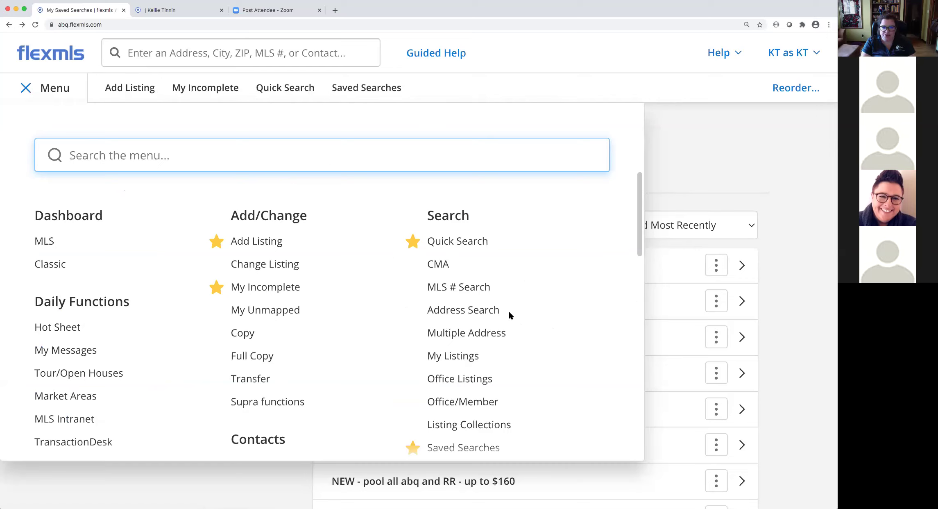
left_click(446, 243)
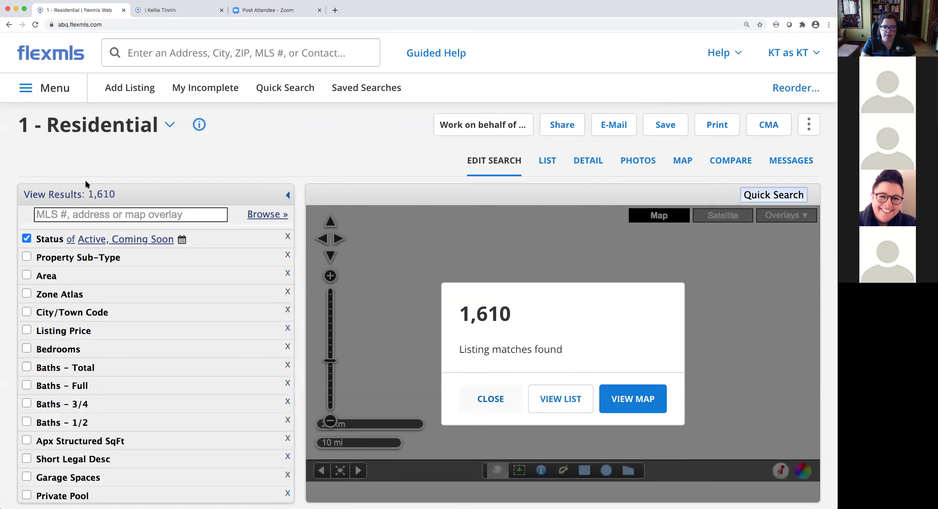
- Pan the map east toward Indian School and Wyoming, zooming in one level
left_click(489, 404)
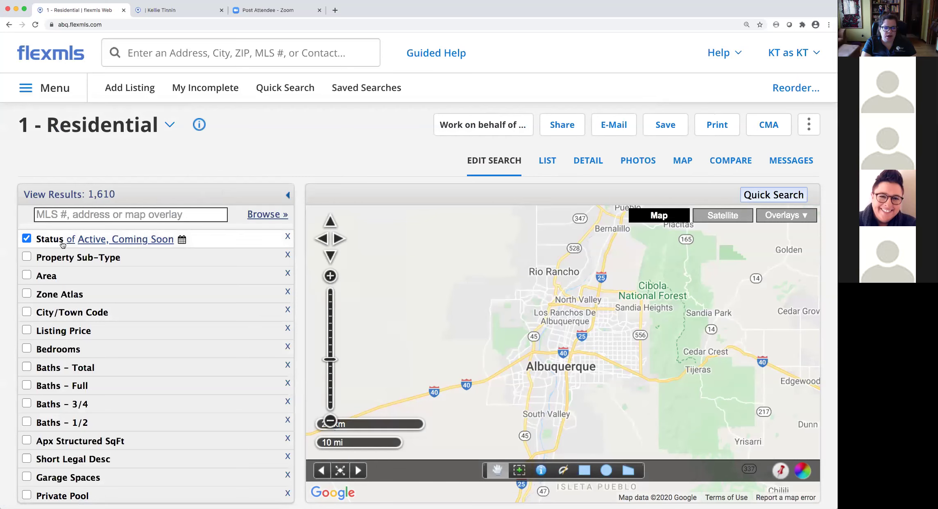
scroll(575, 362, "up", 2)
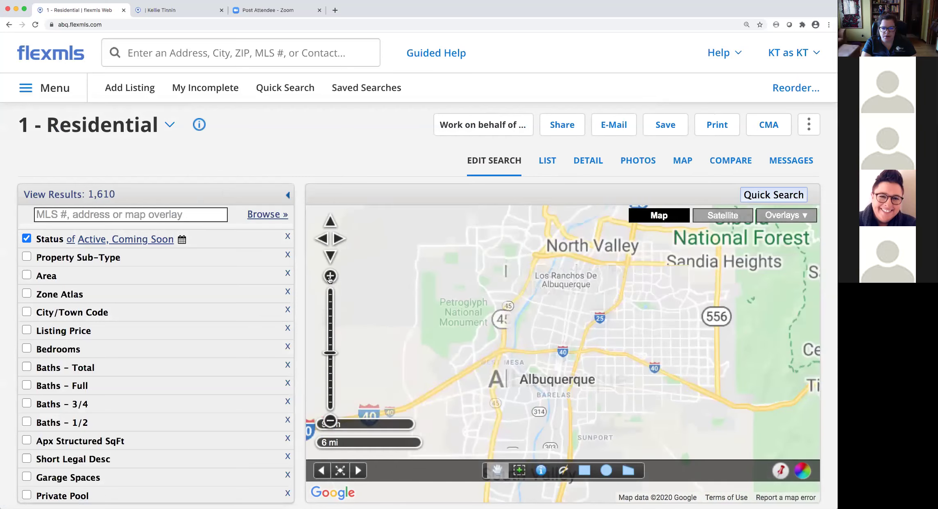
left_click_drag(574, 363, 420, 342)
left_click(330, 276)
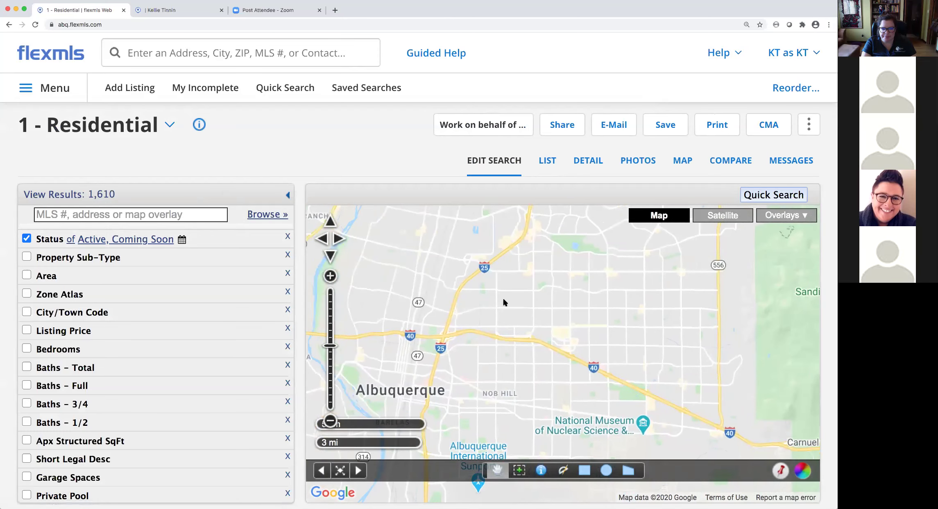
left_click_drag(595, 313, 462, 332)
left_click_drag(519, 325, 488, 274)
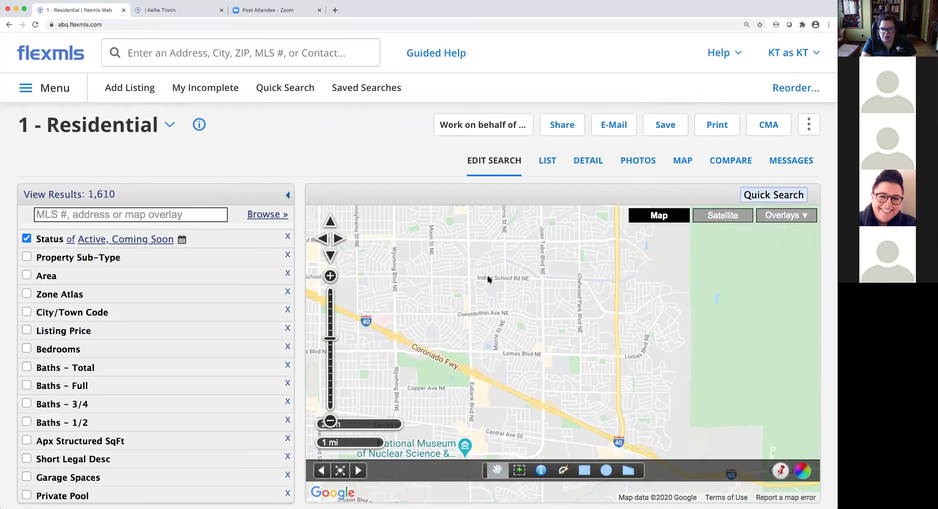
left_click_drag(496, 347, 500, 324)
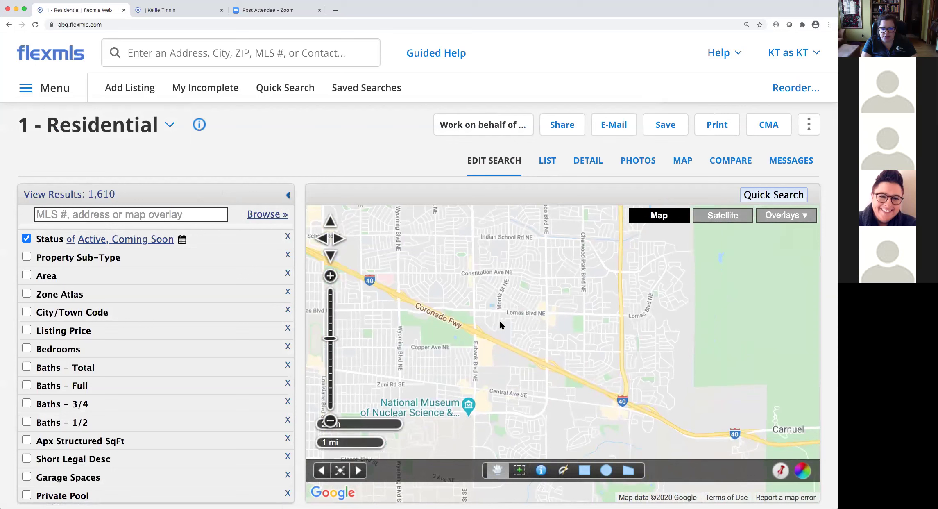
- Zoom in two more levels near Foothill Estates and limit Status to Active only
left_click(332, 277)
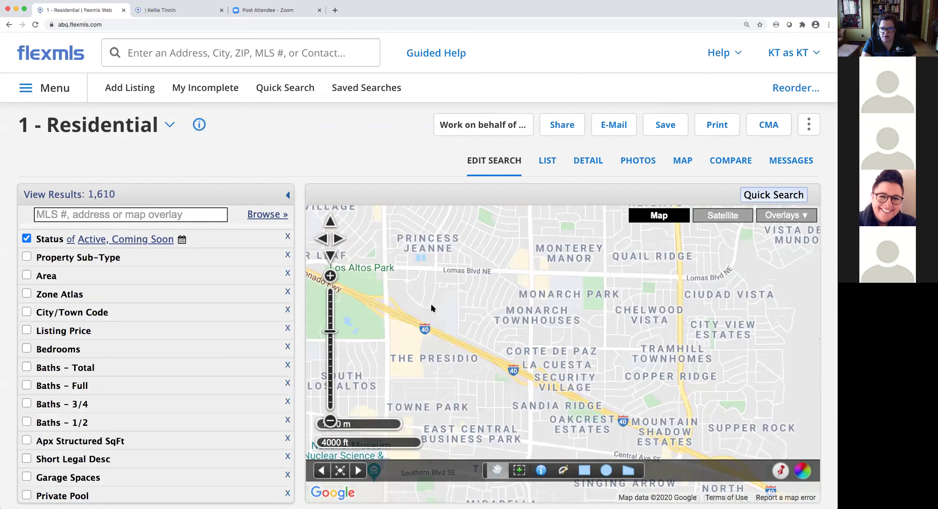
scroll(430, 303, "up", 1)
left_click_drag(522, 348, 434, 307)
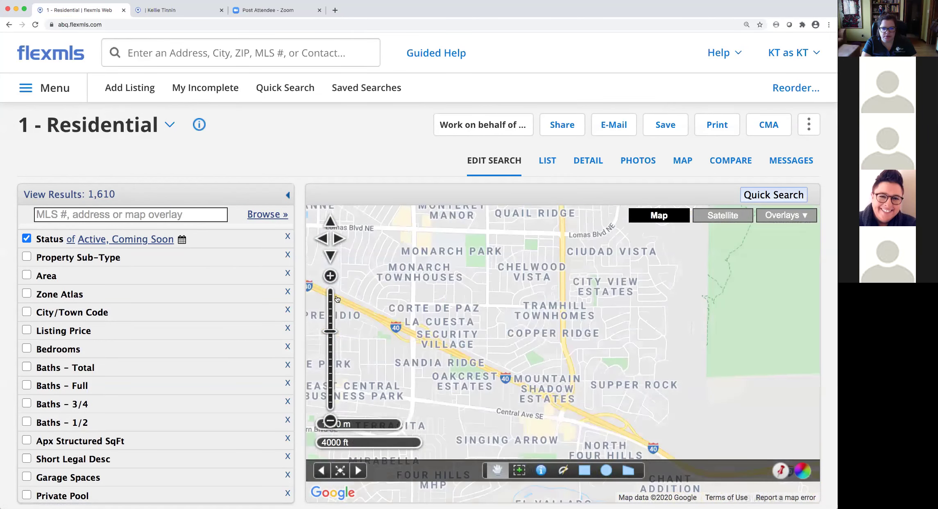
left_click(331, 276)
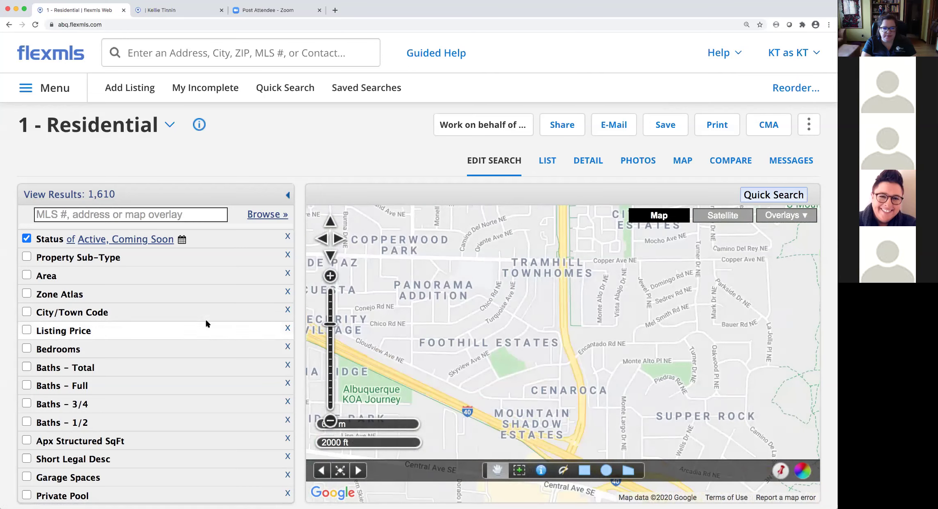
left_click(46, 239)
left_click(62, 255)
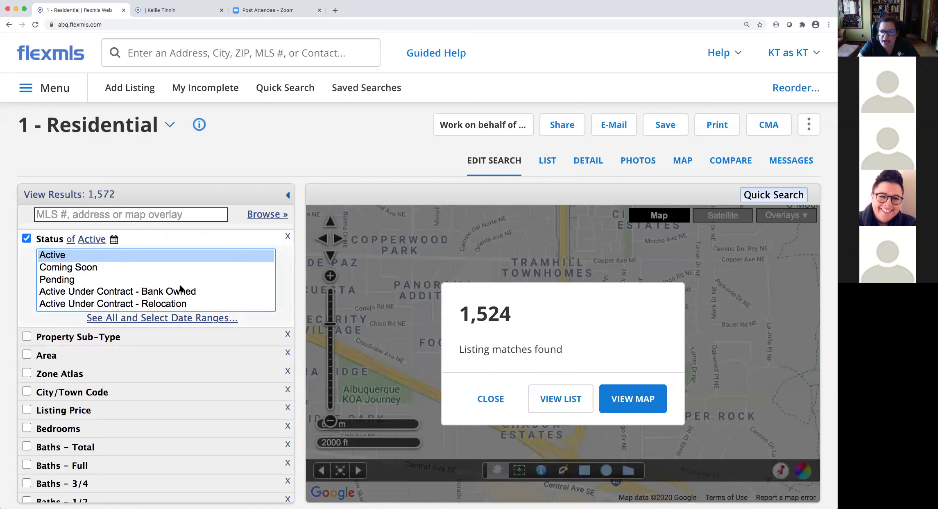
- Keep Status at Active and add Property Sub-Type Detached, cutting matches to 1,358
left_click(483, 398)
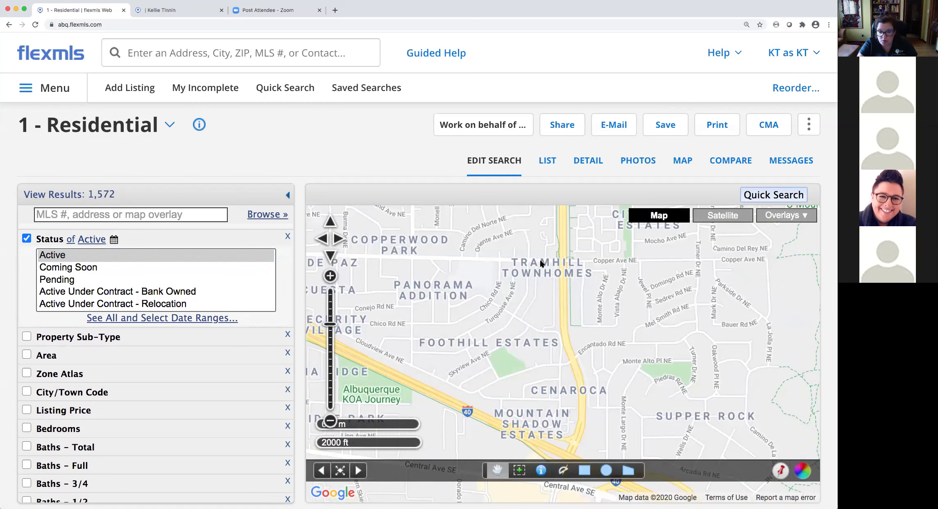
left_click_drag(461, 274, 590, 280)
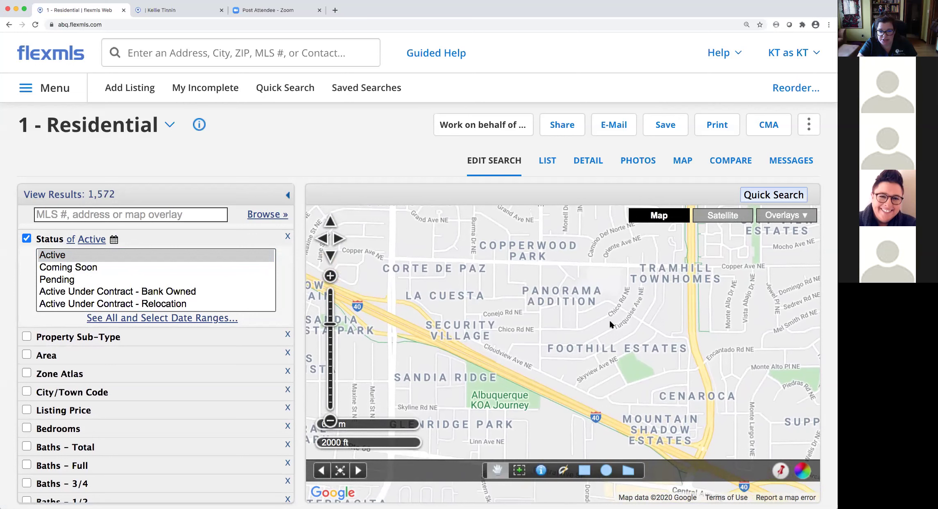
left_click_drag(587, 330, 511, 330)
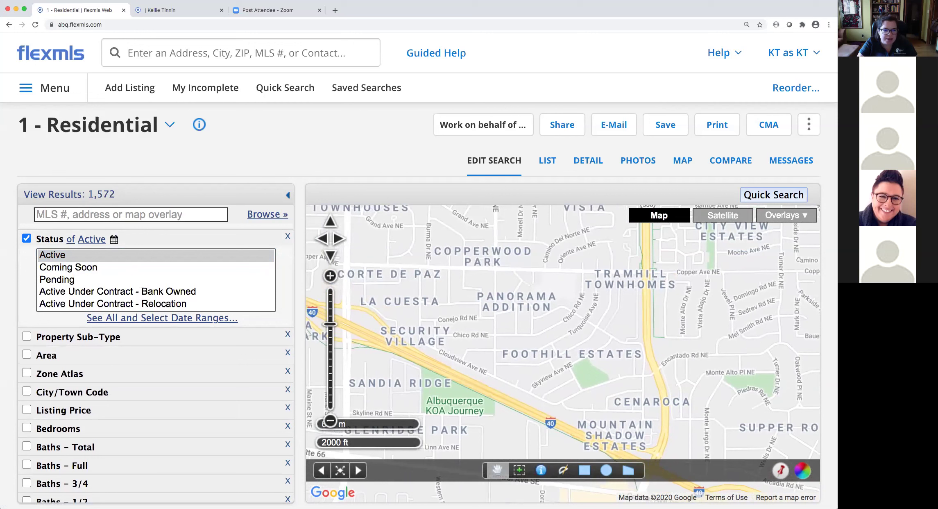
left_click(62, 255)
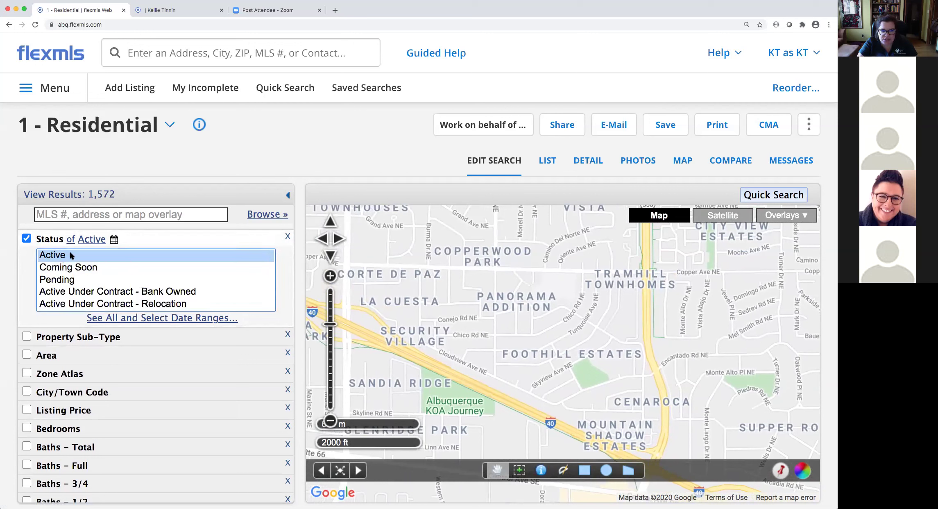
left_click(61, 336)
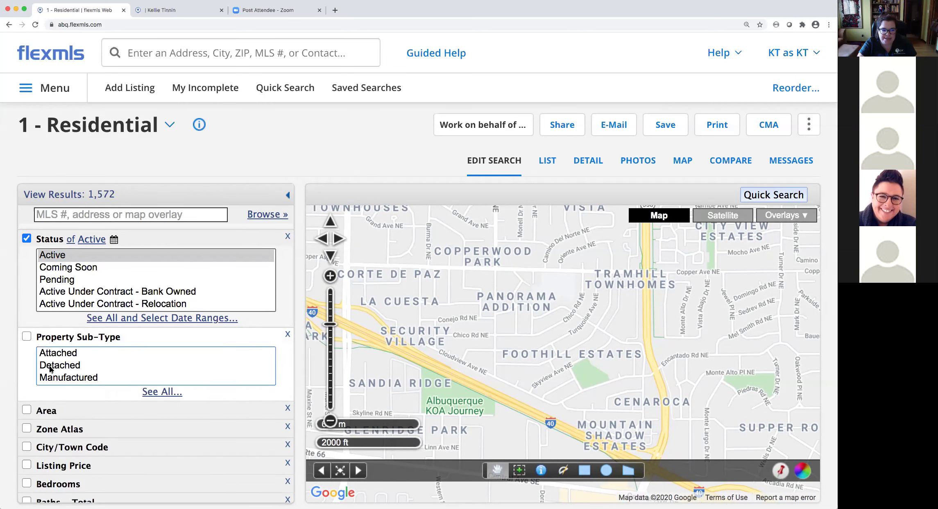
left_click(50, 369)
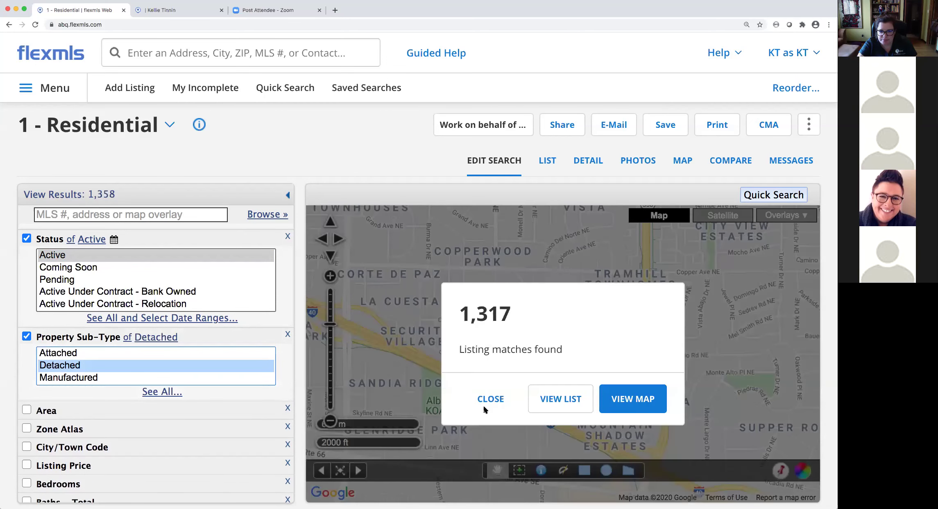
left_click(487, 397)
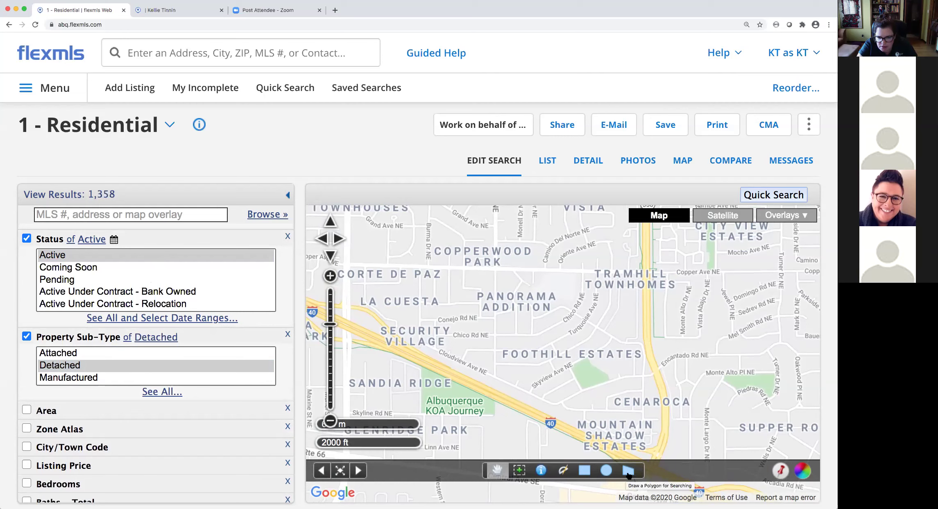
- Draw a four-corner polygon around Panorama Addition and Foothill Estates, leaving 2 listings
left_click(629, 473)
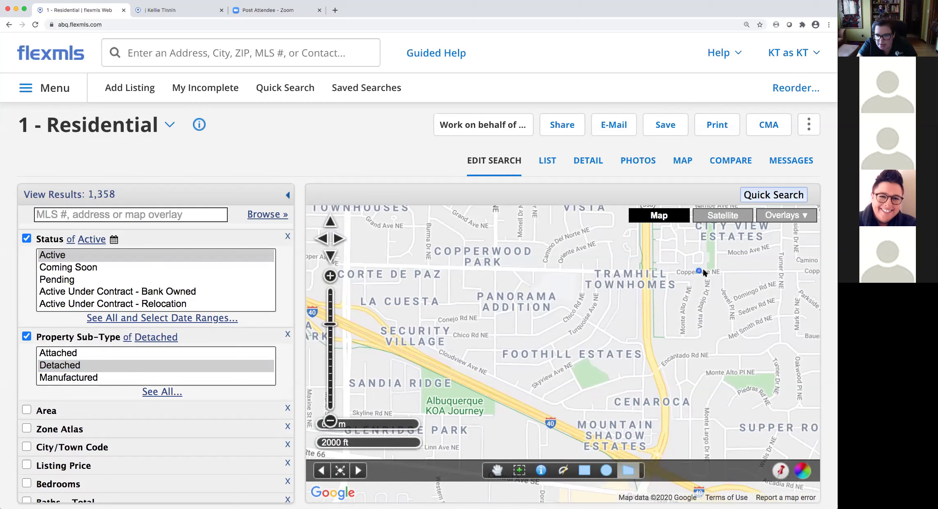
left_click(780, 271)
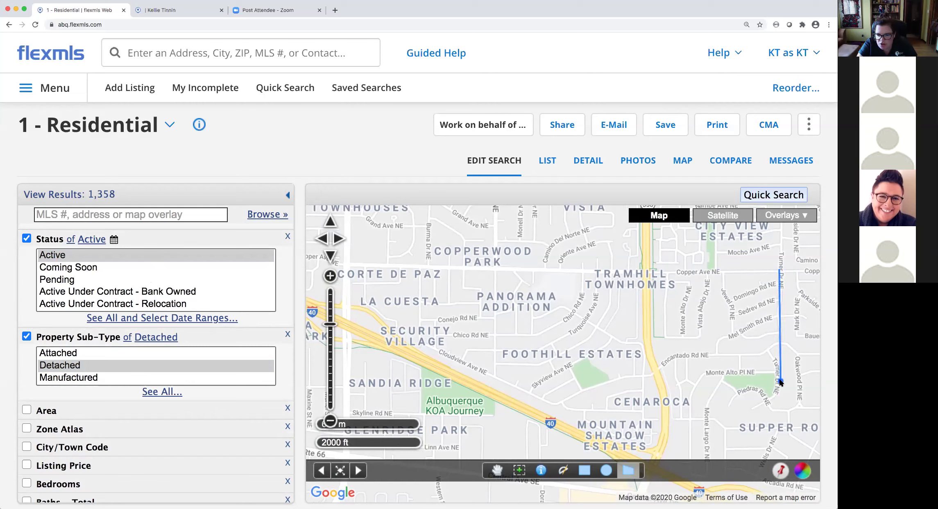
left_click(780, 397)
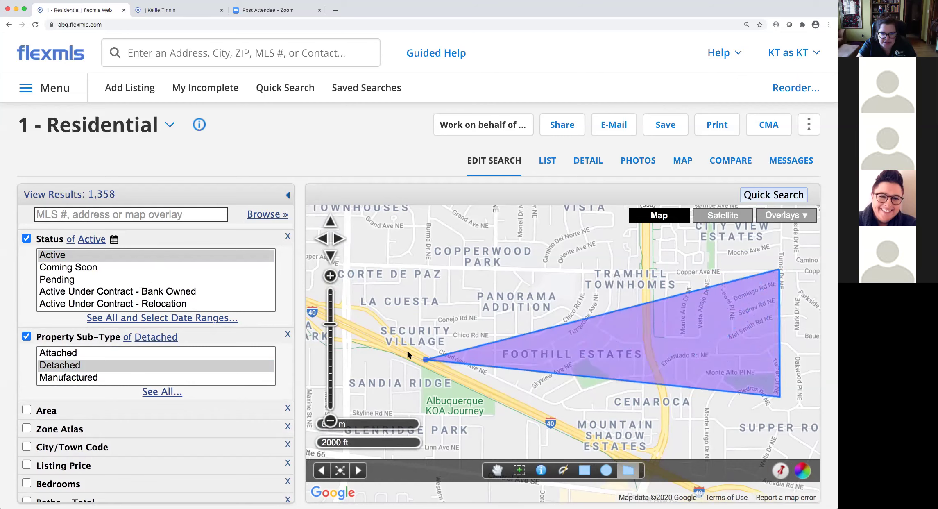
left_click(345, 315)
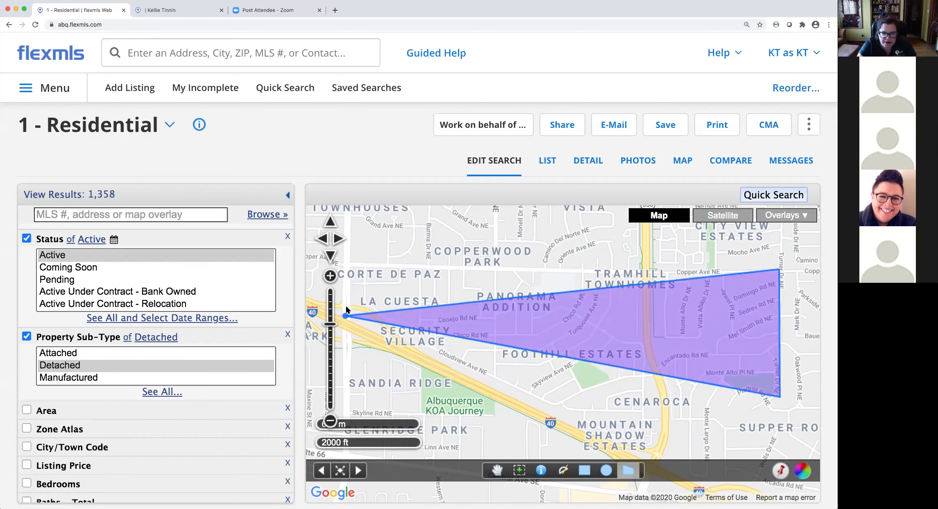
left_click(344, 257)
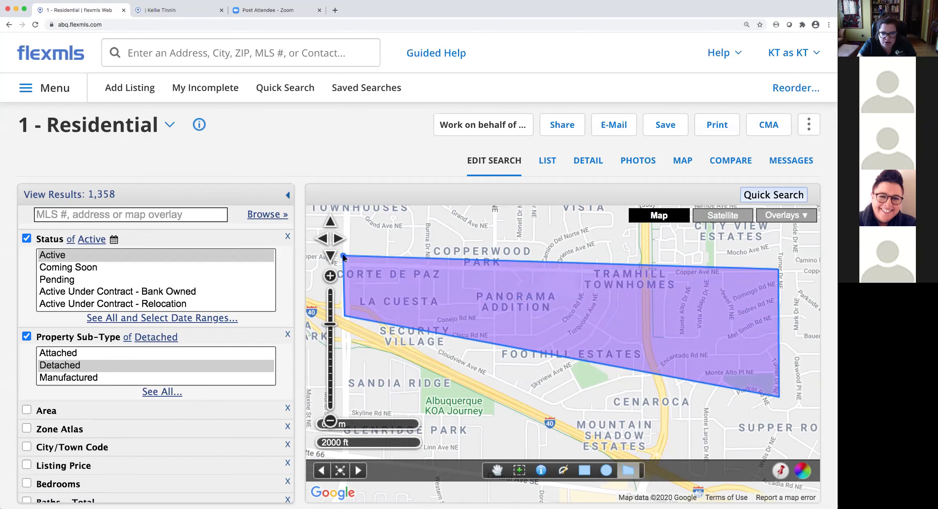
left_click(344, 257)
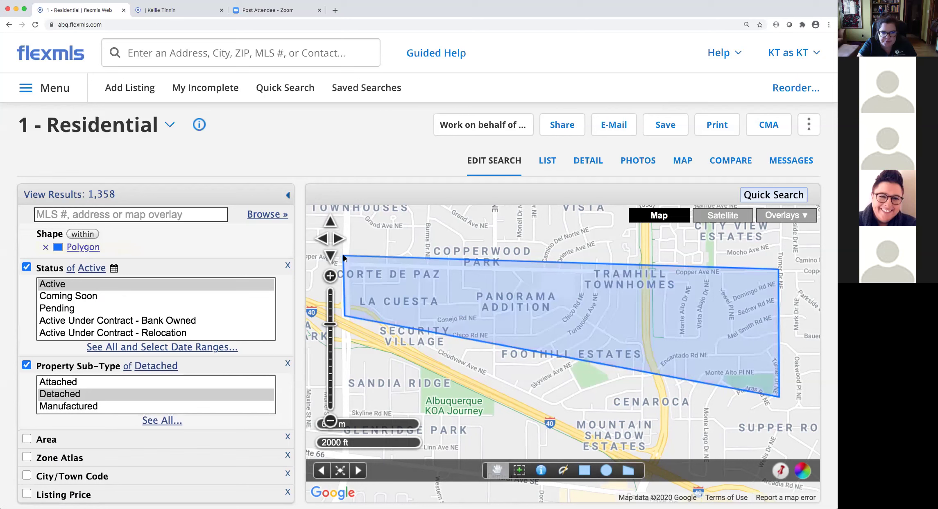
scroll(464, 291, "up", 2)
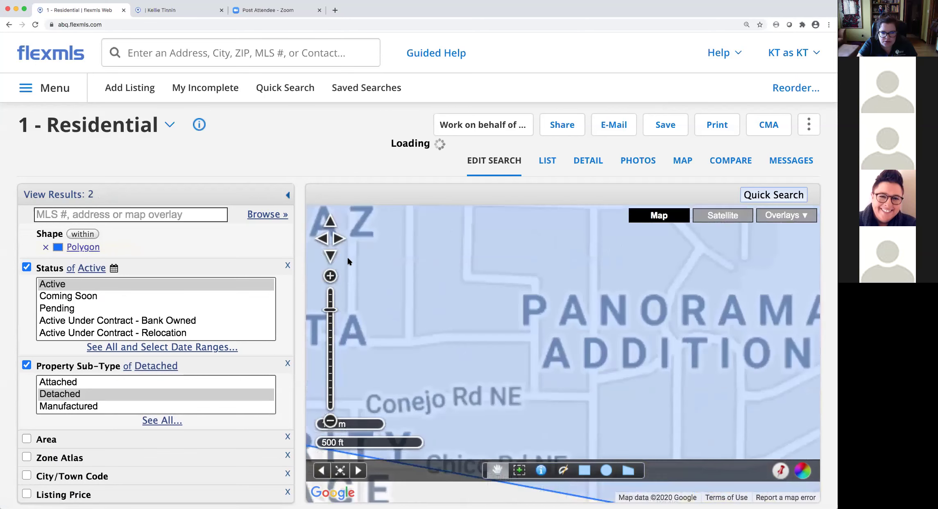
left_click(330, 420)
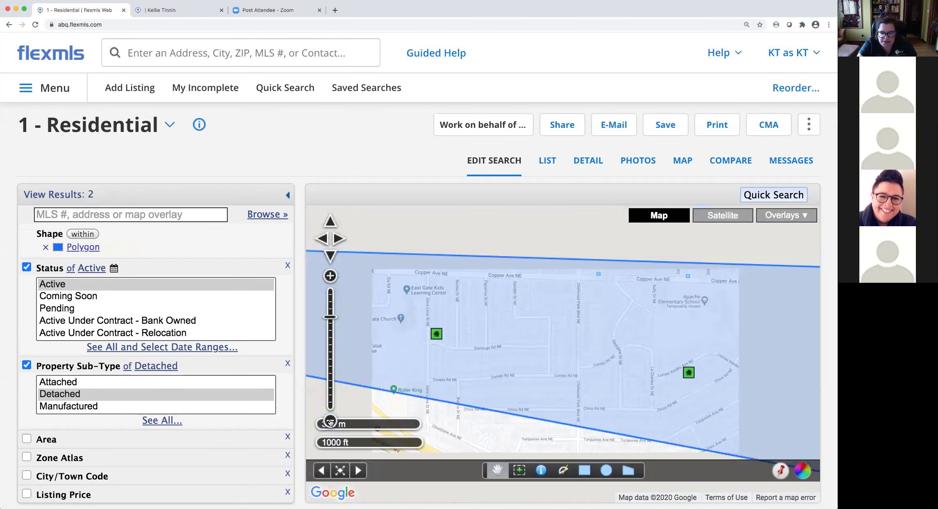
left_click(329, 421)
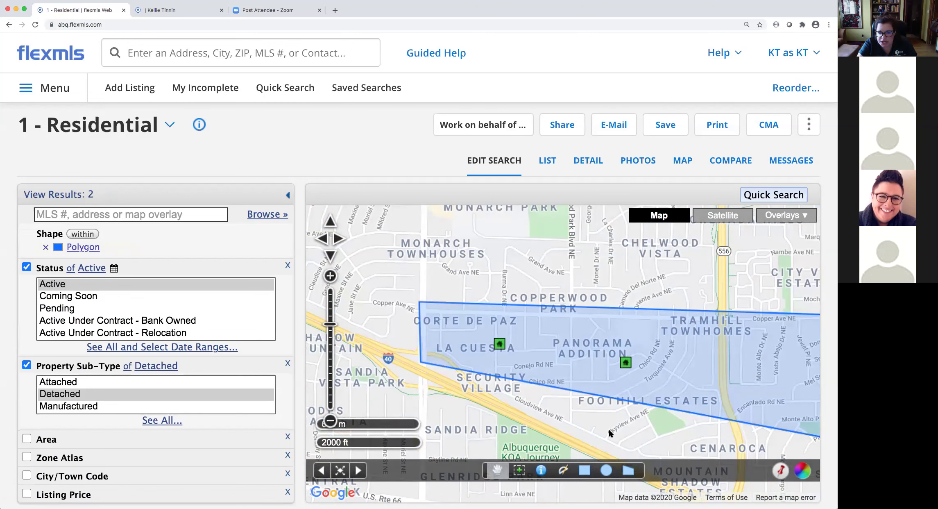
left_click_drag(608, 428, 560, 419)
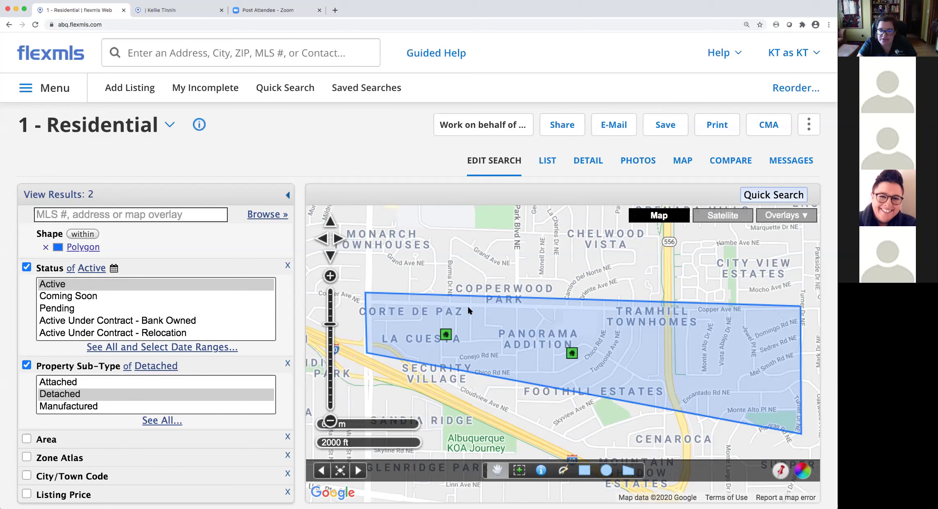
- Save Search named with the client's surname plus '- map area starbucks', described 'by the starbucks on juan tabo'
left_click(664, 132)
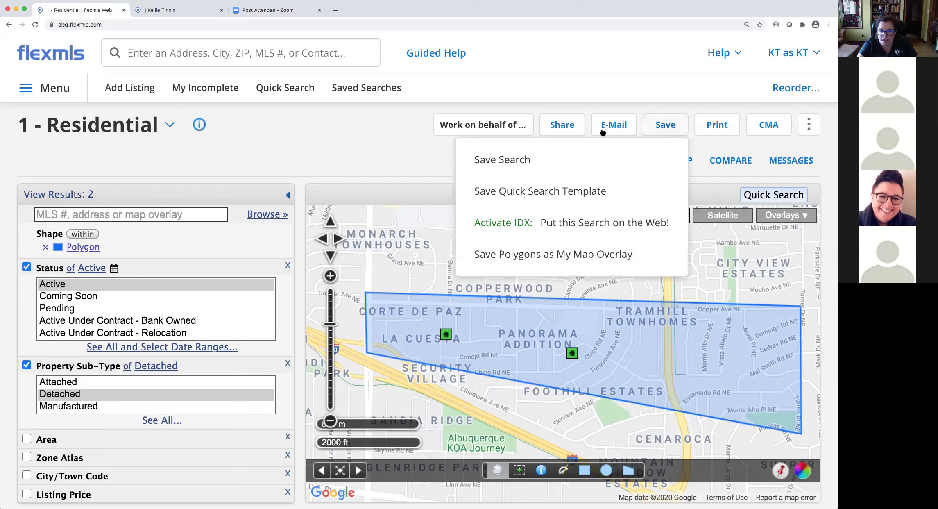
left_click(492, 161)
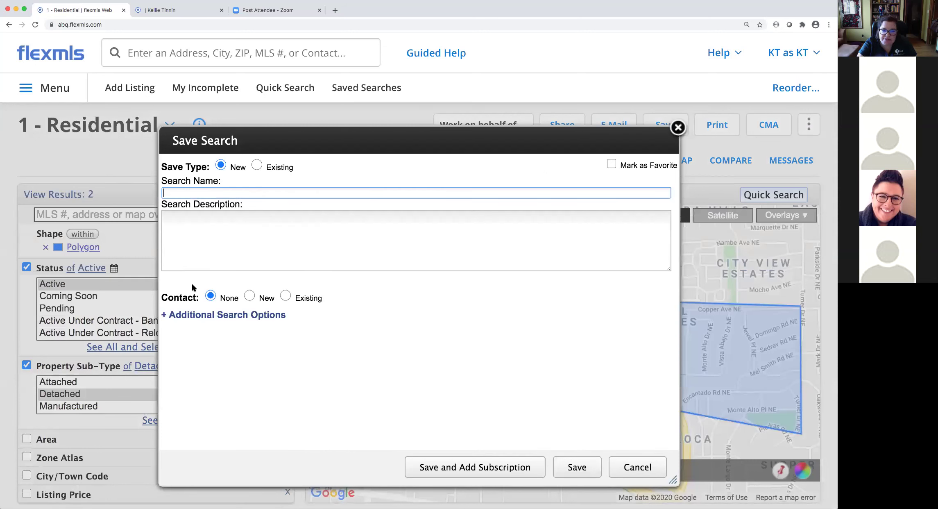
type("t")
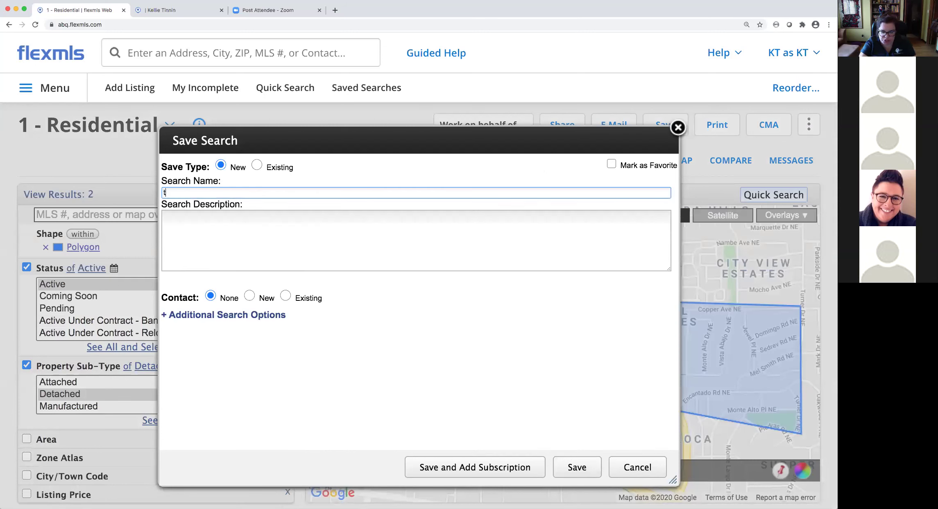
type("innin - map ")
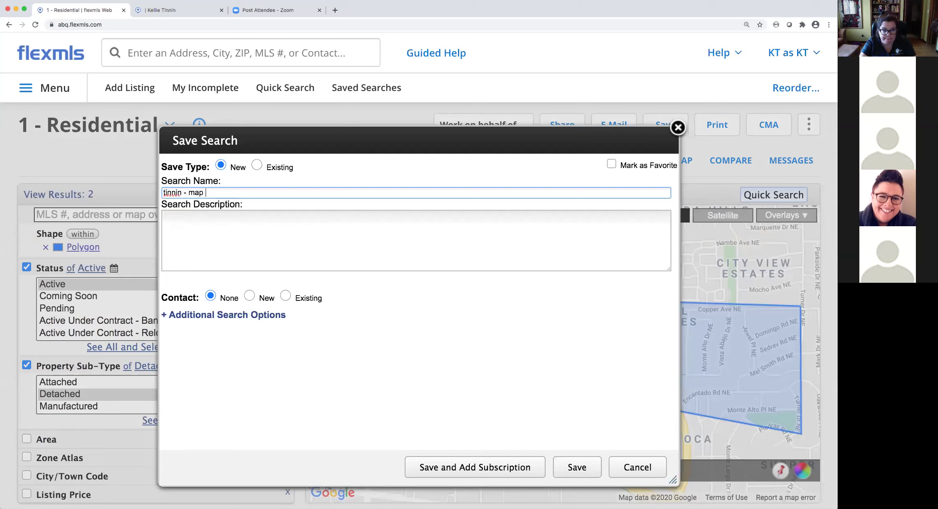
type("area starbucks")
left_click(194, 228)
type("by")
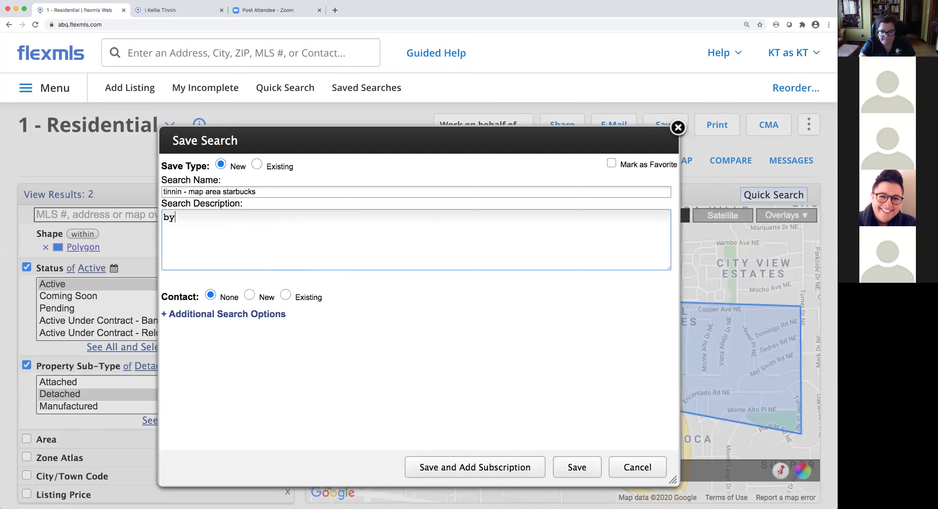
type(" the starb")
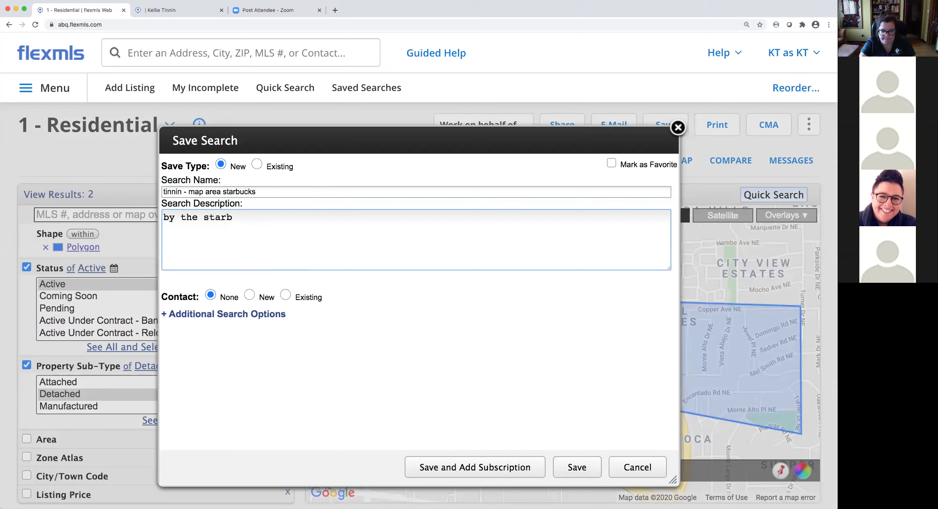
type("ucks on juan tabo")
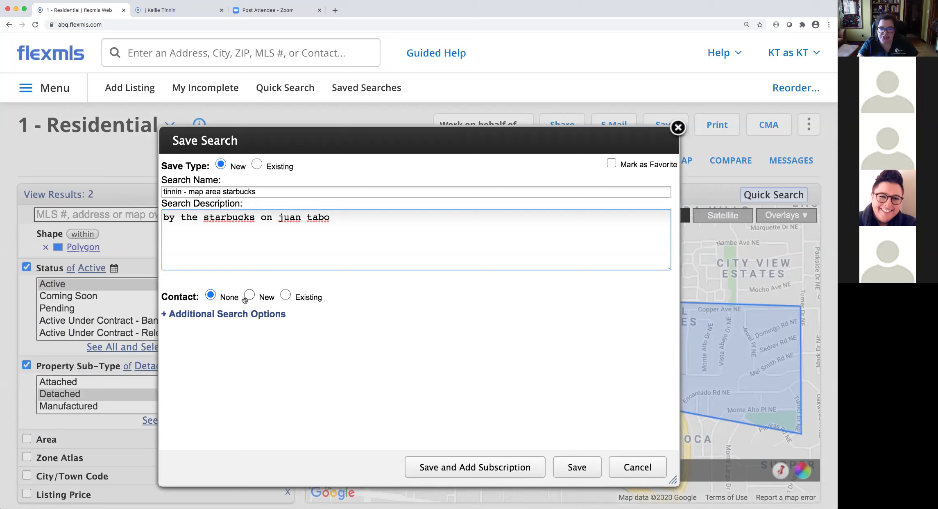
- Set the search's contact to the existing client, looked up by name
left_click(250, 296)
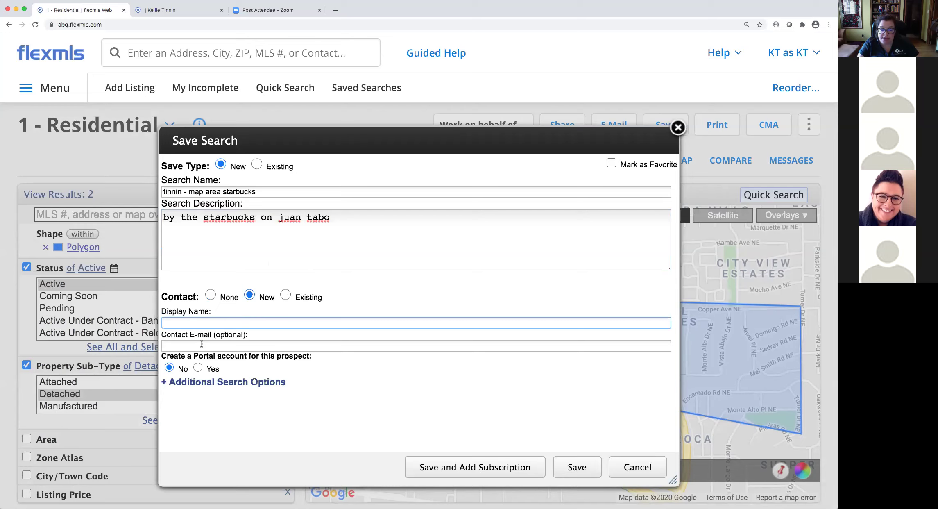
left_click_drag(316, 355, 163, 356)
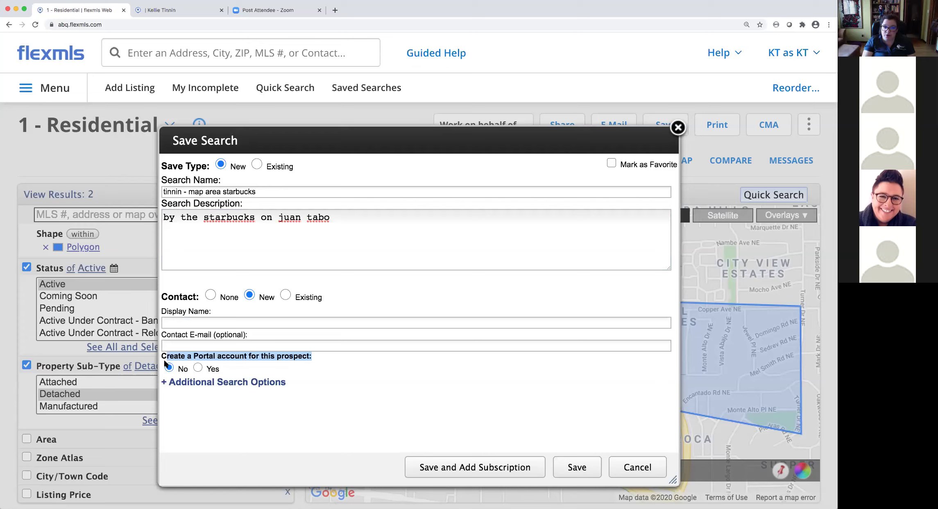
left_click(286, 295)
left_click(235, 318)
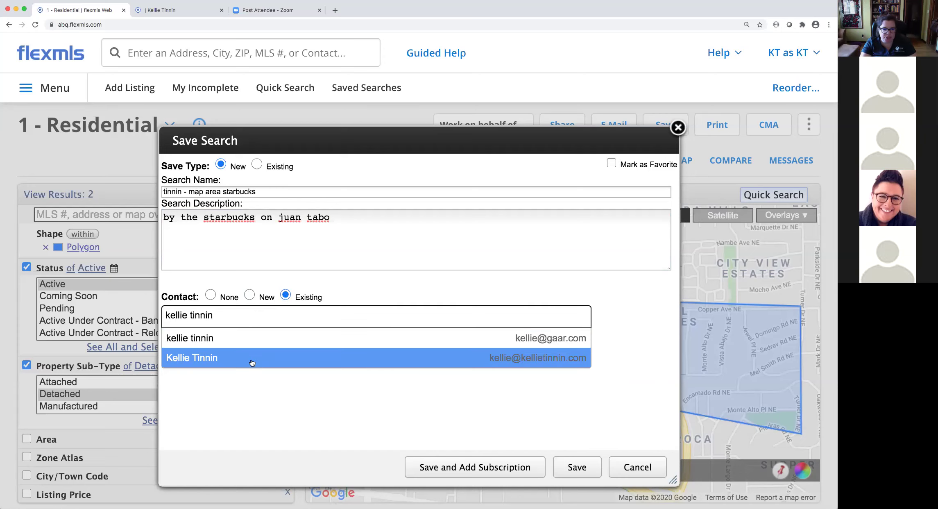
left_click(254, 359)
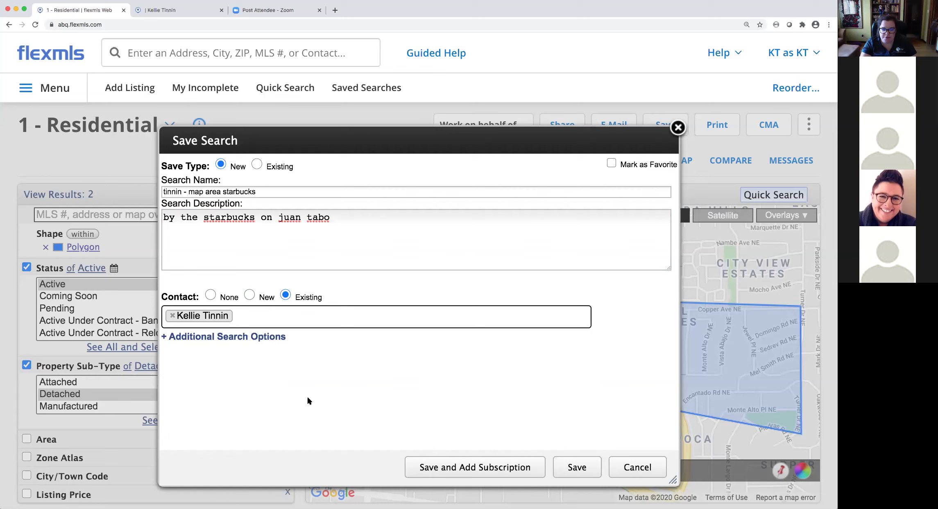
- Expand Additional Search Options, keep the 24-hour range, and choose Save and Add Subscription
left_click(187, 337)
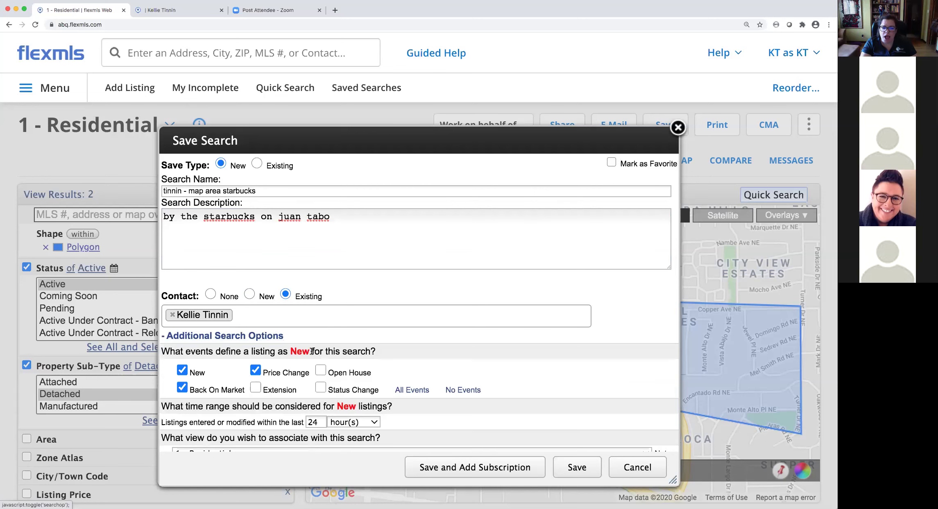
scroll(310, 391, "down", 3)
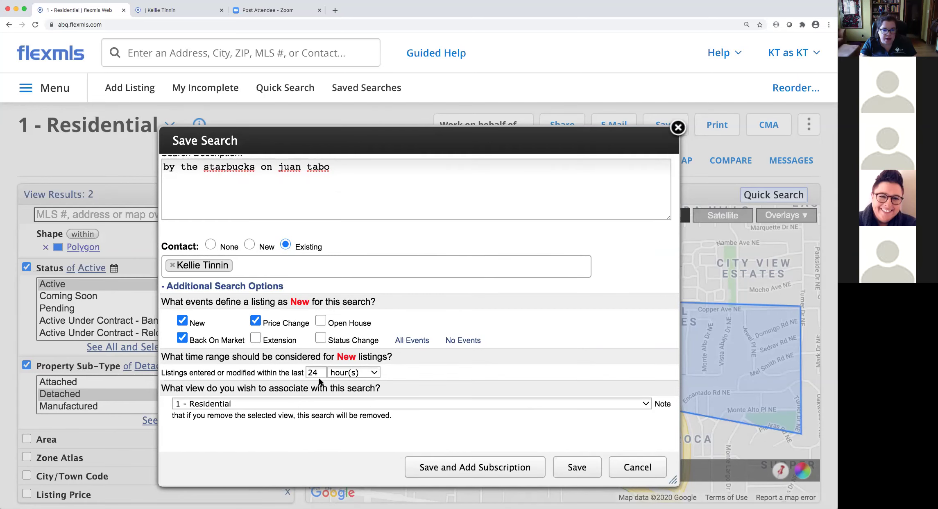
scroll(318, 374, "down", 1)
double_click(316, 362)
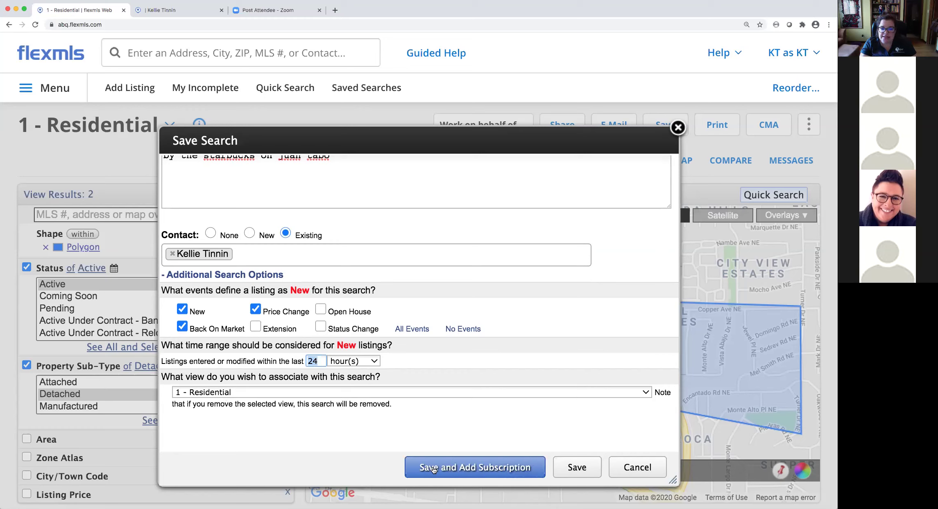
left_click(459, 467)
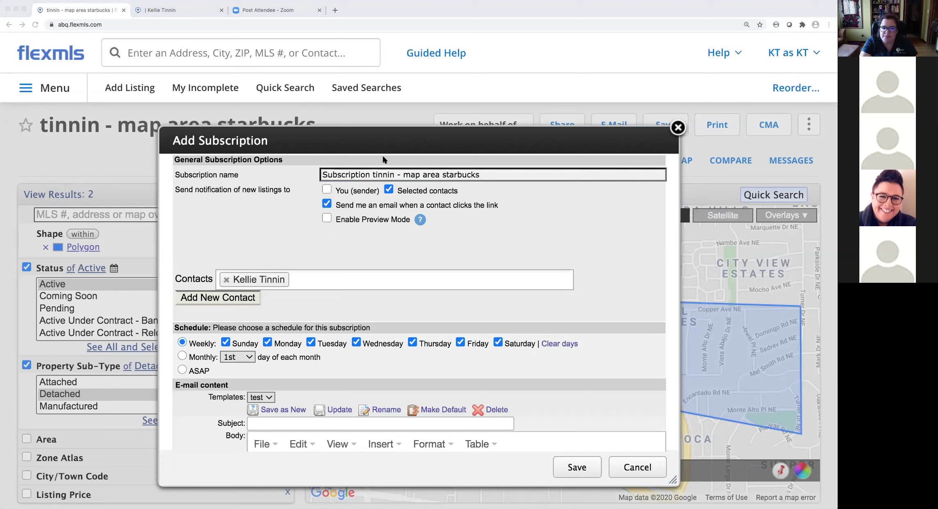
left_click(422, 175)
left_click_drag(492, 175, 311, 170)
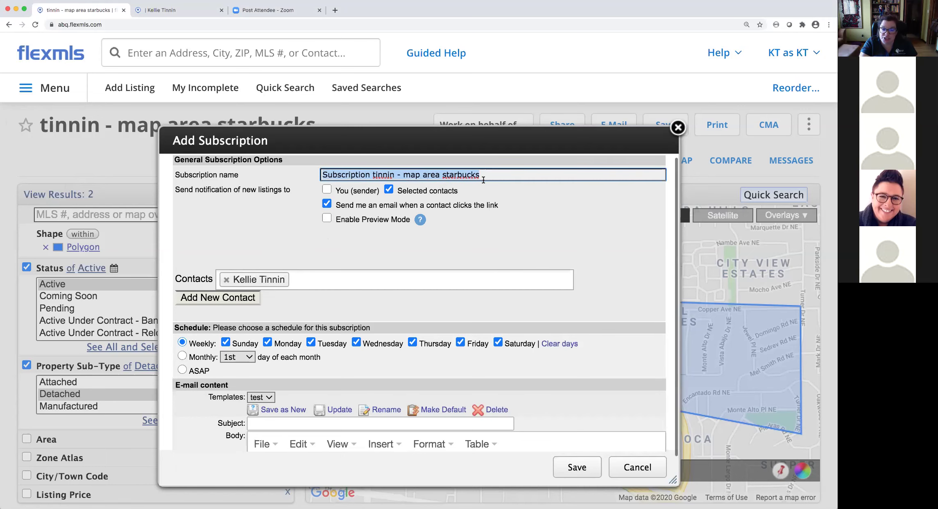
left_click(449, 180)
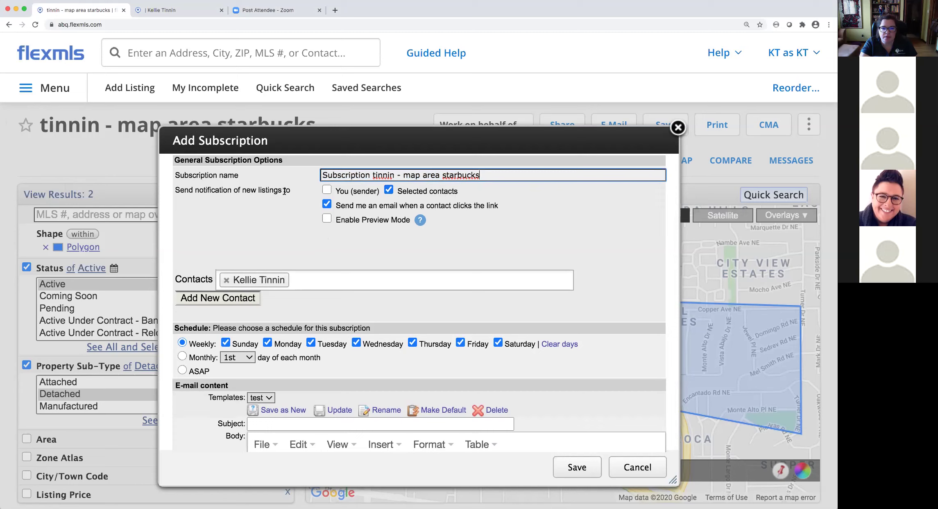
left_click_drag(291, 190, 184, 190)
left_click(328, 191)
left_click(328, 192)
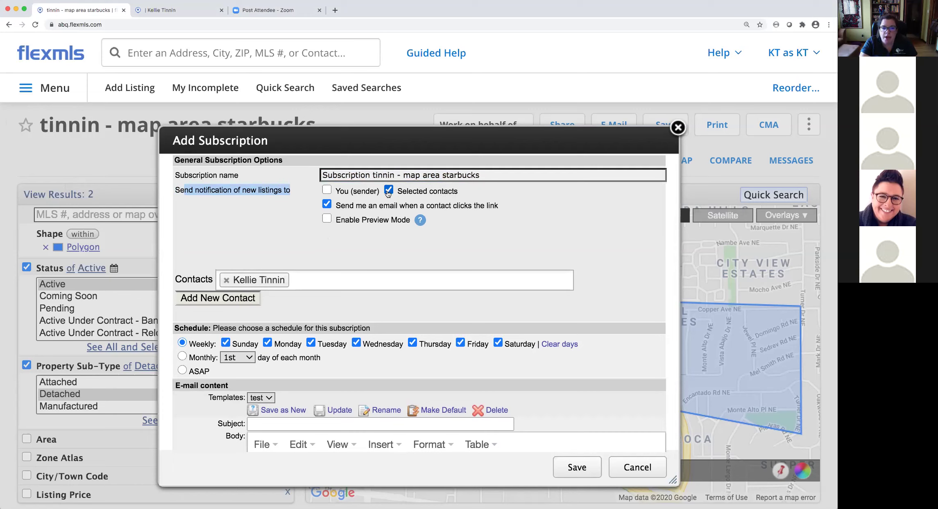
left_click_drag(460, 191, 382, 196)
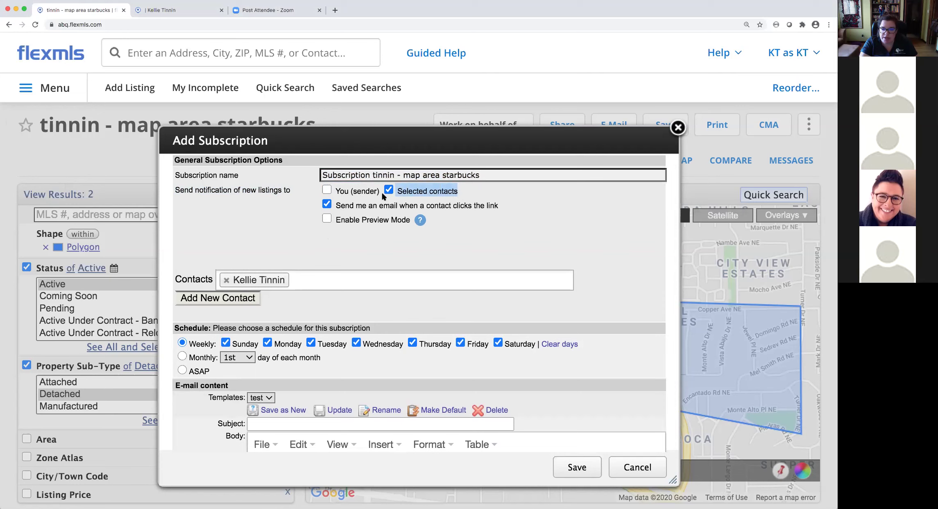
left_click(473, 210)
left_click_drag(504, 203, 331, 205)
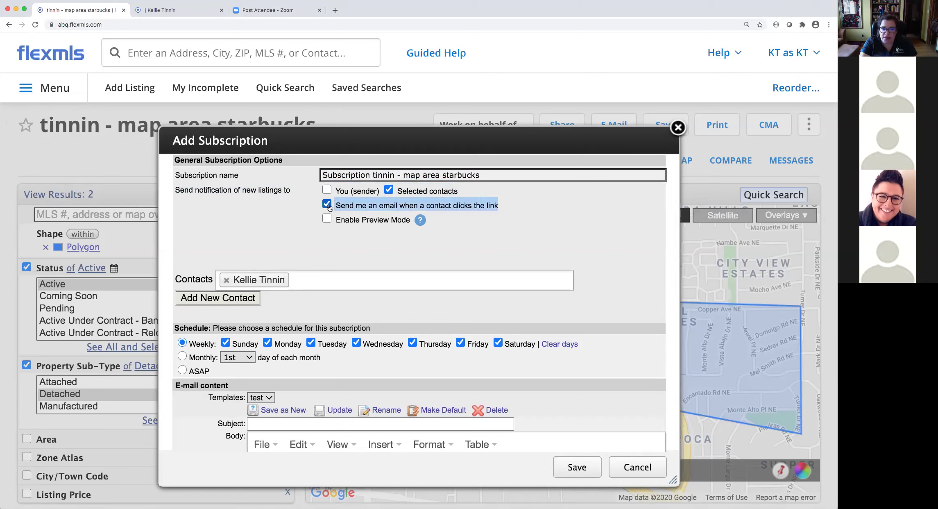
left_click(327, 218)
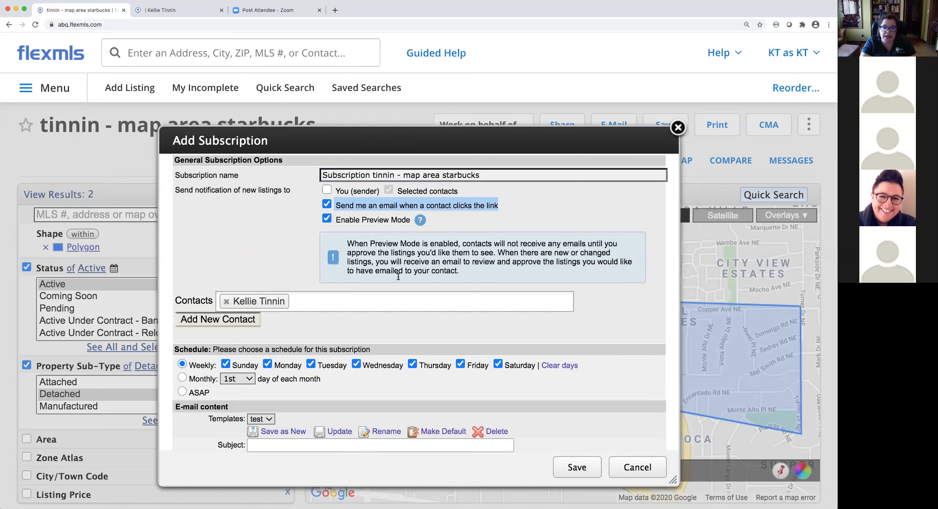
left_click(330, 222)
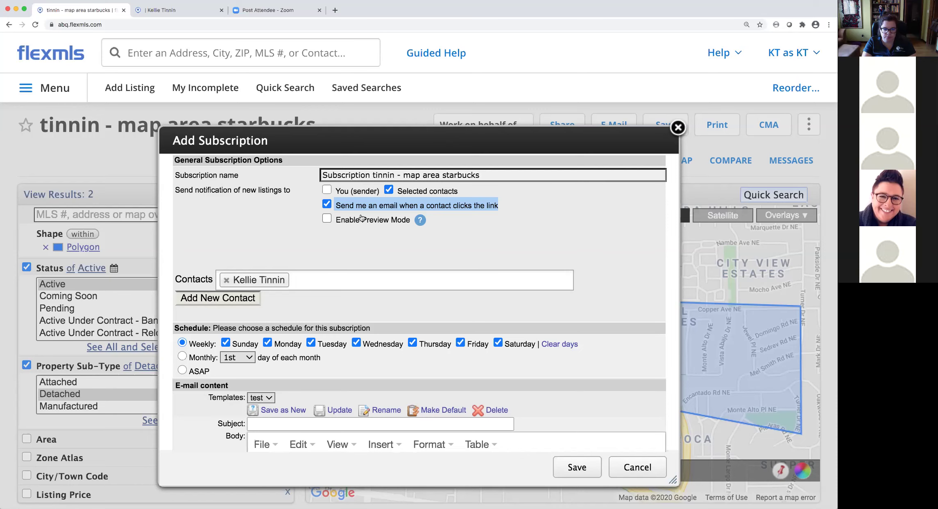
- Clear the weekly delivery days and try a Monthly schedule on the 1st
scroll(357, 252, "down", 3)
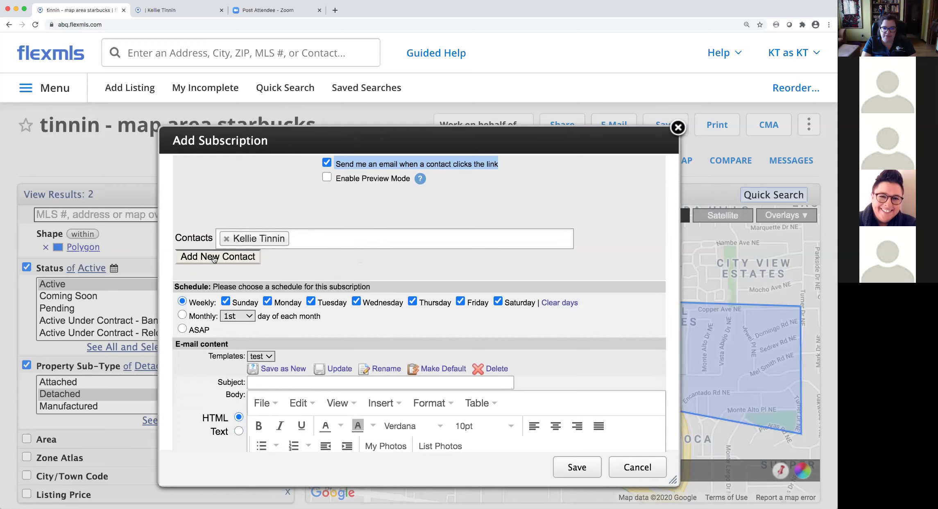
scroll(360, 251, "down", 1)
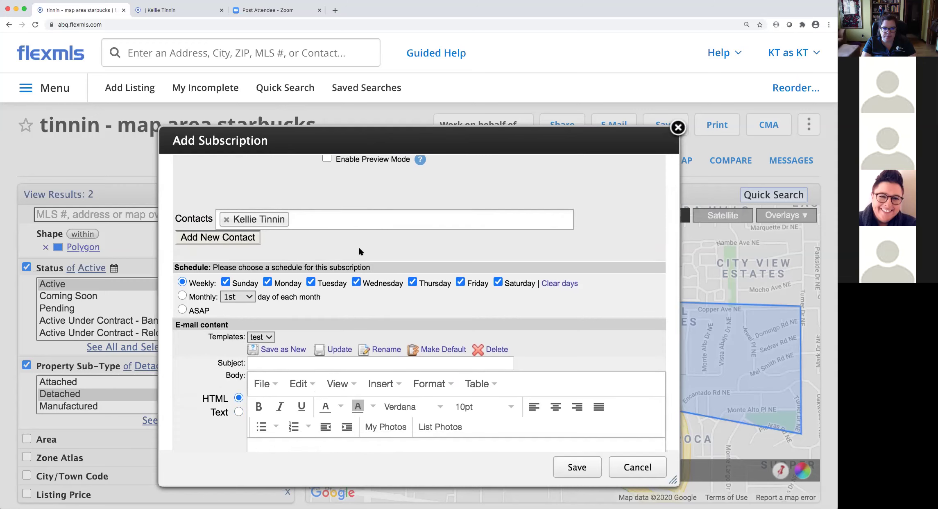
scroll(359, 251, "down", 1)
left_click_drag(184, 253, 360, 254)
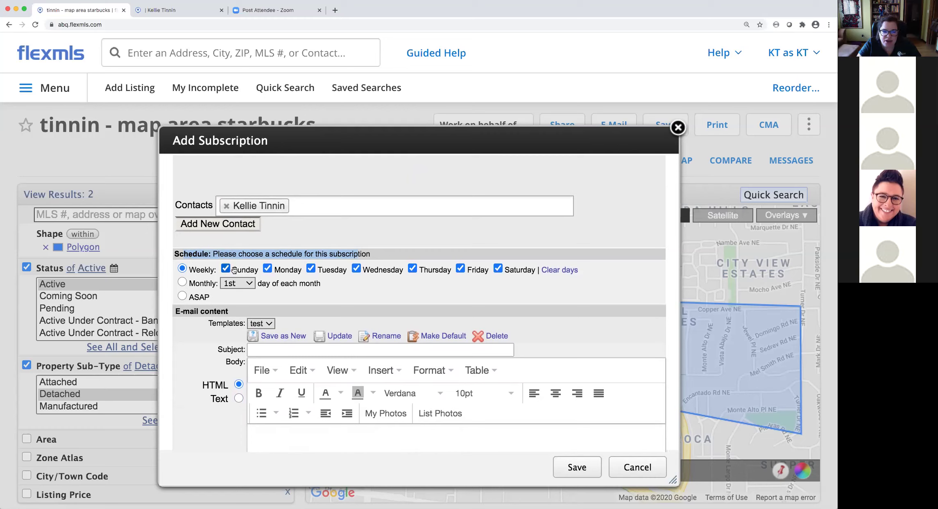
left_click(553, 270)
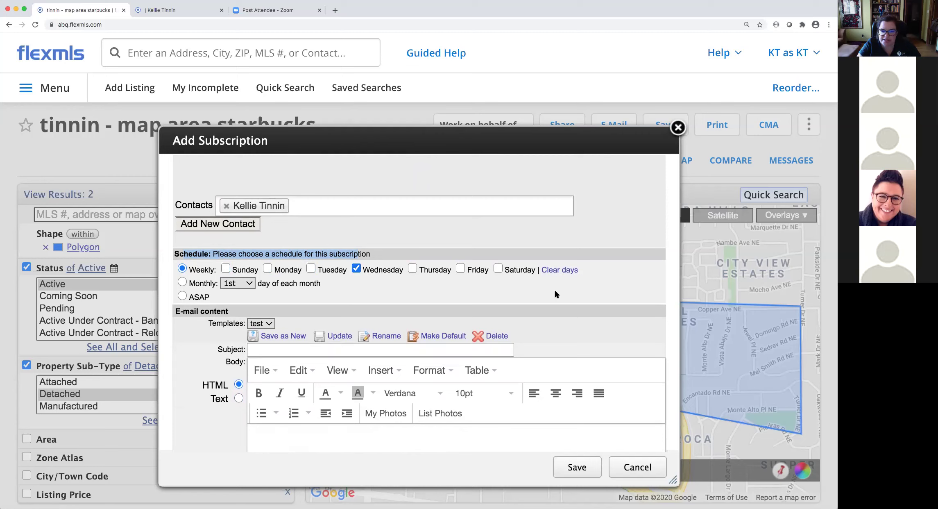
left_click(557, 271)
left_click(199, 284)
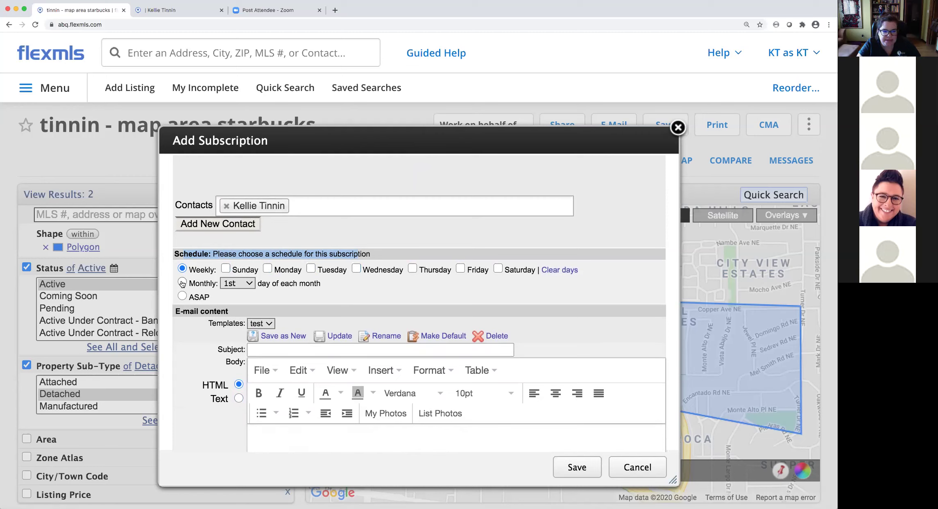
left_click(244, 284)
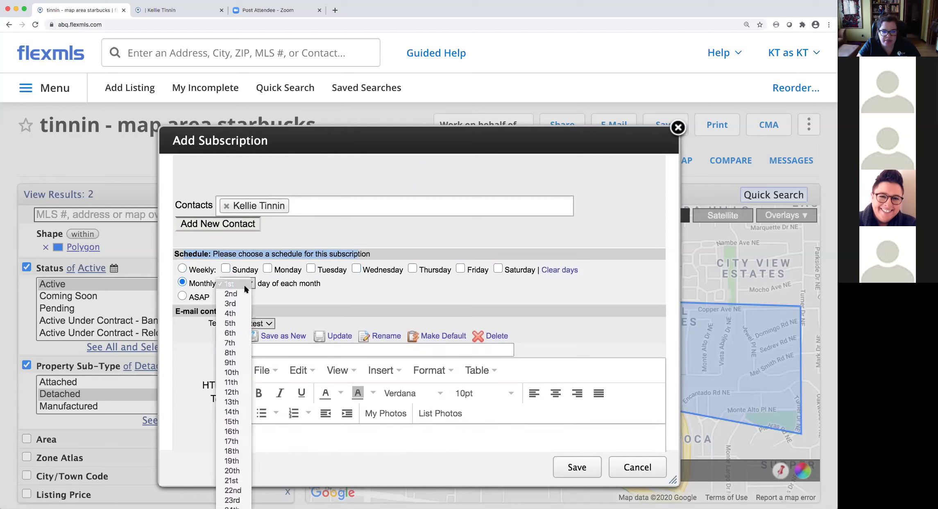
left_click(226, 285)
- Settle the subscription schedule on ASAP, with no weekly days selected
left_click(183, 296)
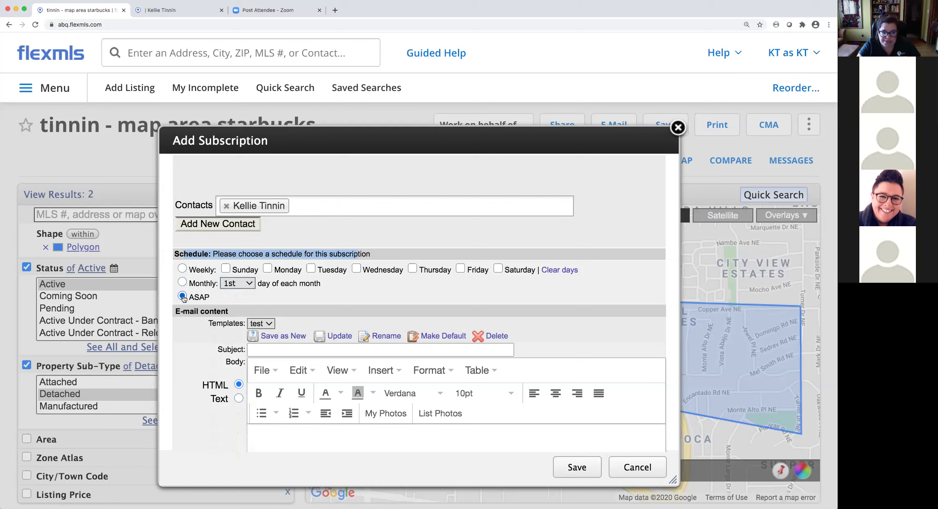
left_click_drag(217, 298, 195, 299)
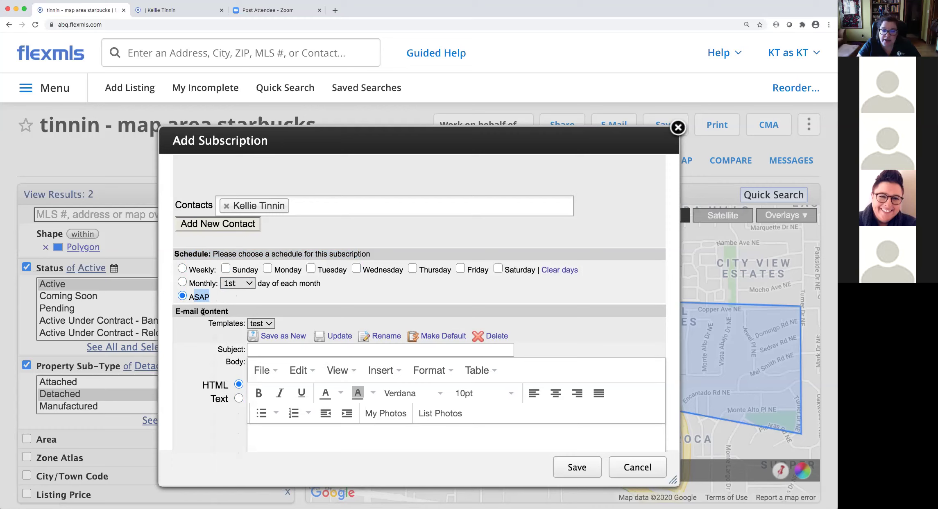
left_click(198, 303)
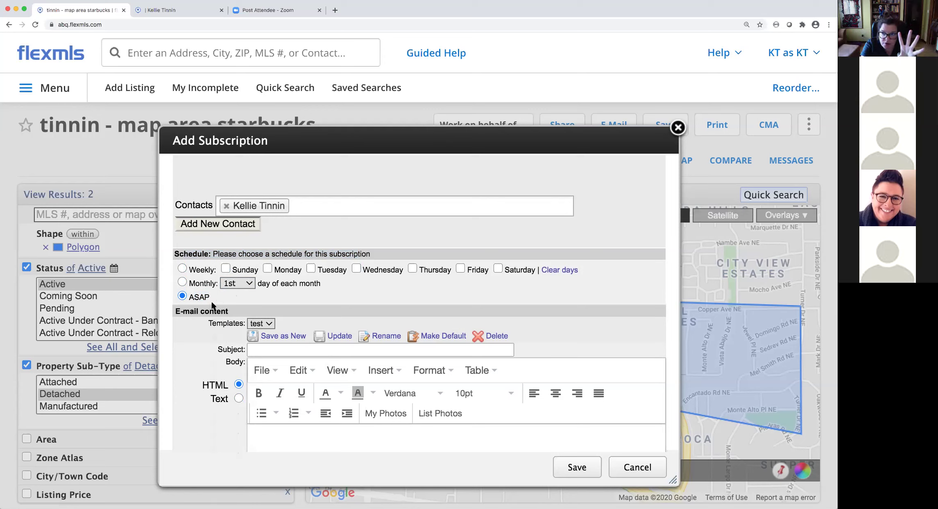
left_click(182, 268)
left_click(267, 270)
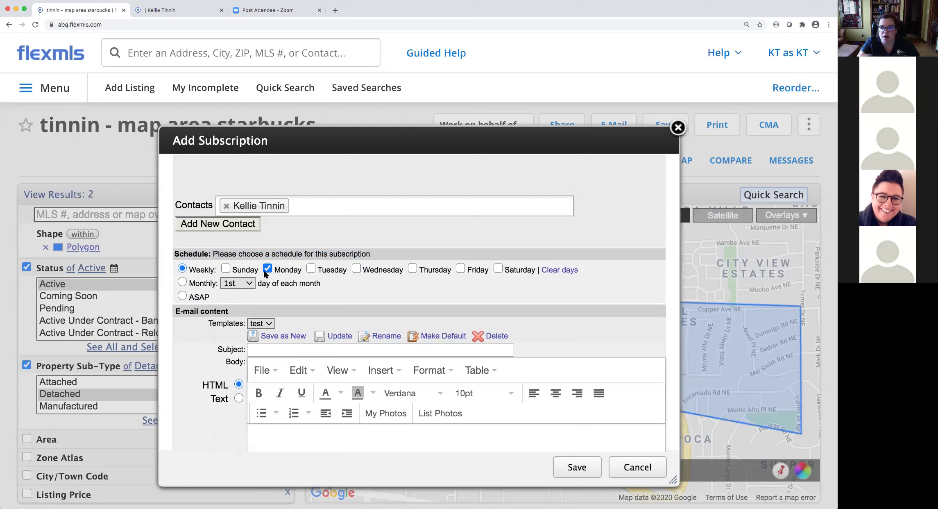
left_click(181, 296)
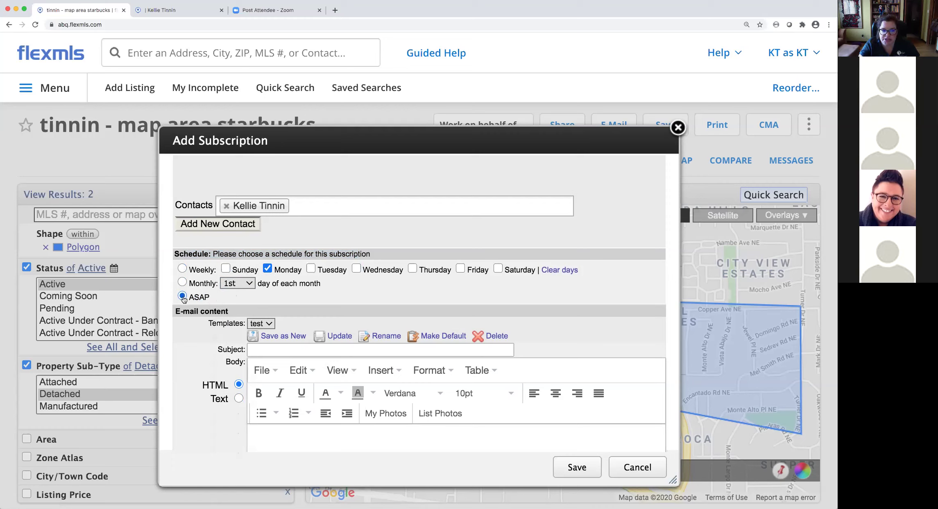
left_click(542, 271)
scroll(459, 310, "down", 3)
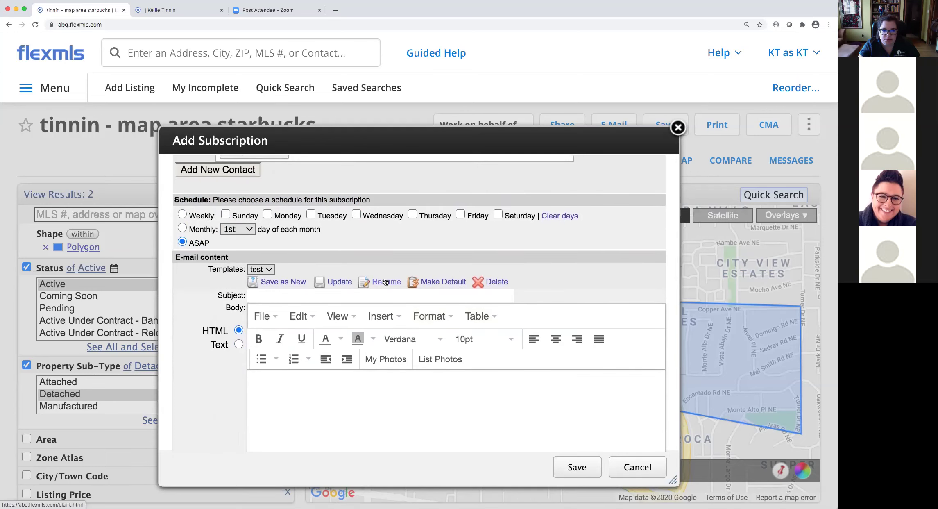
- Review the e-mail template choices, keeping the 'test' template
scroll(393, 282, "down", 2)
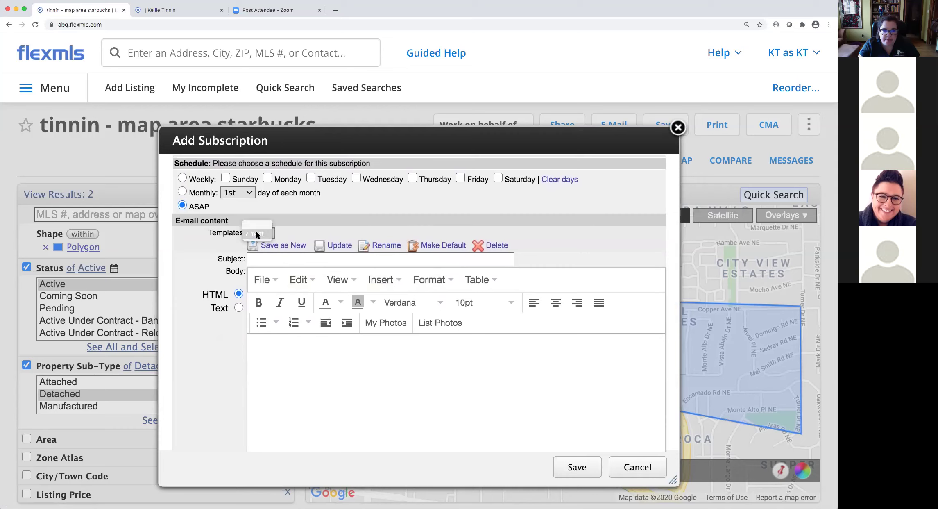
left_click(257, 233)
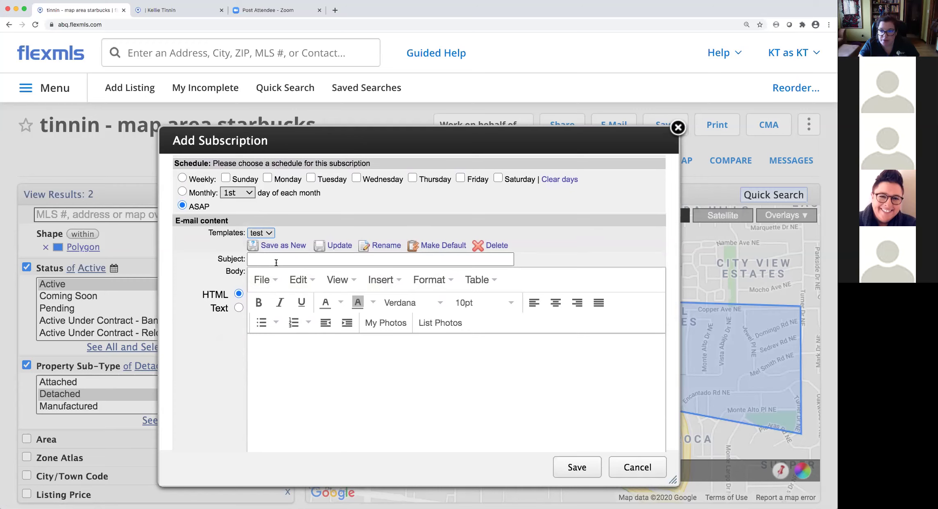
scroll(296, 383, "down", 2)
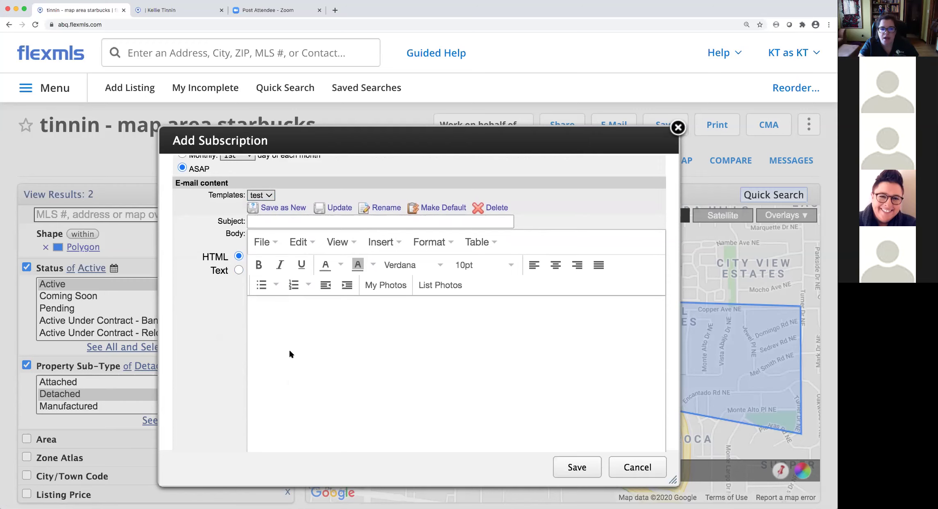
scroll(289, 348, "up", 1)
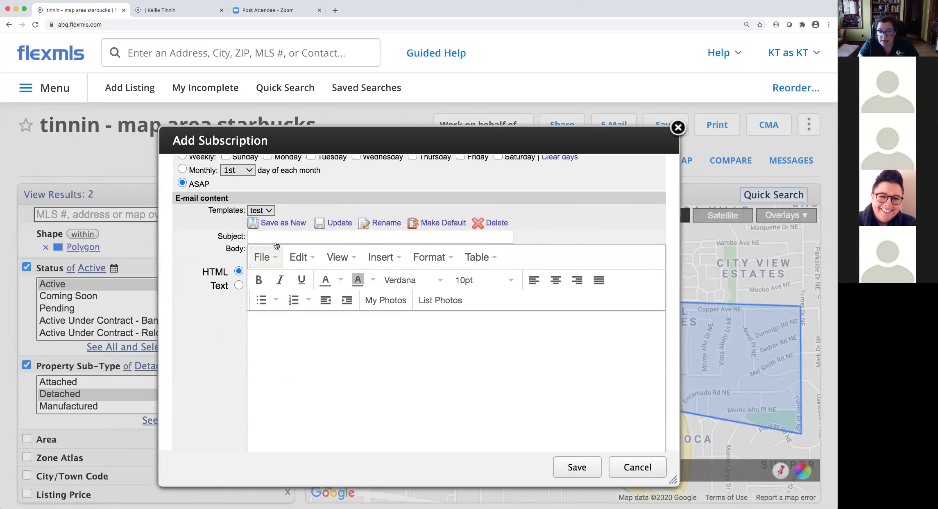
scroll(277, 242, "down", 1)
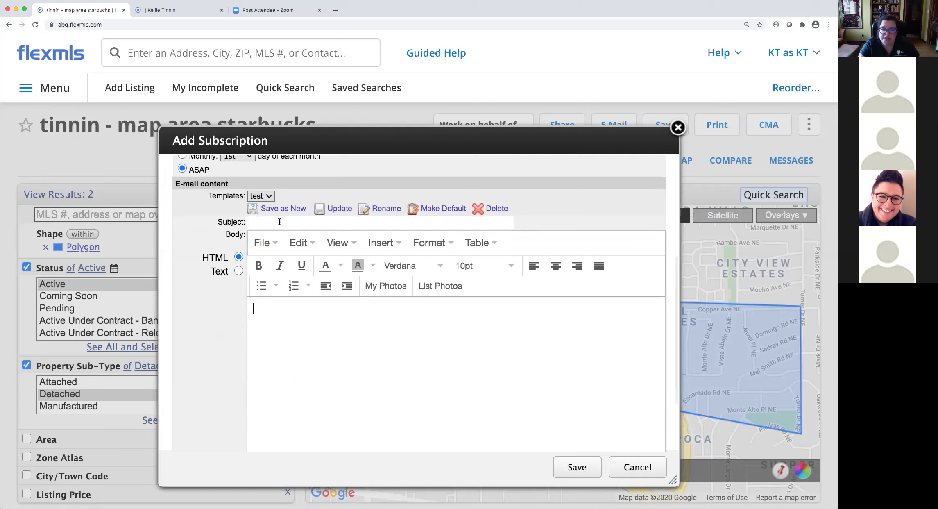
- Enter the subject 'For Review: New Property Subscription - Starbucks', correcting the typo
left_click(279, 222)
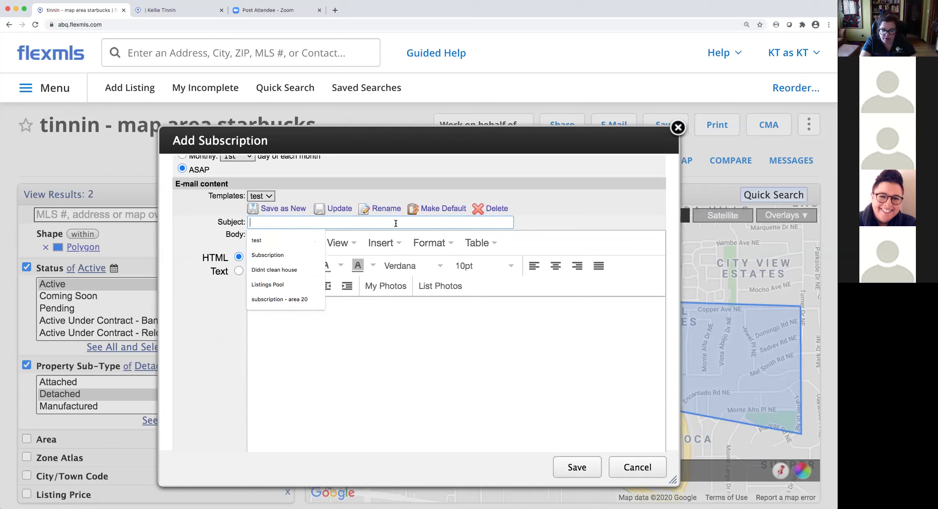
type("For ")
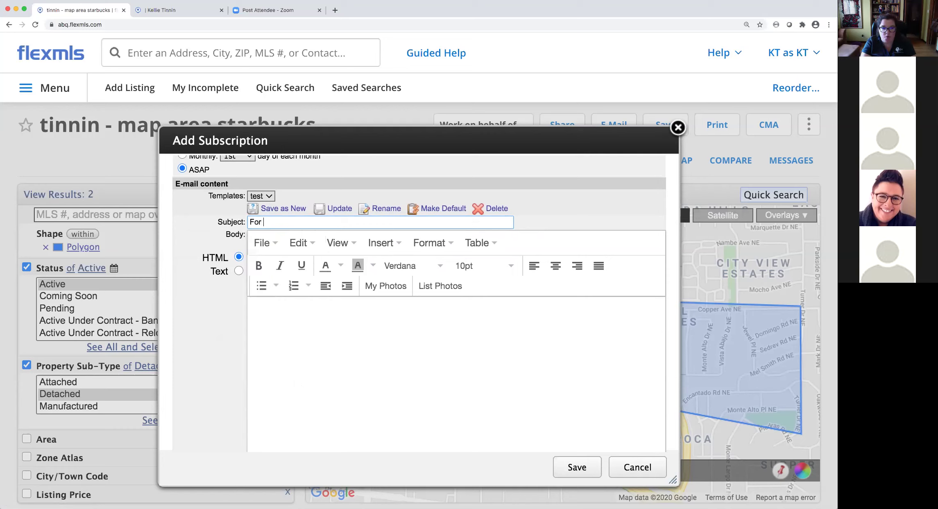
type("Review: New S")
type("ubu")
type("rbs")
key("BackSpace")
key("BackSpace")
key("BackSpace")
key("BackSpace")
key("BackSpace")
key("BackSpace")
key("BackSpace")
key("BackSpace")
type("Property Subscription -")
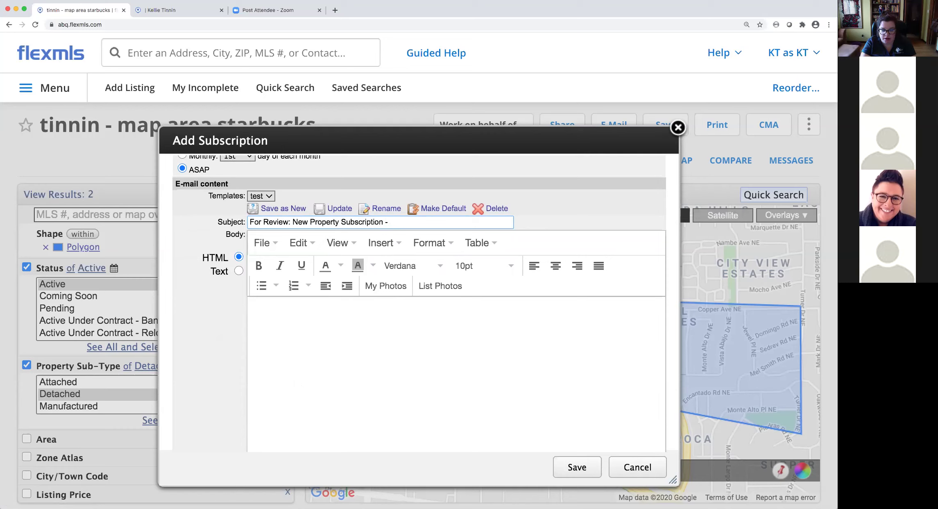
type(" Starbucks")
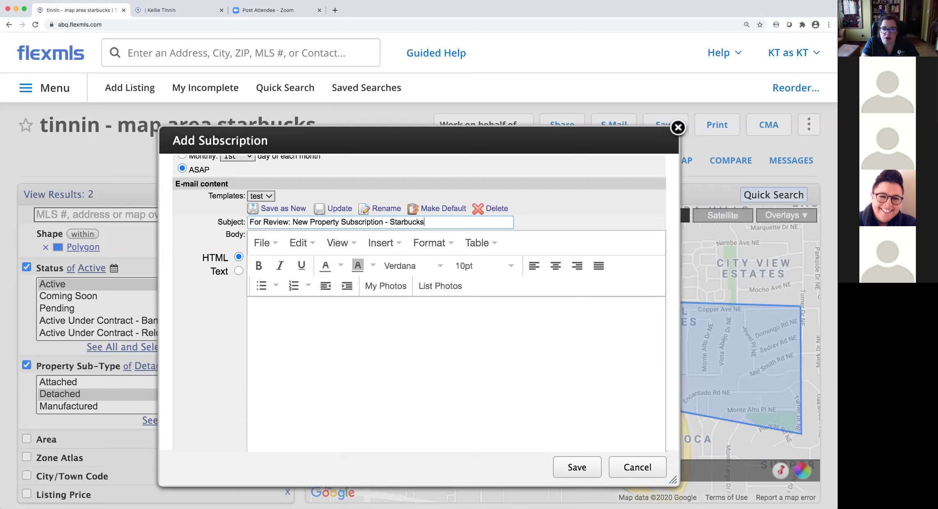
left_click(322, 324)
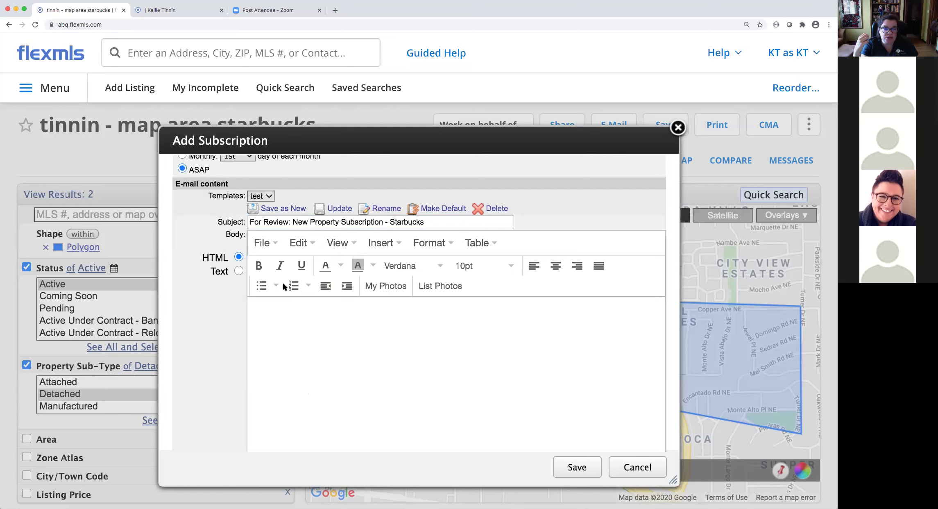
- Cancel the Add Subscription draft, returning to the map-area starbucks search with 2 results
mouse_move(445, 429)
left_mouse_down()
mouse_move(522, 391)
mouse_move(441, 433)
mouse_move(424, 415)
left_mouse_up()
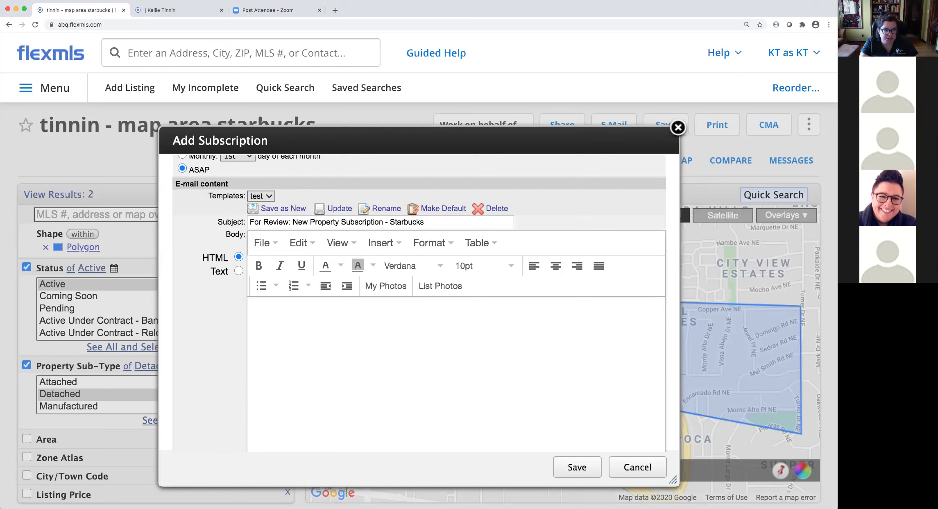
left_click(633, 470)
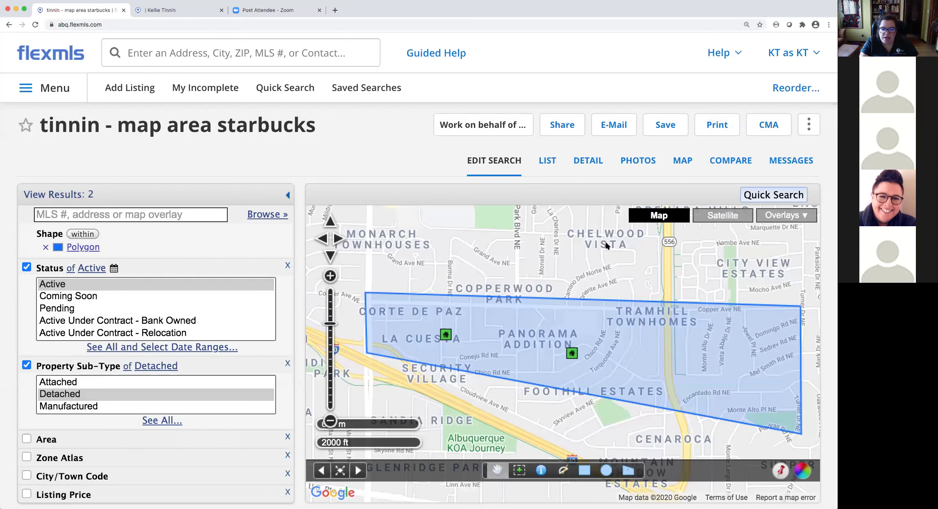
- Find 'subs' in the menu and open the Subscriptions page listing 9 active subscriptions
left_click(54, 90)
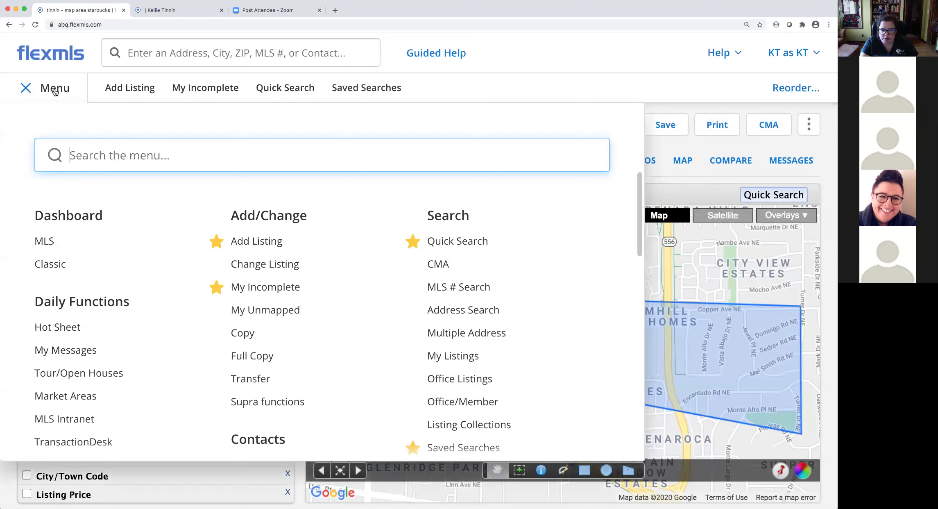
type("sub")
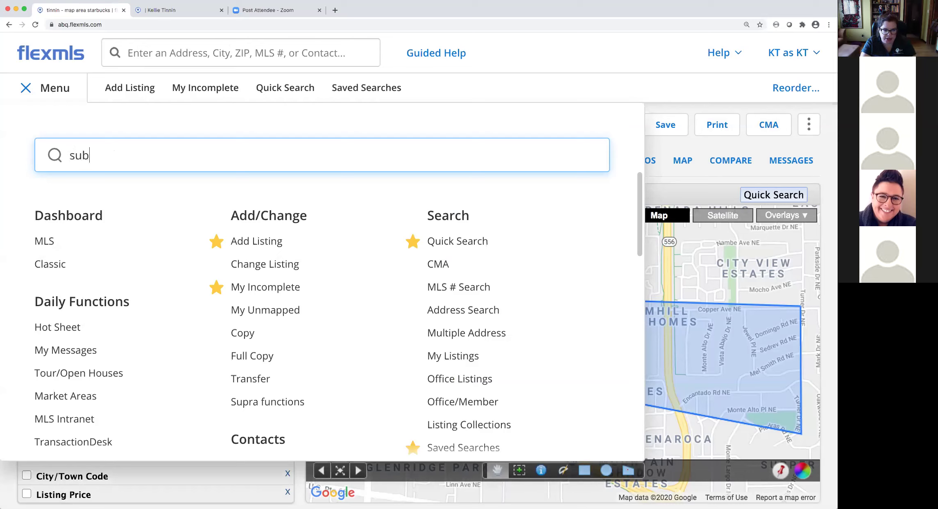
type("s")
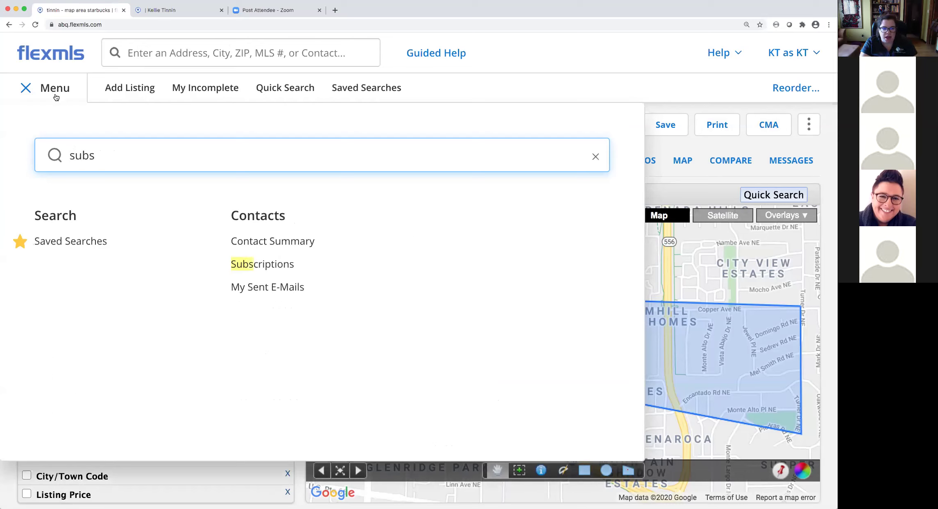
left_click(255, 269)
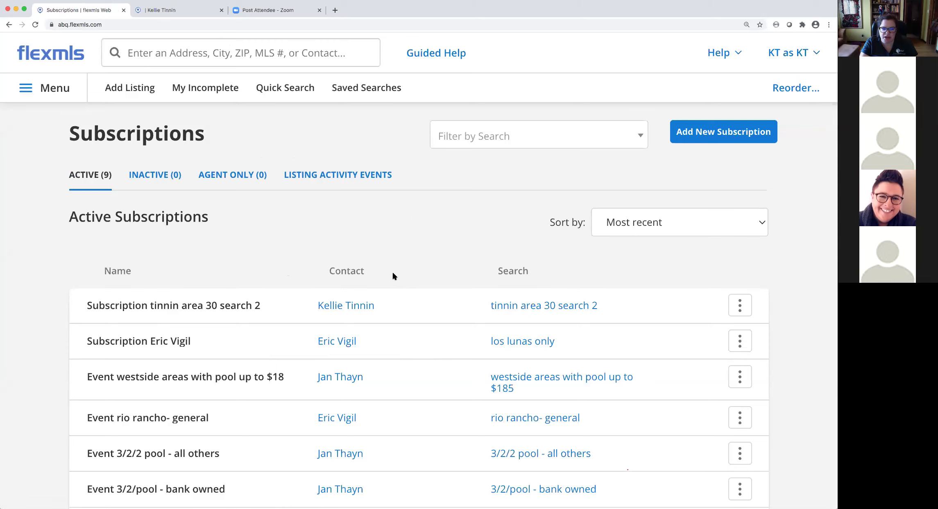
- Star Contact Management as a favourite from a 'cont' menu search, then open it
scroll(316, 290, "down", 1)
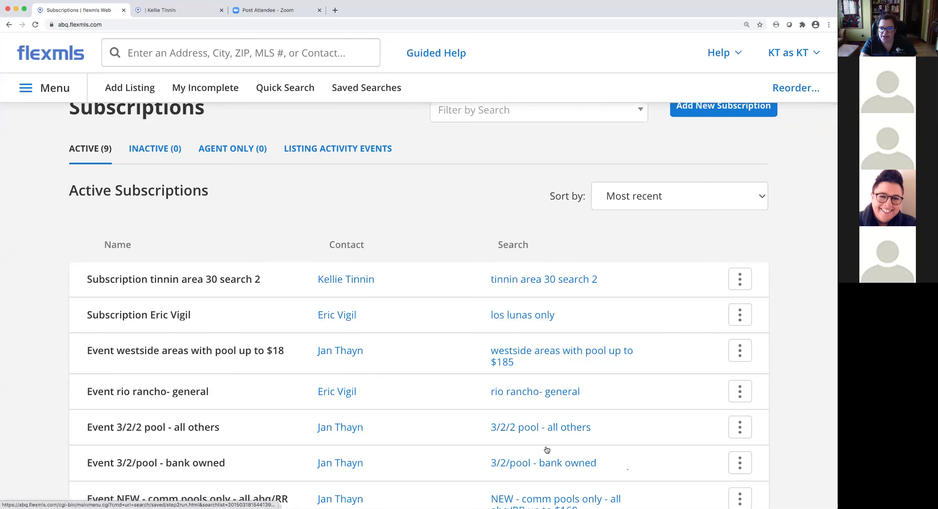
scroll(129, 167, "up", 1)
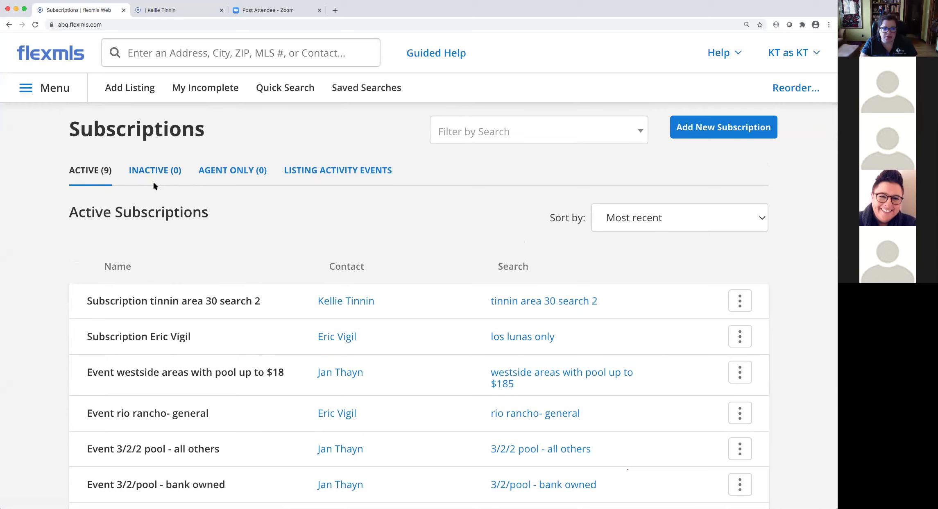
left_click(33, 90)
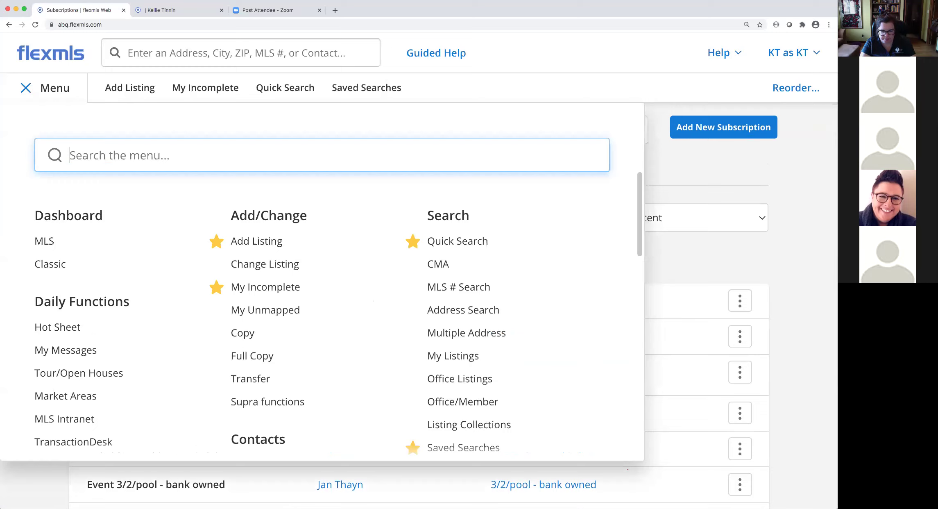
type("cont")
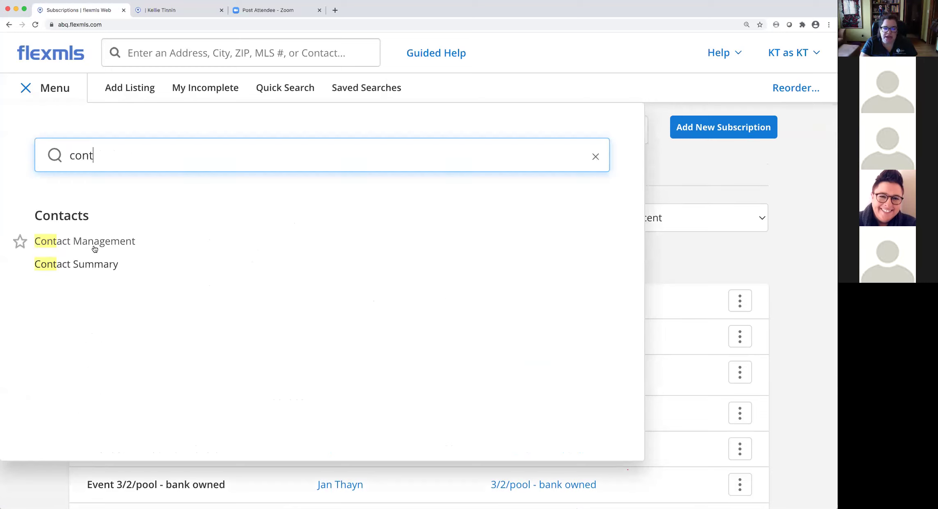
left_click(20, 242)
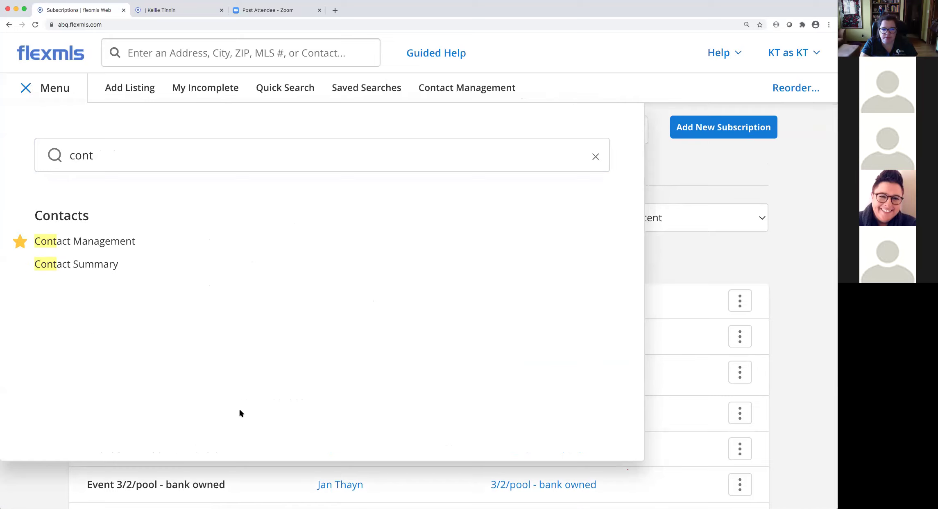
left_click(70, 241)
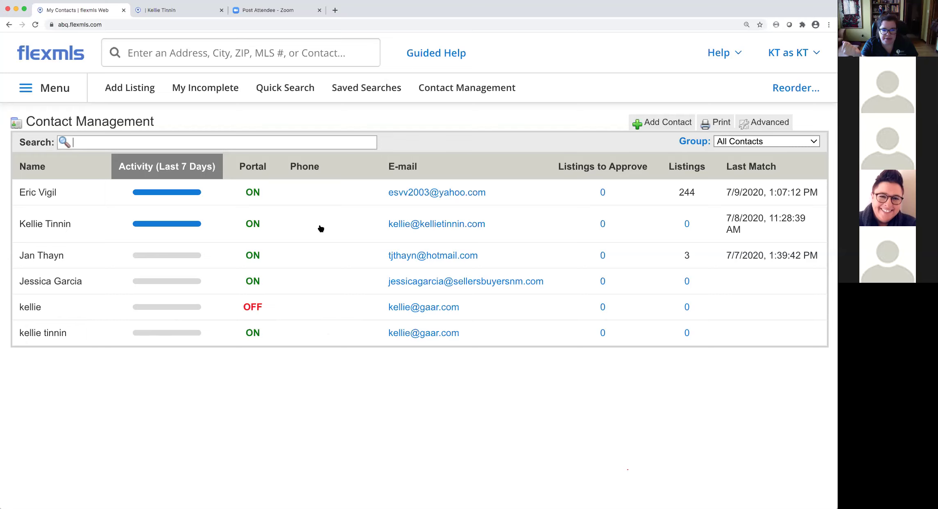
- Open the second contact's Contact Details, showing e-mail status Pending with opt-in request sent
left_click(340, 227)
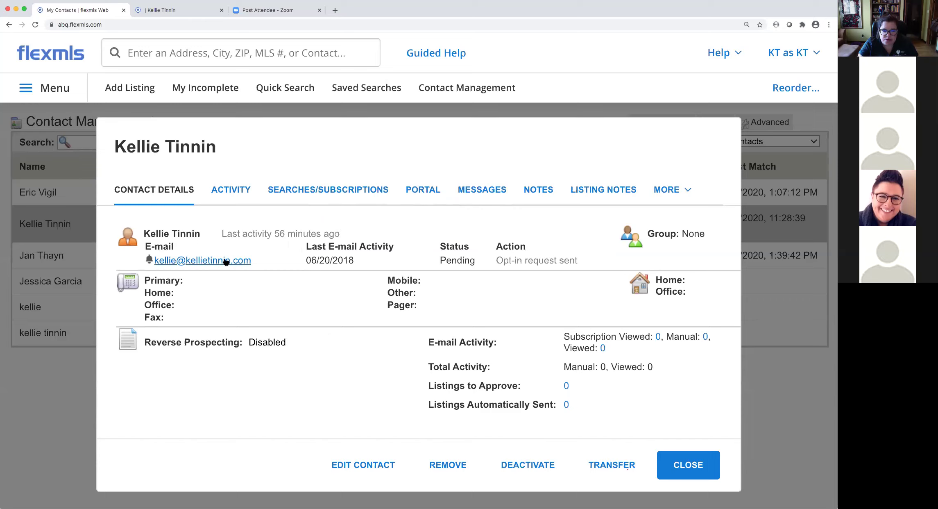
left_click_drag(280, 265, 140, 251)
left_click_drag(690, 318, 129, 276)
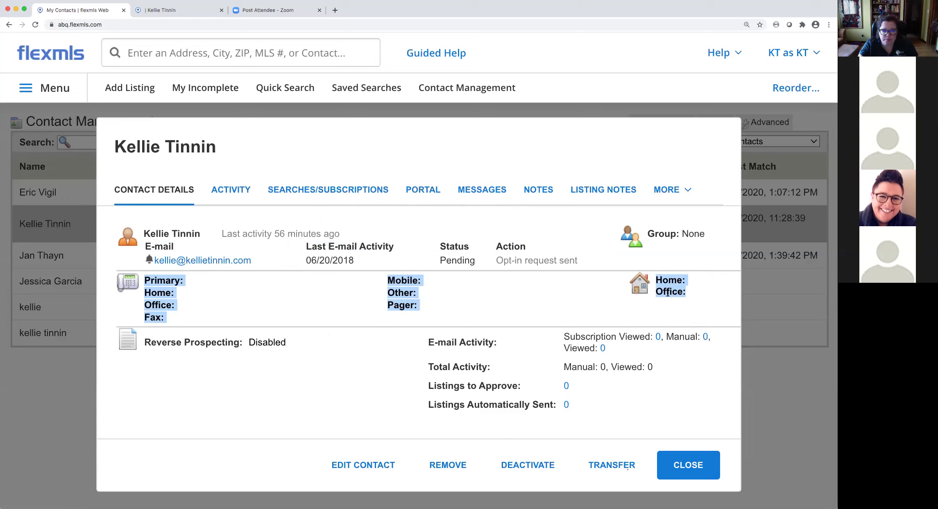
left_click_drag(441, 264, 570, 262)
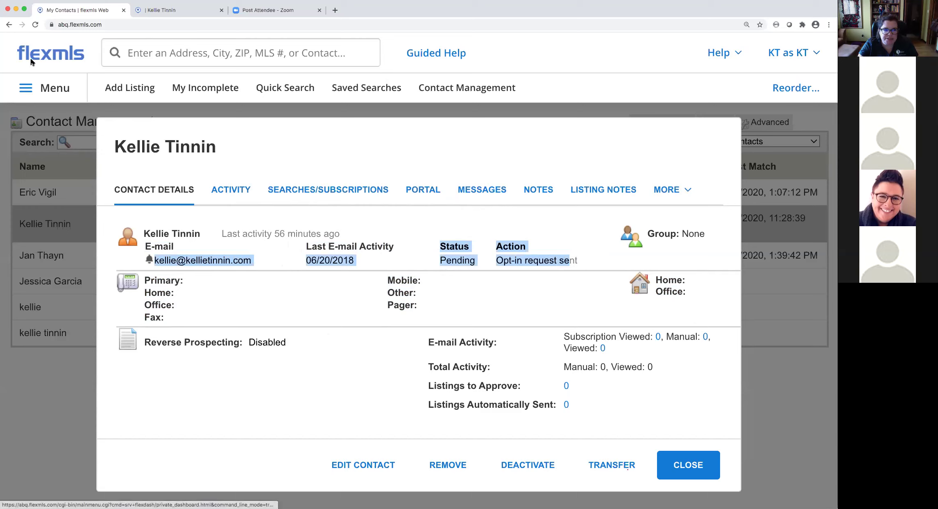
mouse_move(589, 264)
left_mouse_down()
mouse_move(476, 279)
mouse_move(435, 216)
mouse_move(565, 225)
mouse_move(584, 273)
left_mouse_up()
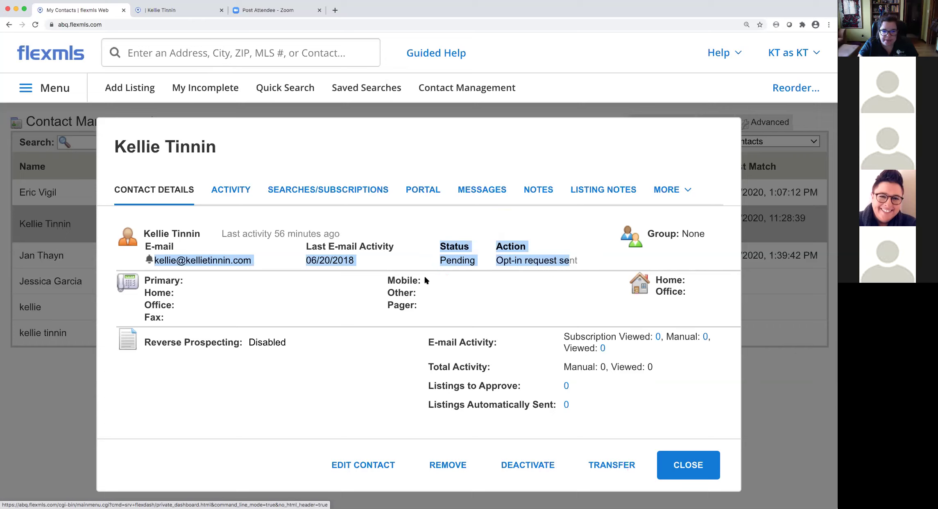
left_click(479, 285)
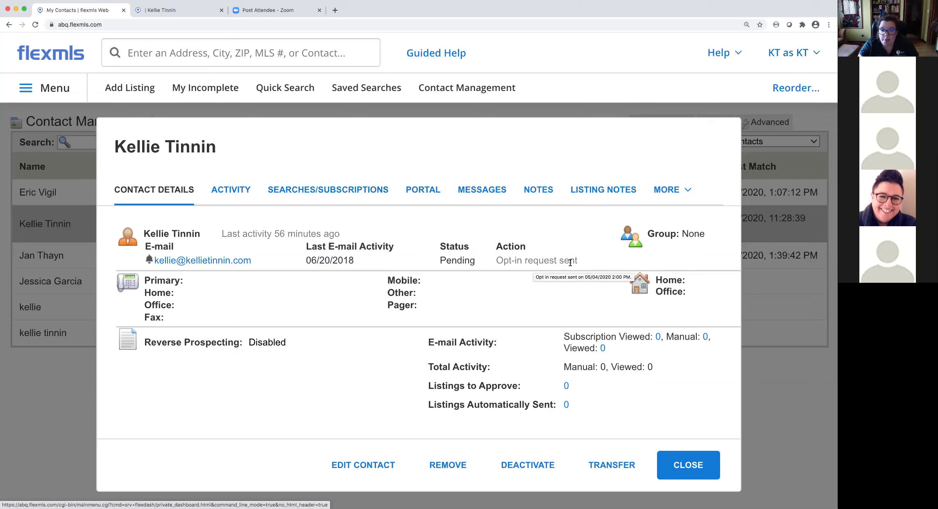
left_click_drag(577, 259, 496, 260)
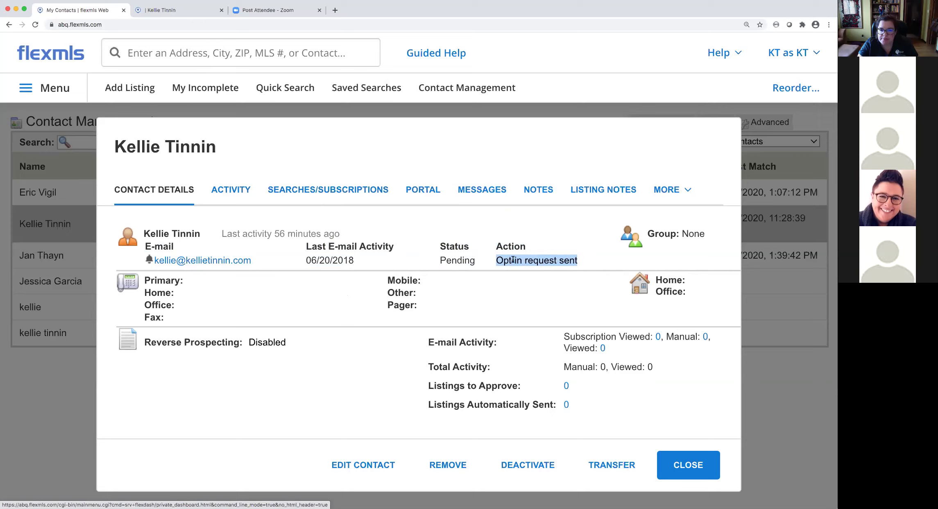
left_click(582, 258)
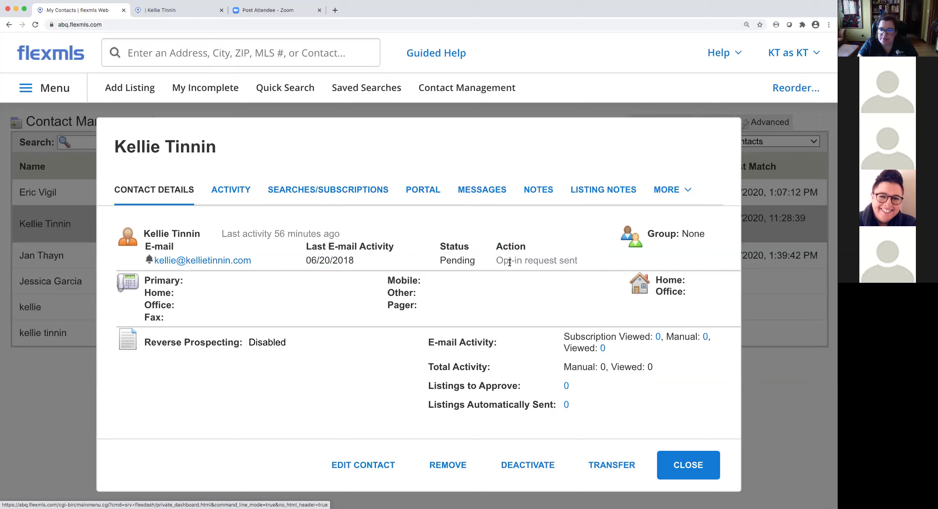
mouse_move(529, 264)
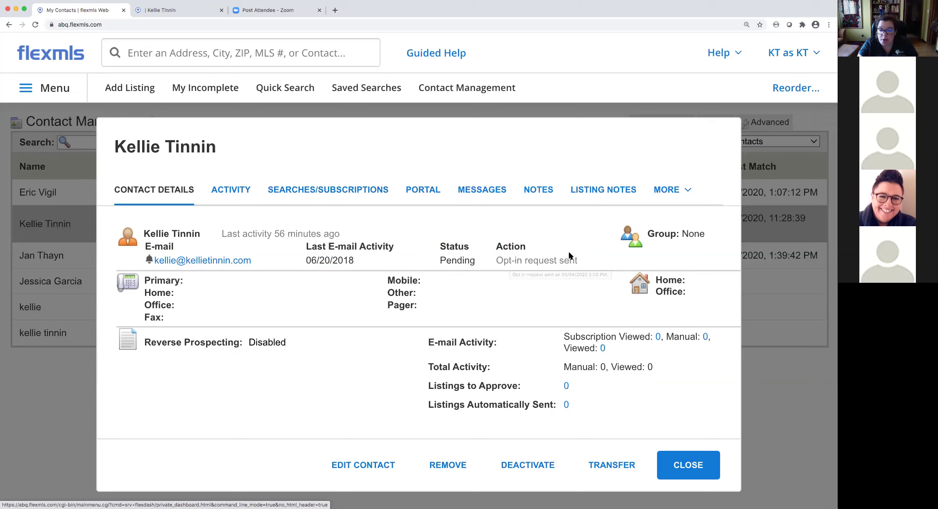
left_click_drag(569, 248, 563, 272)
left_click(562, 272)
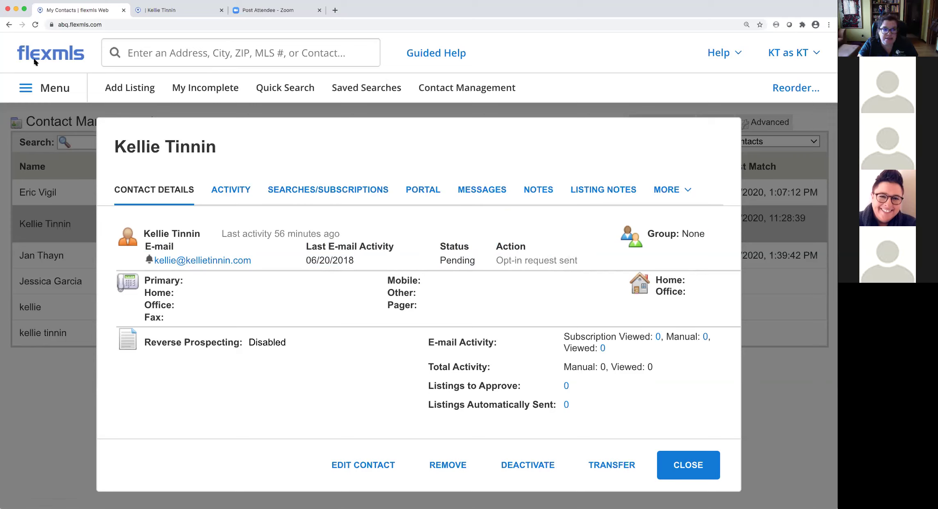
mouse_move(579, 259)
left_mouse_down()
mouse_move(575, 242)
mouse_move(574, 267)
left_mouse_up()
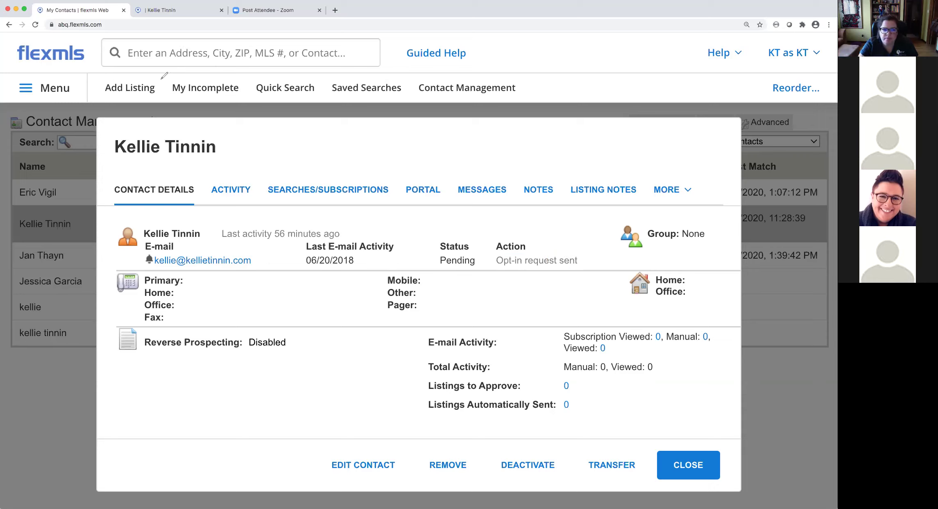
mouse_move(487, 258)
left_mouse_down()
mouse_move(426, 262)
mouse_move(455, 228)
mouse_move(484, 261)
left_mouse_up()
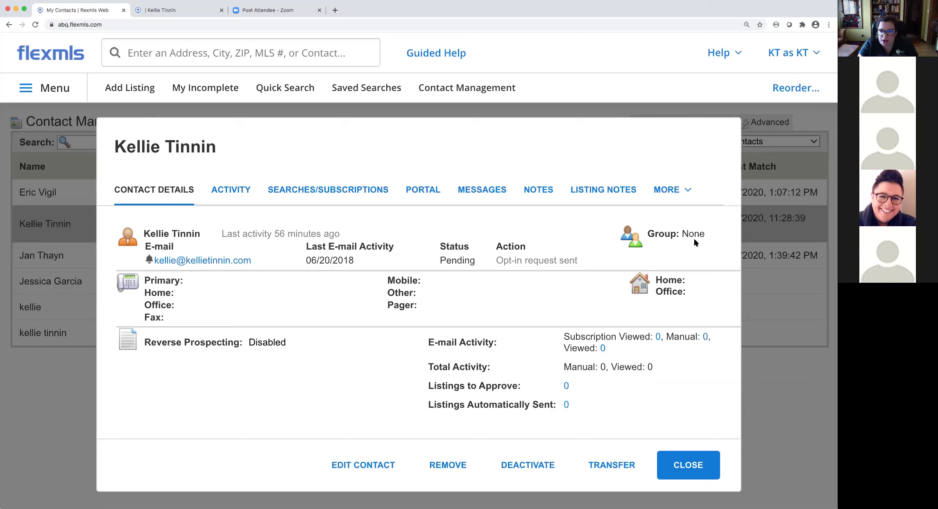
left_click_drag(669, 234, 698, 237)
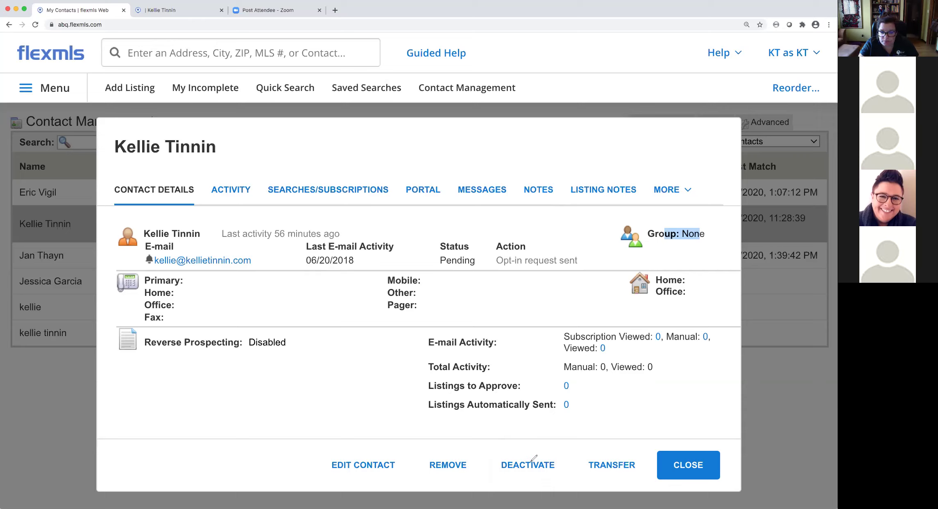
mouse_move(422, 449)
left_mouse_down()
mouse_move(540, 442)
mouse_move(567, 493)
mouse_move(404, 473)
mouse_move(466, 439)
left_mouse_up()
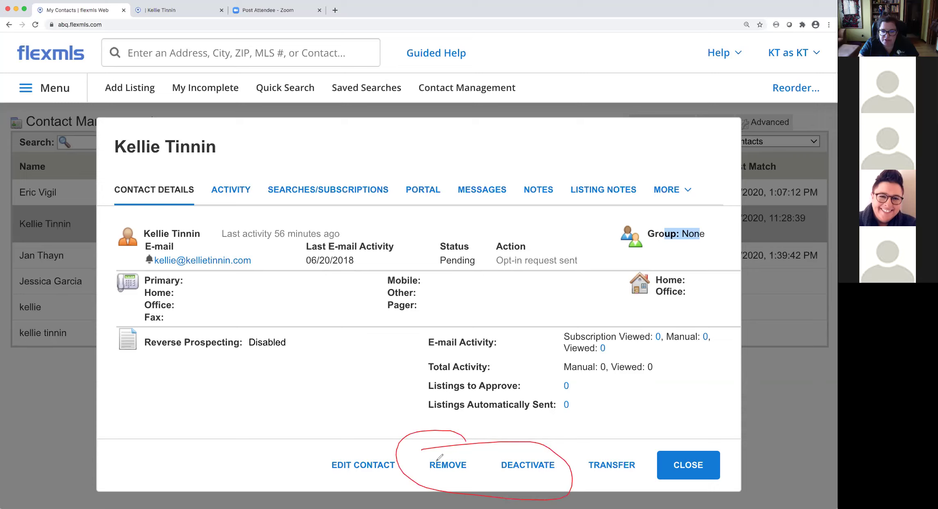
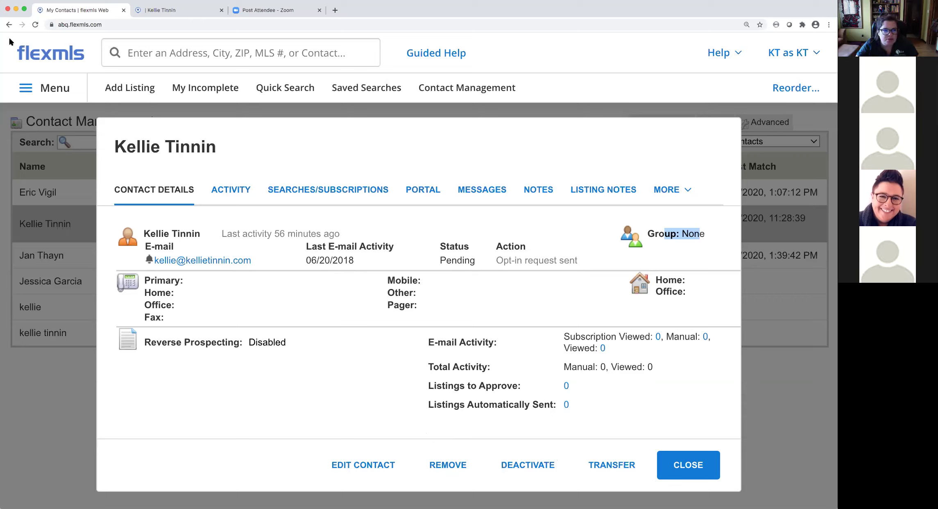
- Review the client's 30-day activity chart and listing sections, then move to her saved searches
left_click(238, 191)
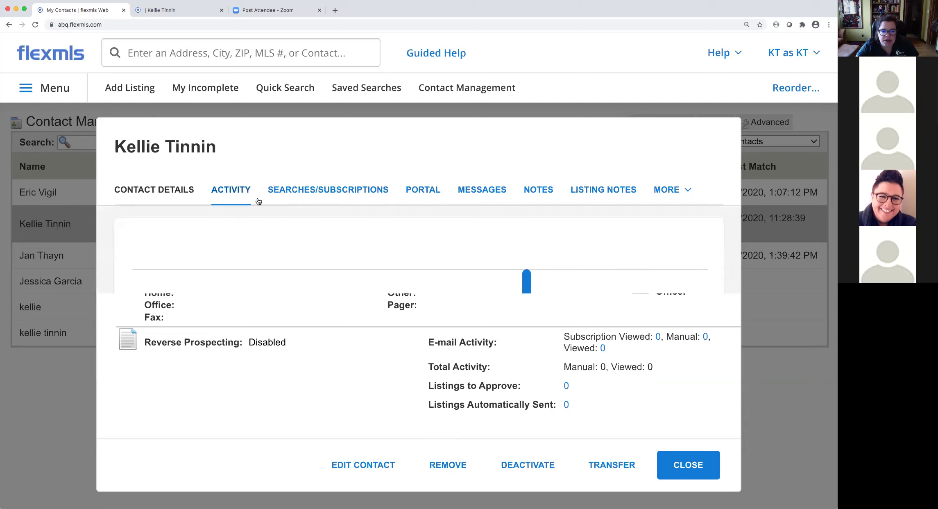
scroll(273, 318, "down", 3)
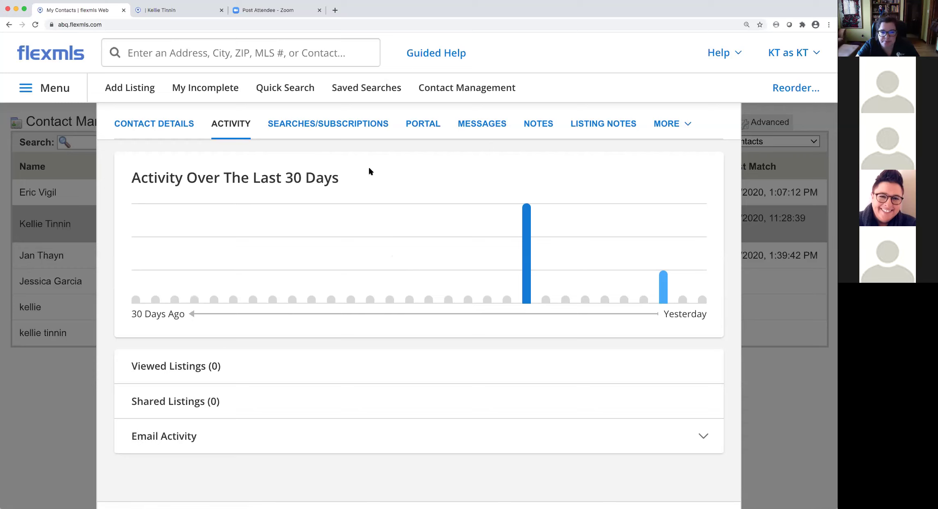
scroll(373, 190, "up", 1)
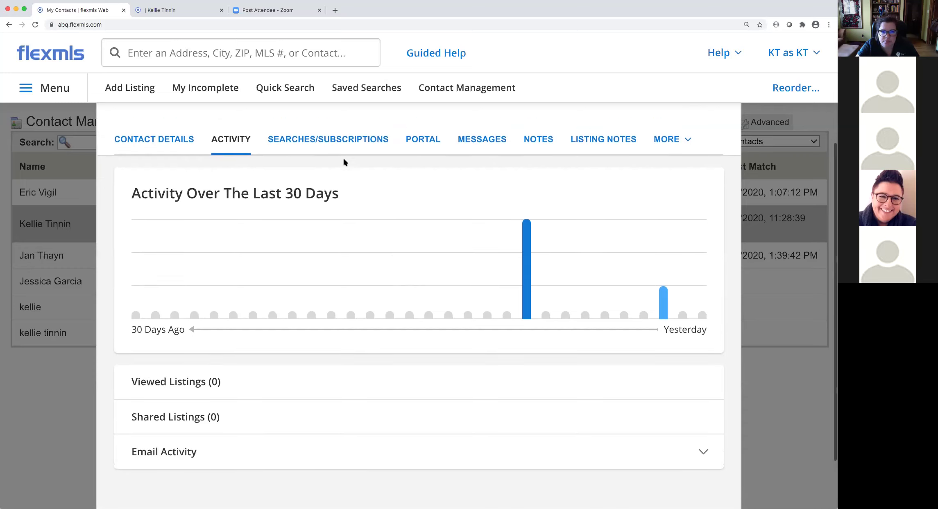
left_click(335, 142)
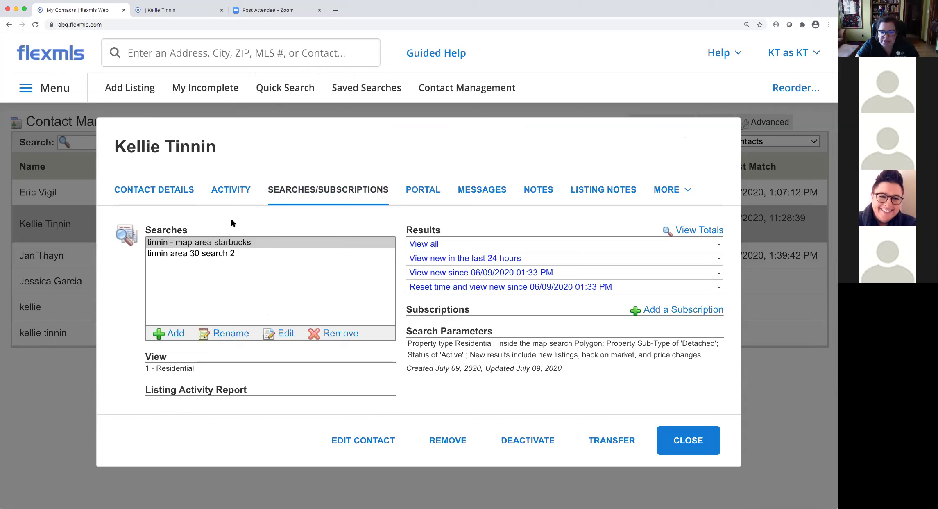
- Compare the area 30 search and the map-area Starbucks search, including subscriptions and parameters
left_click(198, 253)
left_click(220, 243)
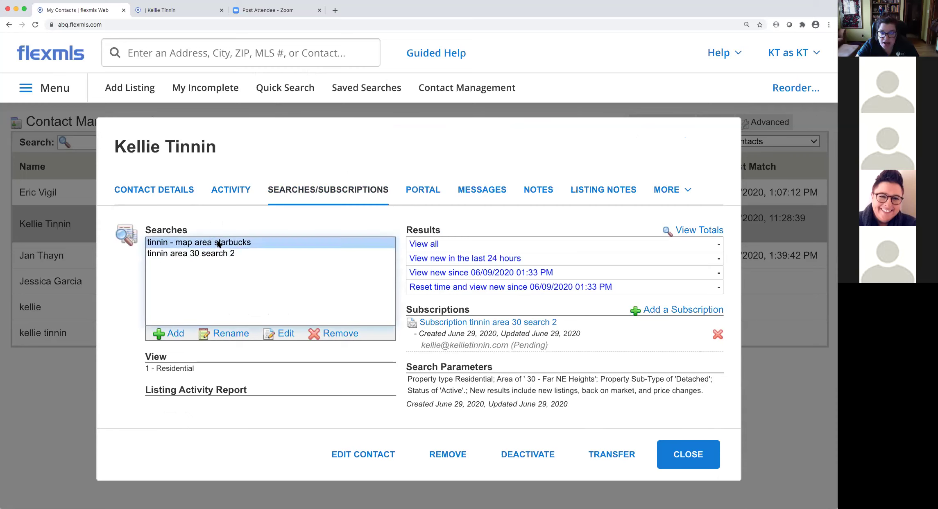
left_click(217, 254)
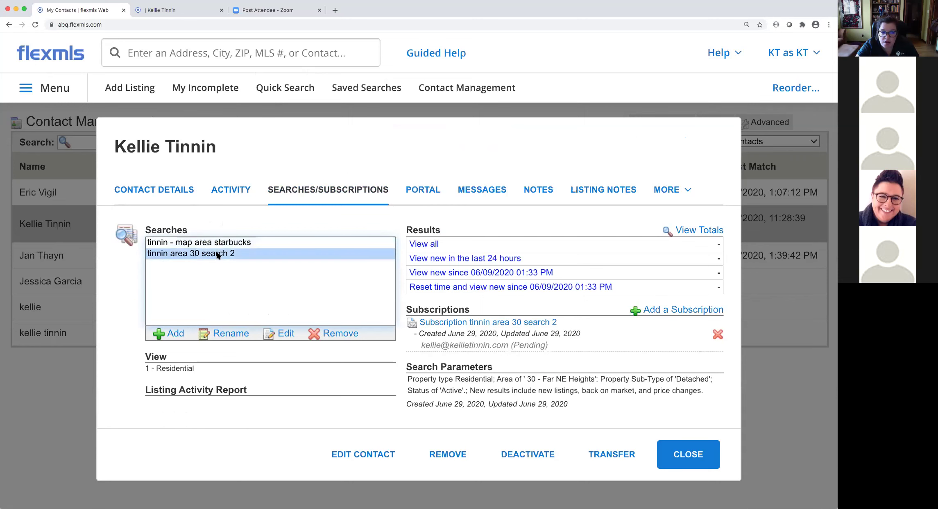
left_click(219, 244)
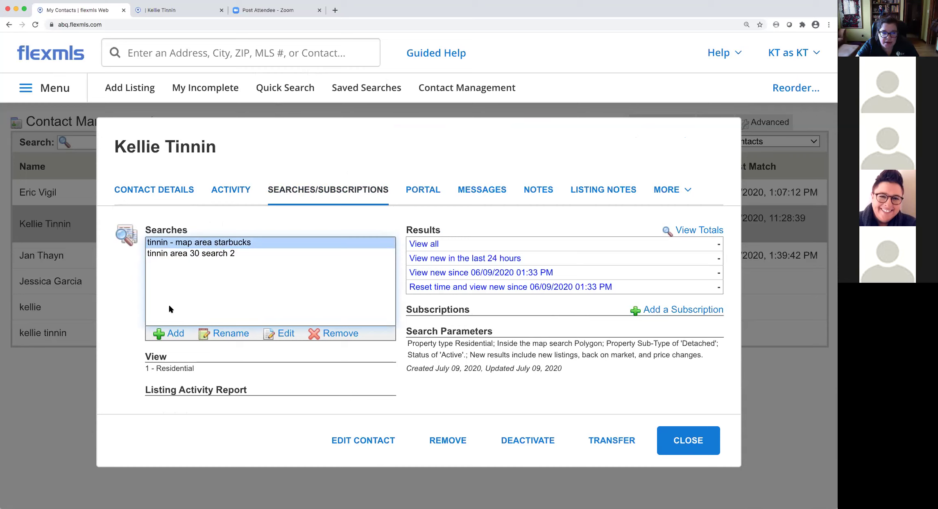
left_click(186, 254)
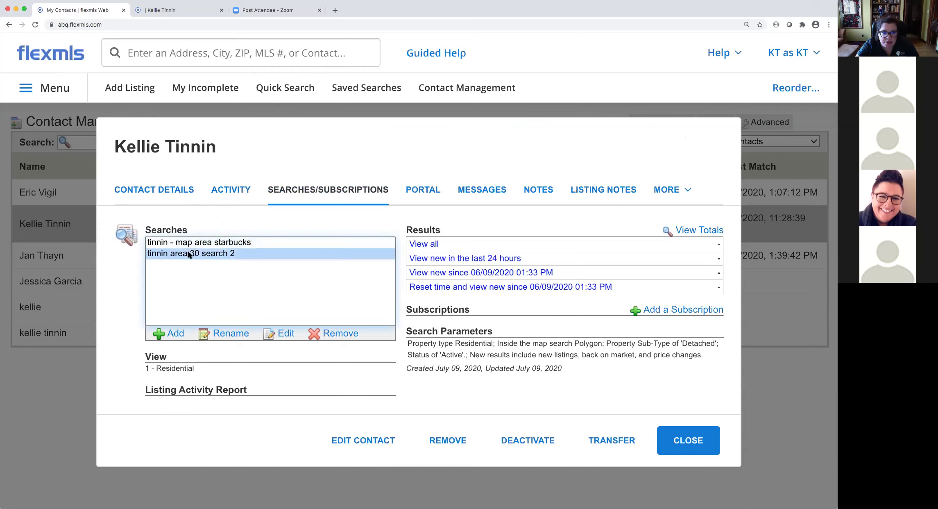
left_click(211, 244)
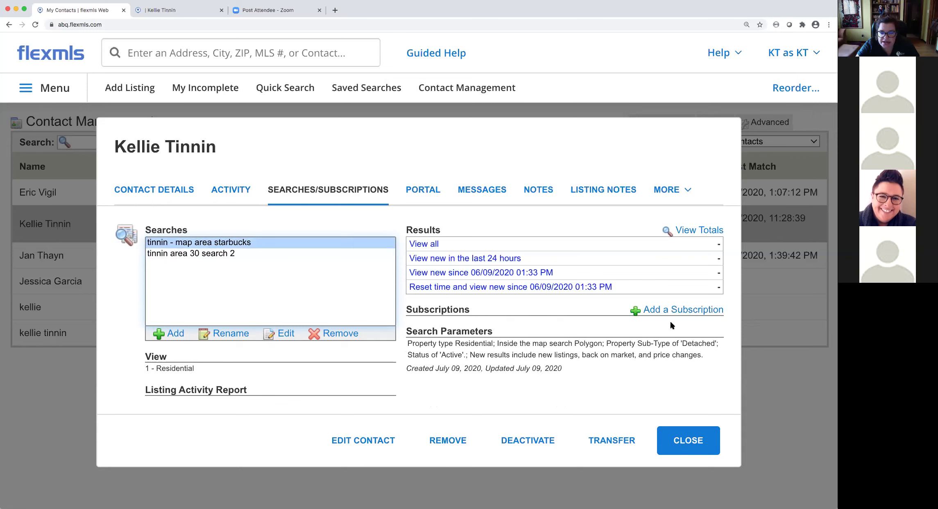
left_click(157, 254)
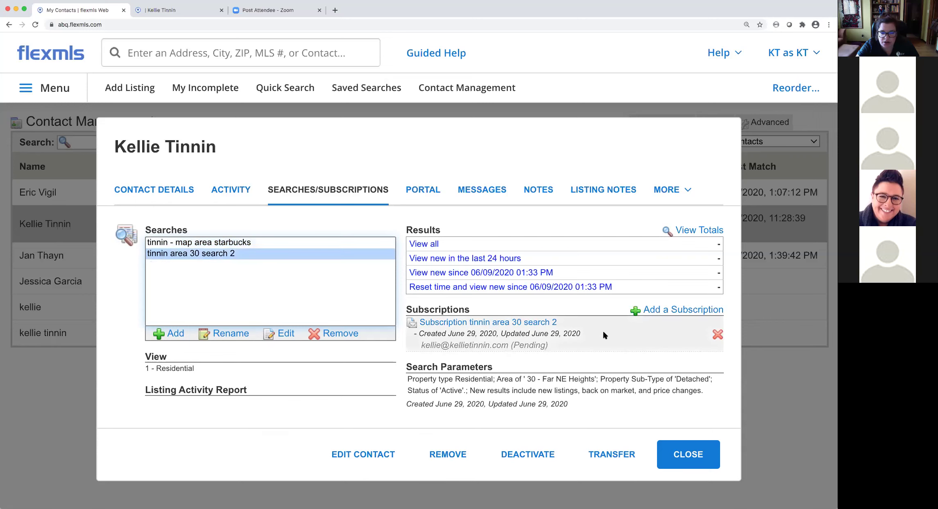
left_click(234, 244)
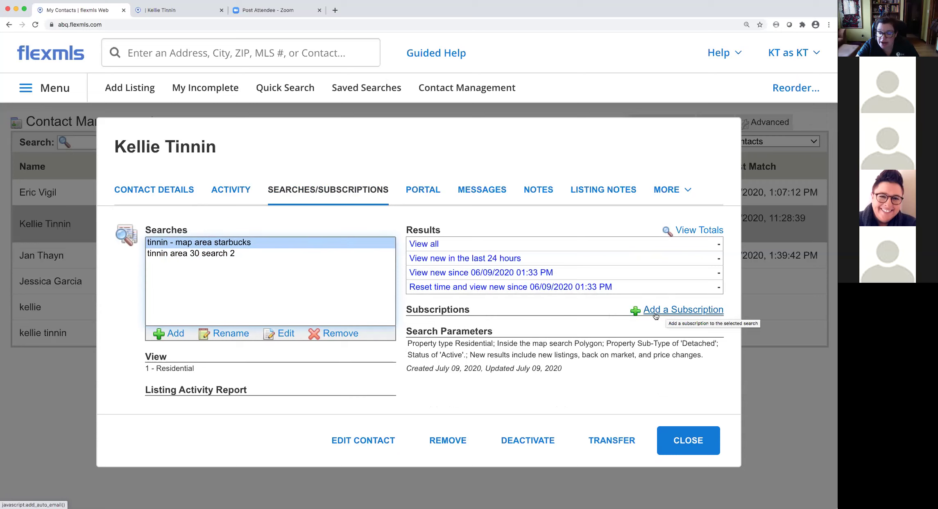
- Recheck the area 30 and Starbucks map-area searches, then view the client's Portal summary
left_click(207, 254)
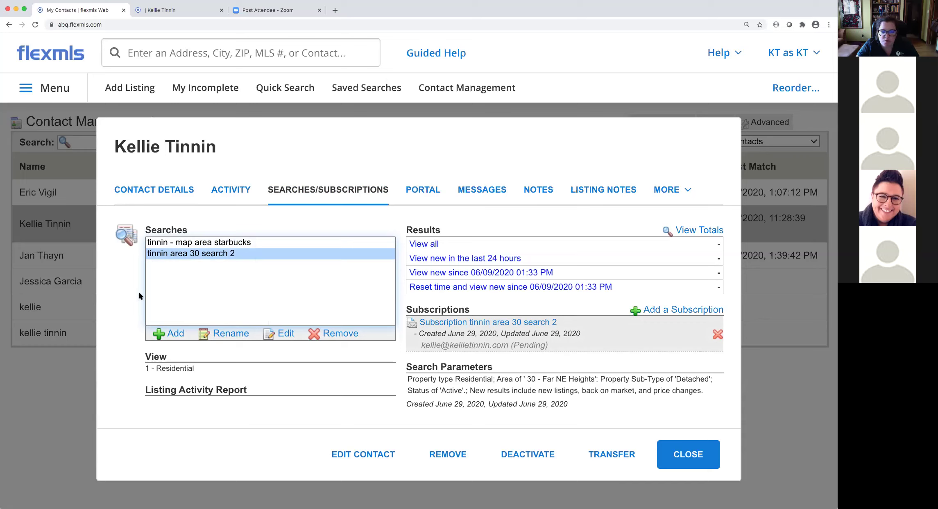
left_click(201, 242)
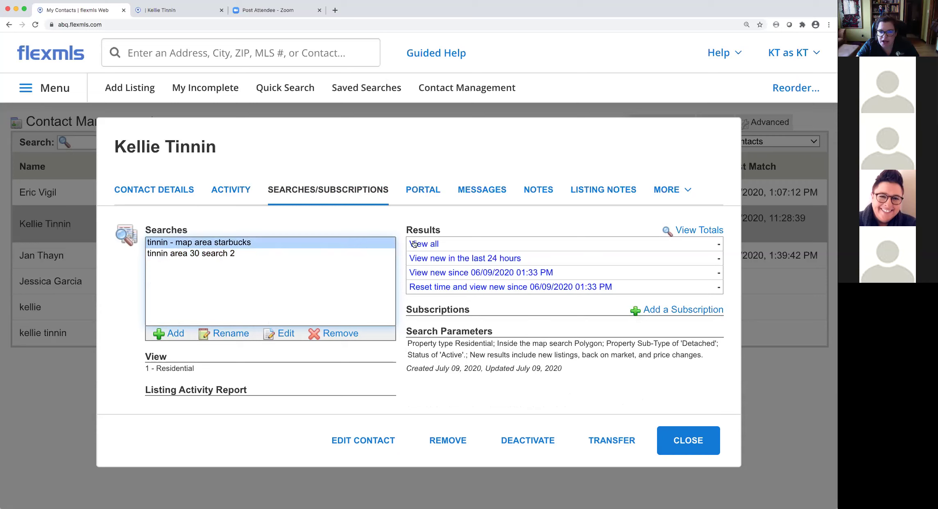
left_click(242, 253)
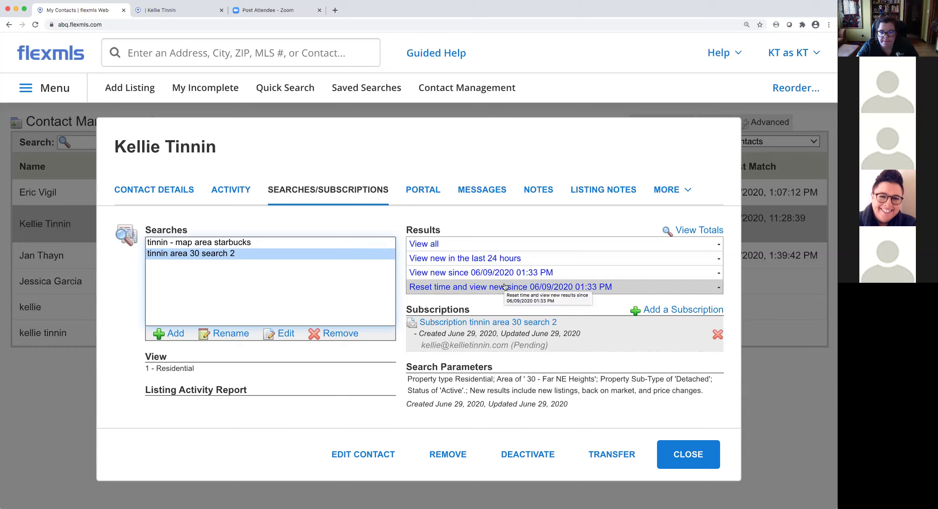
left_click(423, 193)
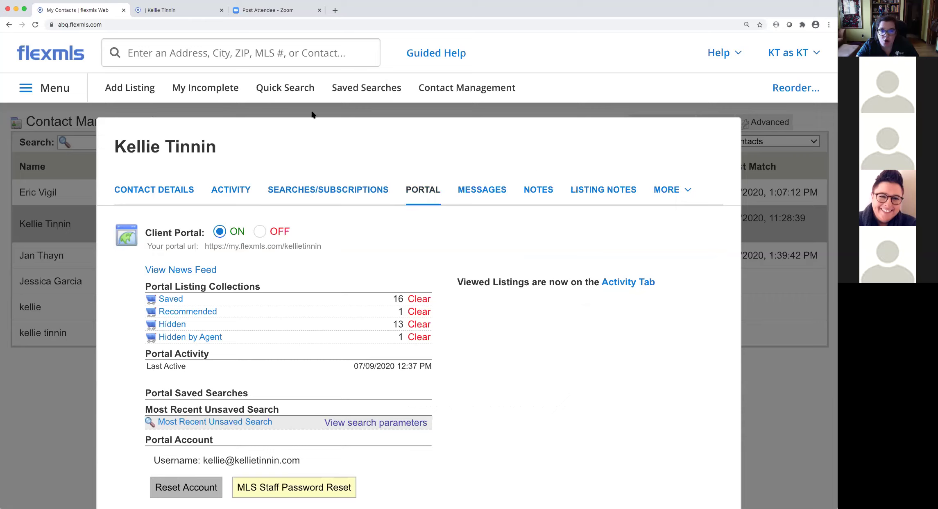
- Review the portal's saved, recommended and hidden listing collections, then close the contact record
scroll(270, 200, "down", 1)
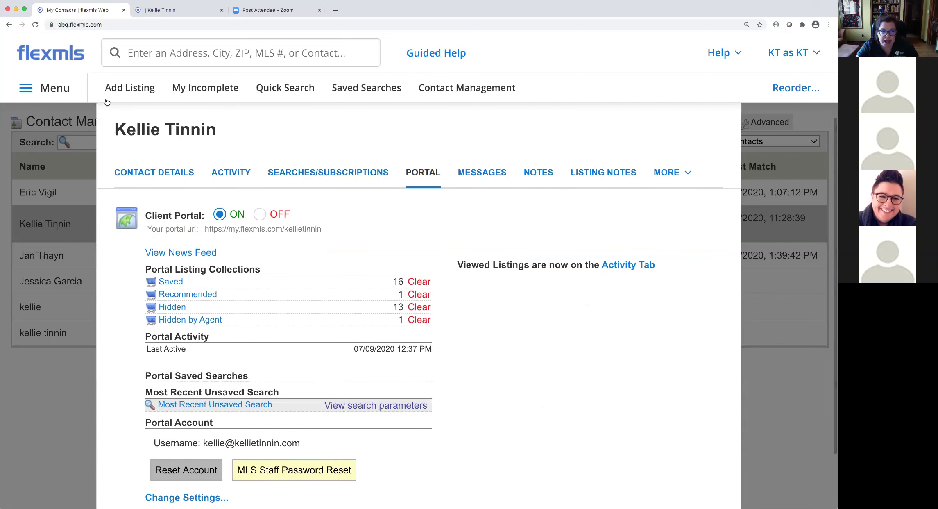
scroll(574, 394, "down", 3)
left_click(688, 502)
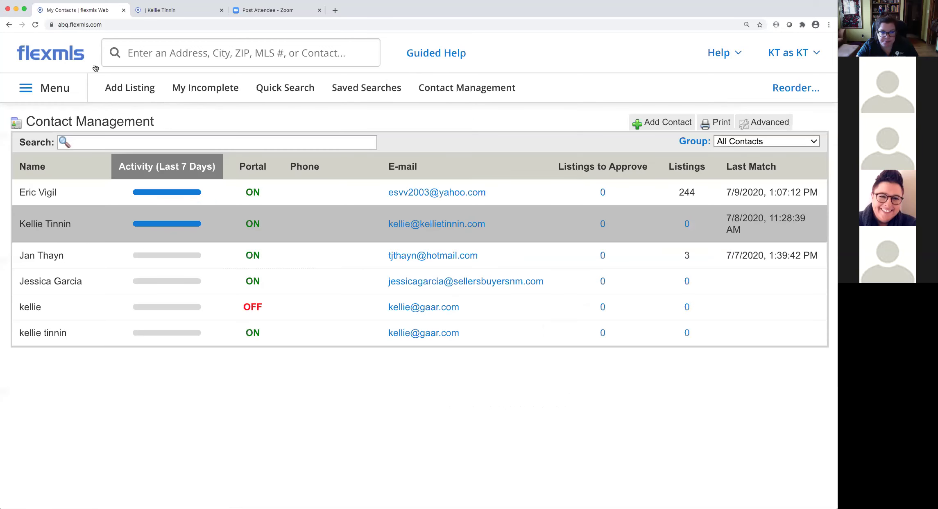
- Start a Residential quick search and try saving it for a new contact with portal options, then cancel
left_click(274, 88)
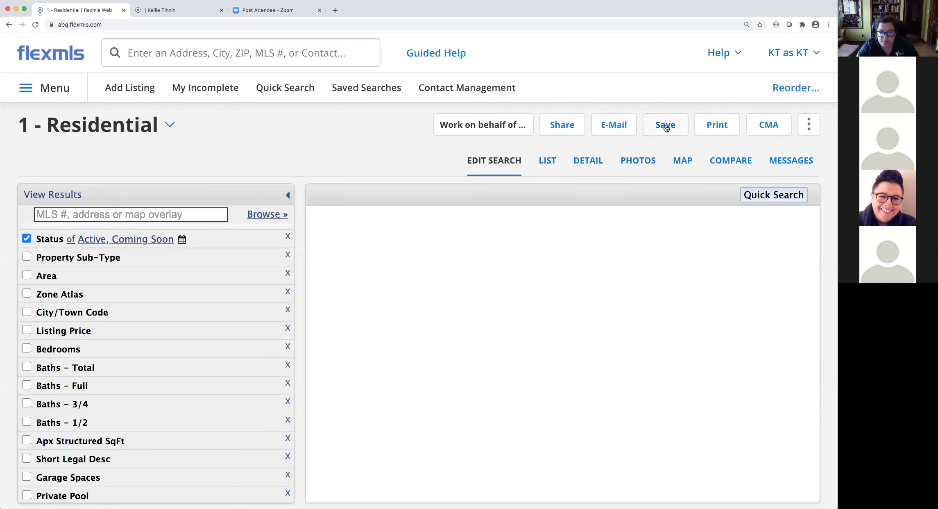
left_click(666, 127)
left_click(495, 171)
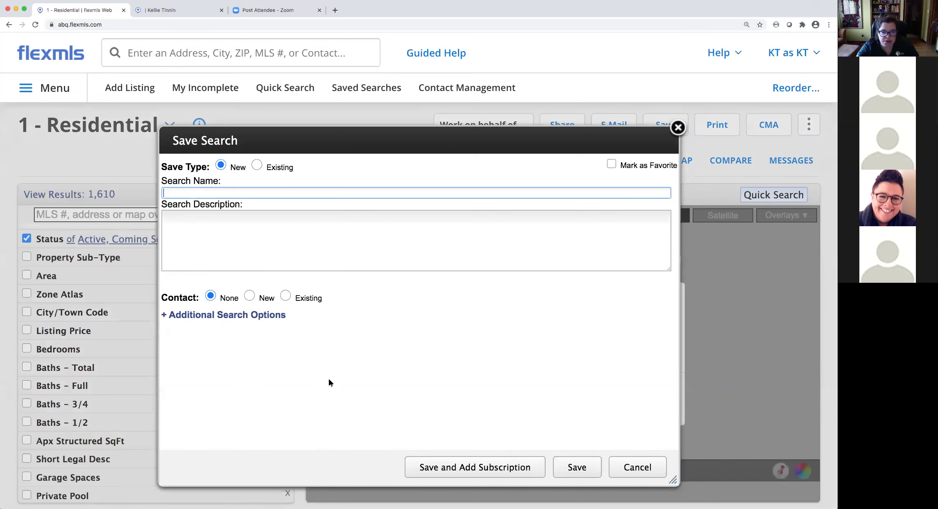
left_click(249, 295)
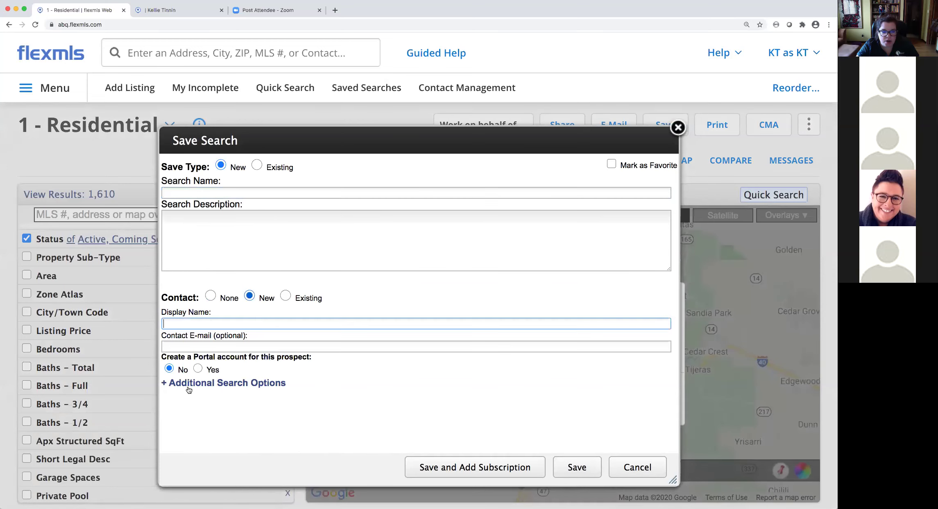
left_click_drag(312, 358, 161, 358)
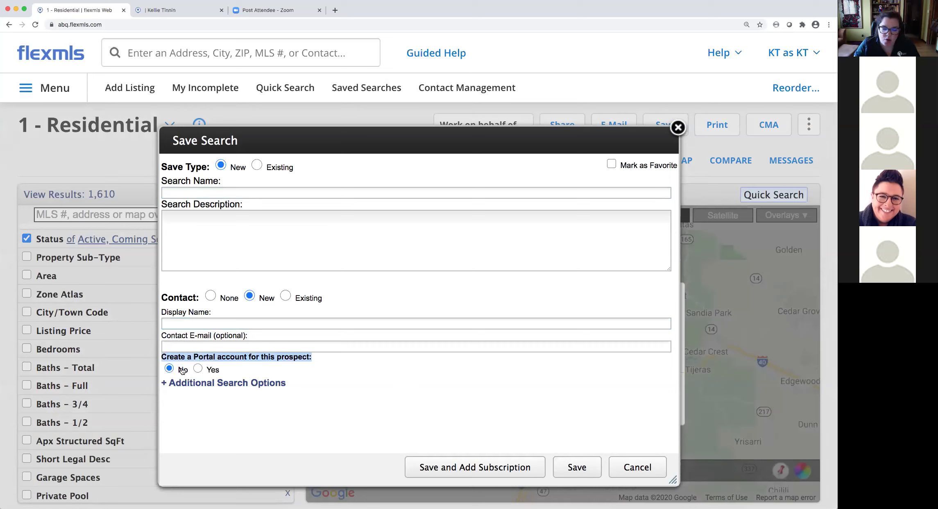
left_click(199, 368)
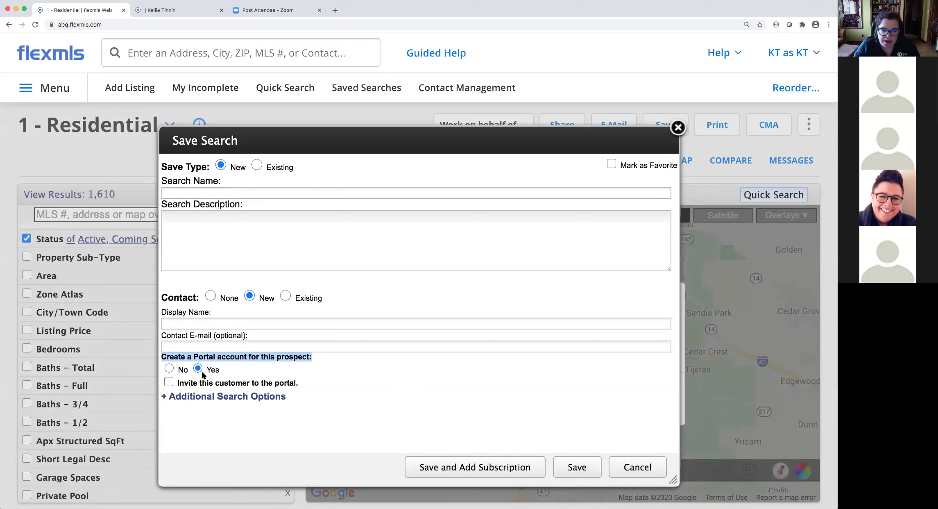
left_click(168, 382)
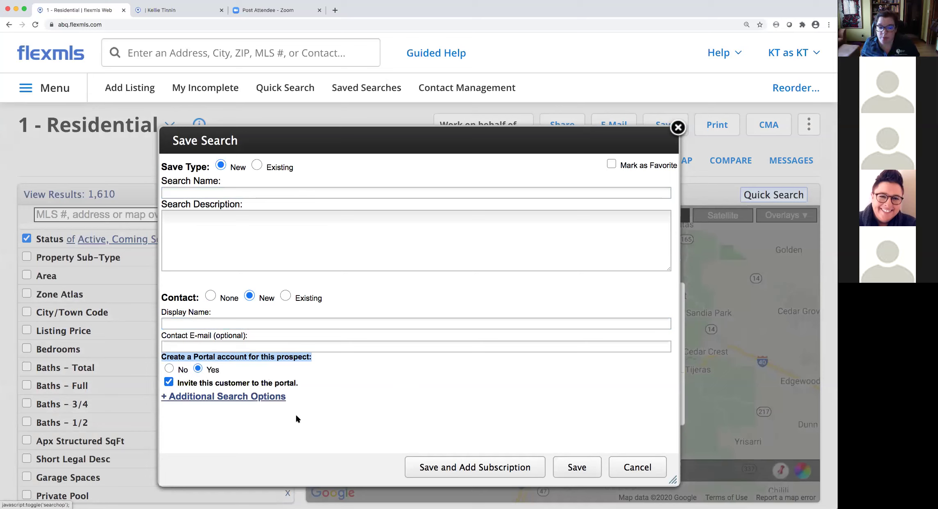
left_click(168, 369)
left_click(638, 468)
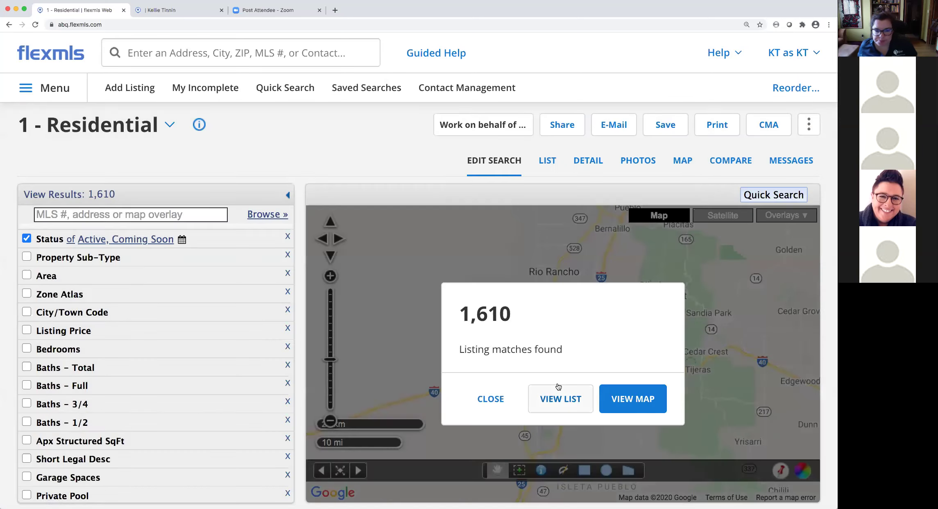
- Close the '1,610 Listing matches found' popup to reveal the Albuquerque search map
left_click(494, 396)
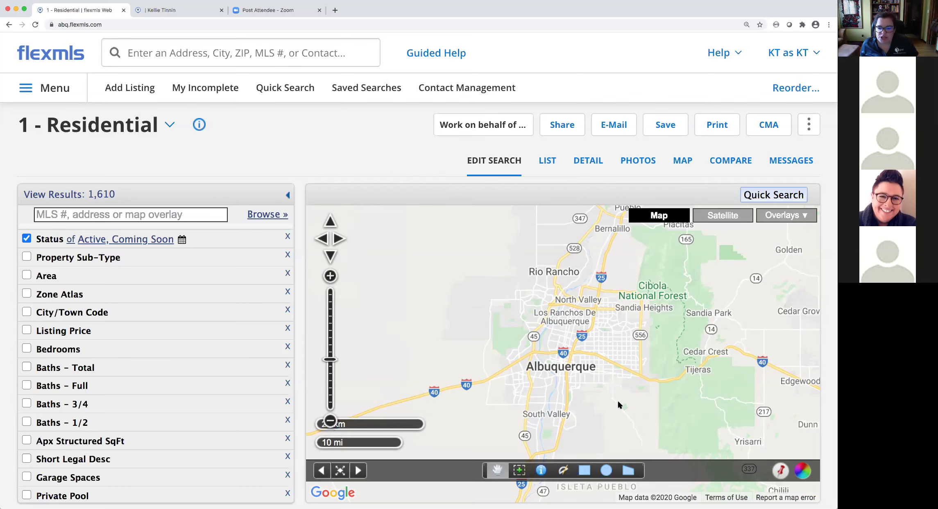
- Go to Contact Management via the navigation menu and open the client's contact record
left_click(37, 91)
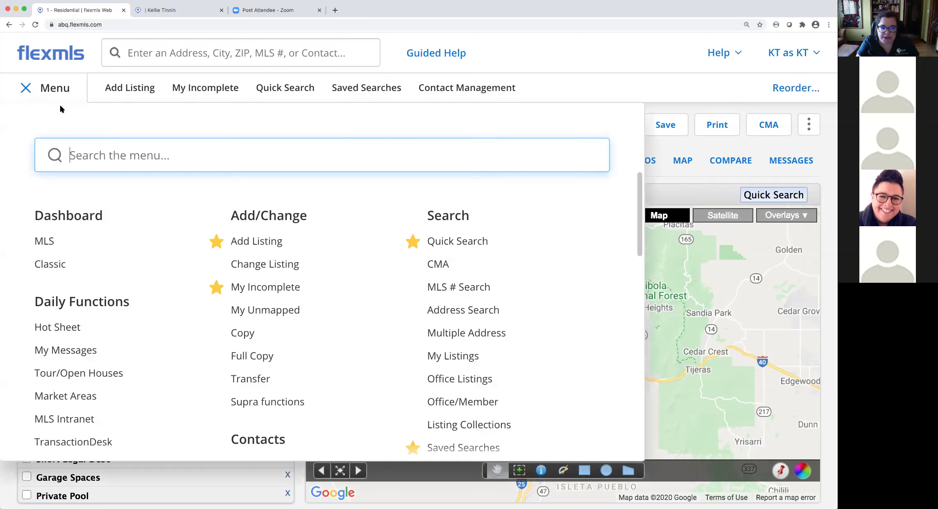
type("cont")
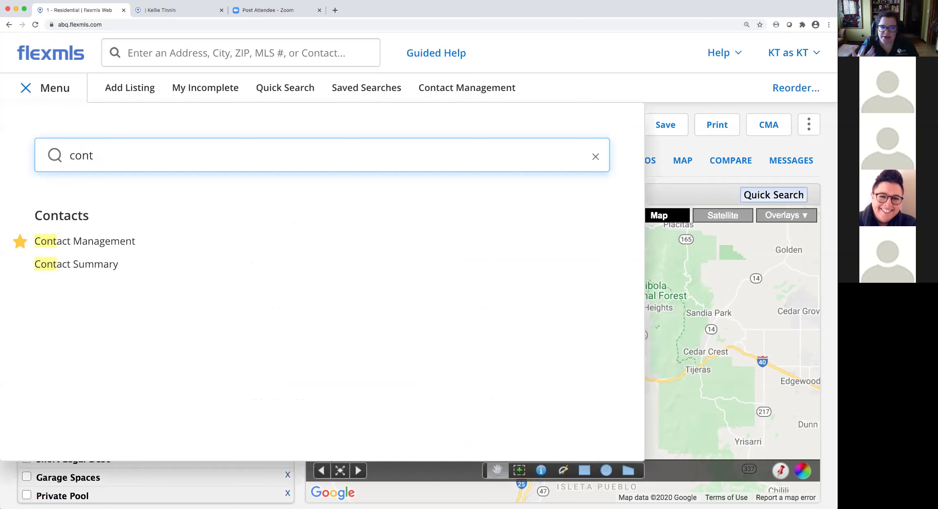
left_click(84, 243)
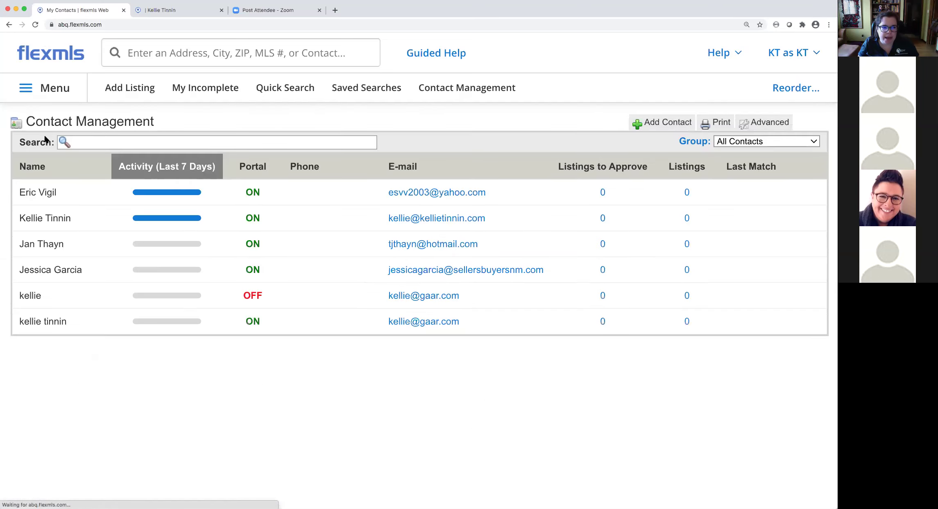
left_click(26, 87)
type("cont")
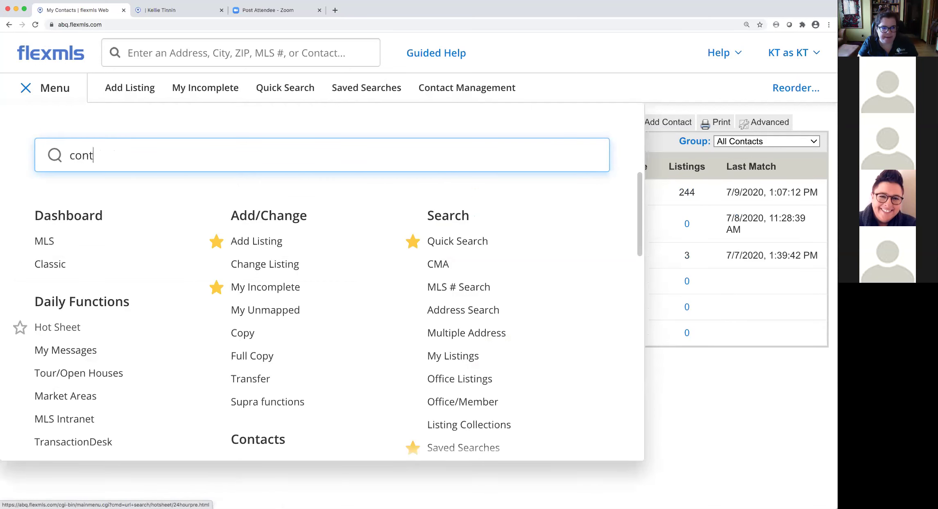
left_click(678, 456)
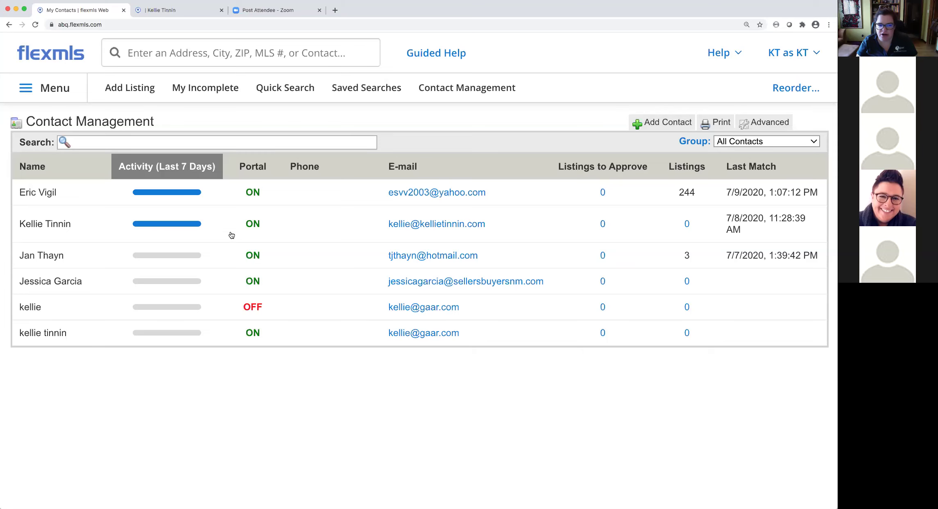
left_click(243, 236)
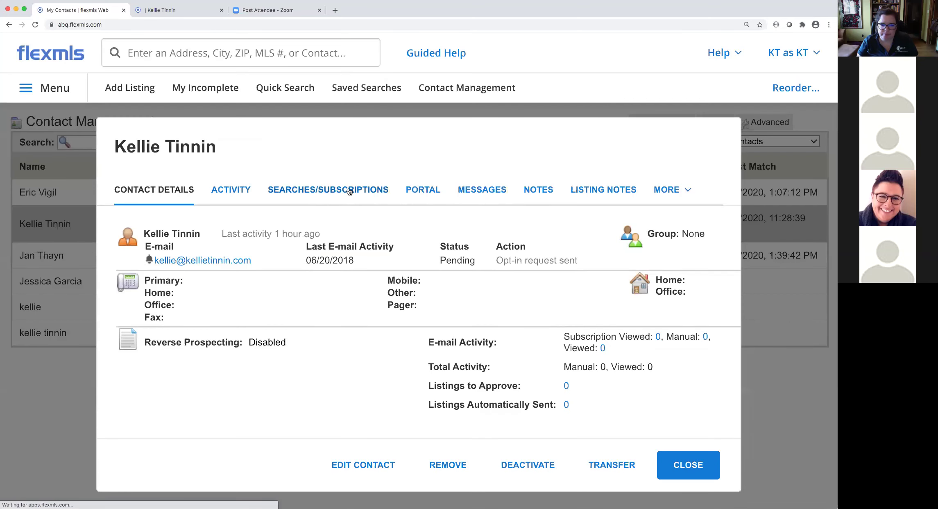
- Show the client's Portal tab and select her portal web address
left_click(344, 191)
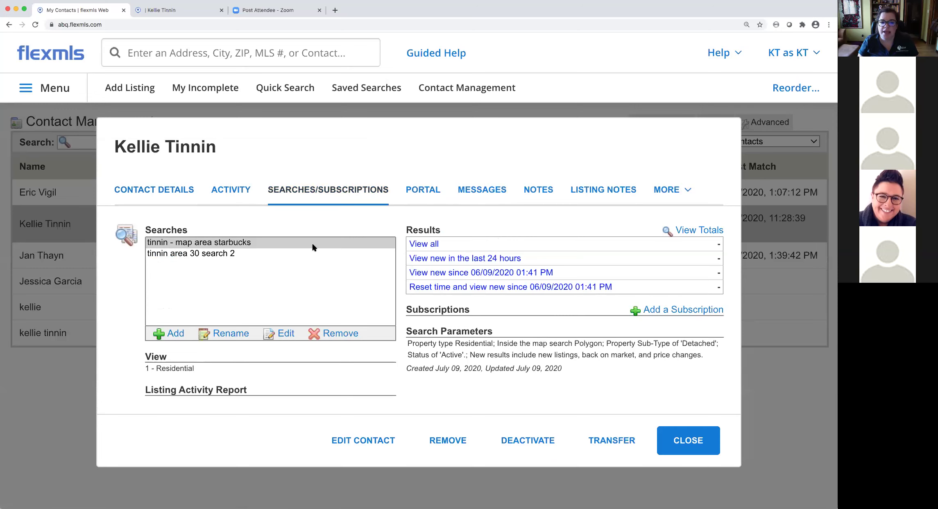
left_click(410, 195)
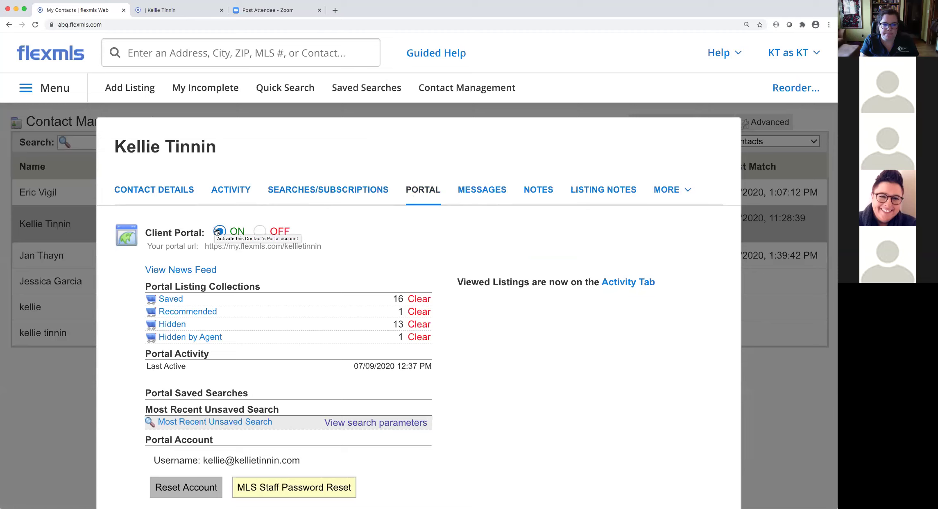
scroll(218, 233, "down", 1)
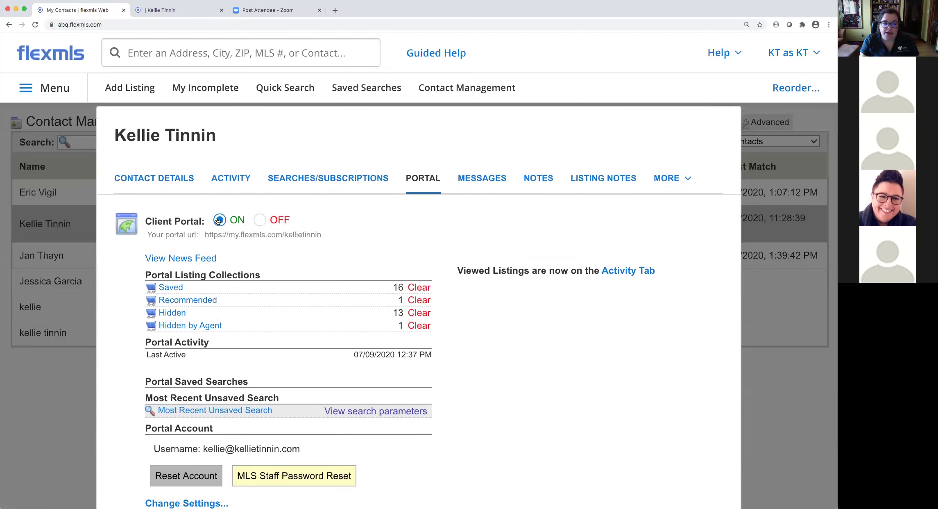
left_click_drag(342, 235, 204, 235)
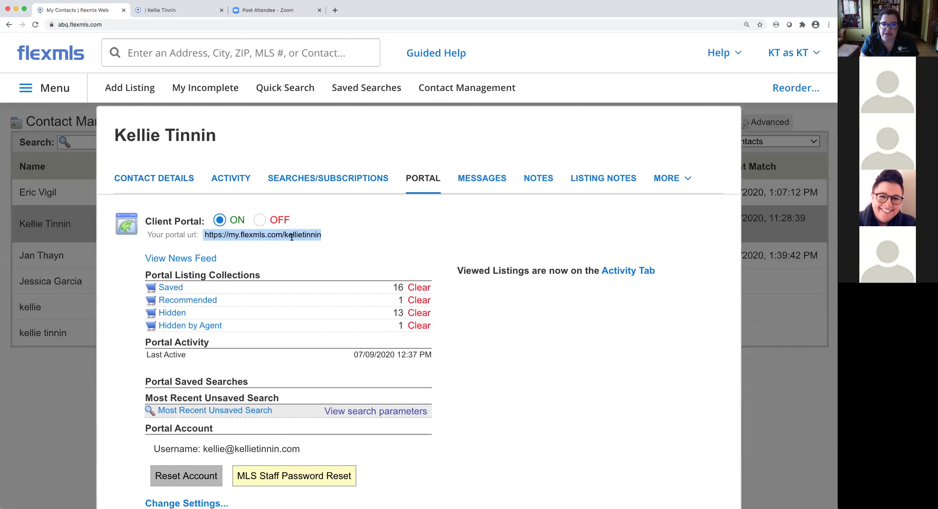
- Copy the portal URL, switch to the client portal tab and go to its Home page
right_click(250, 235)
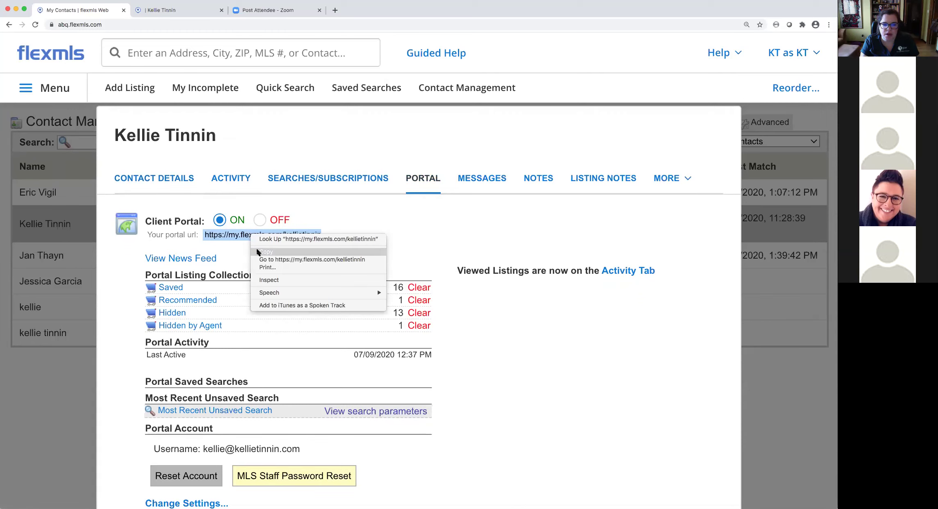
left_click(258, 252)
left_click(196, 10)
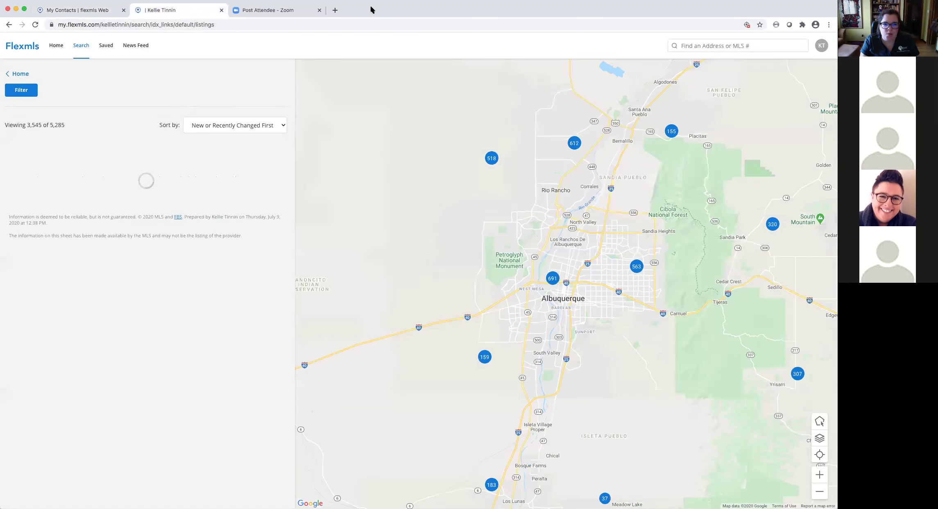
left_click(299, 22)
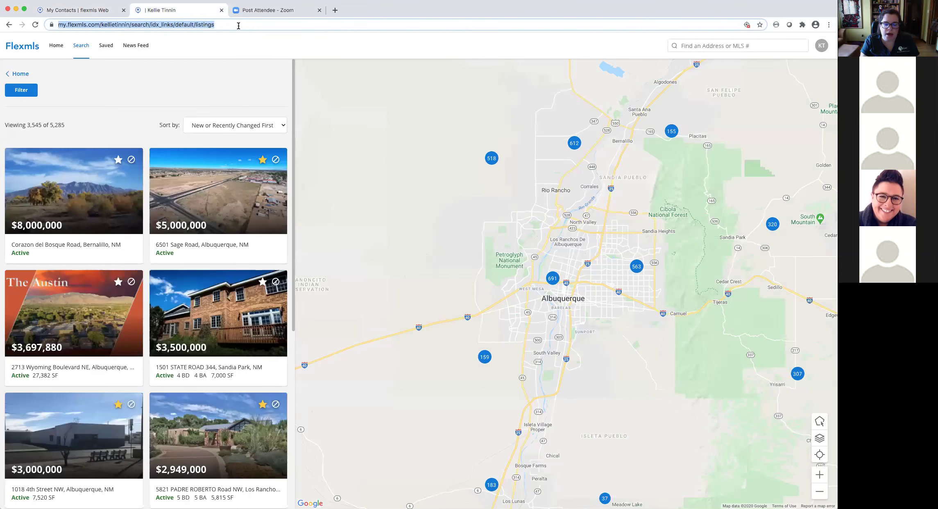
left_click(326, 43)
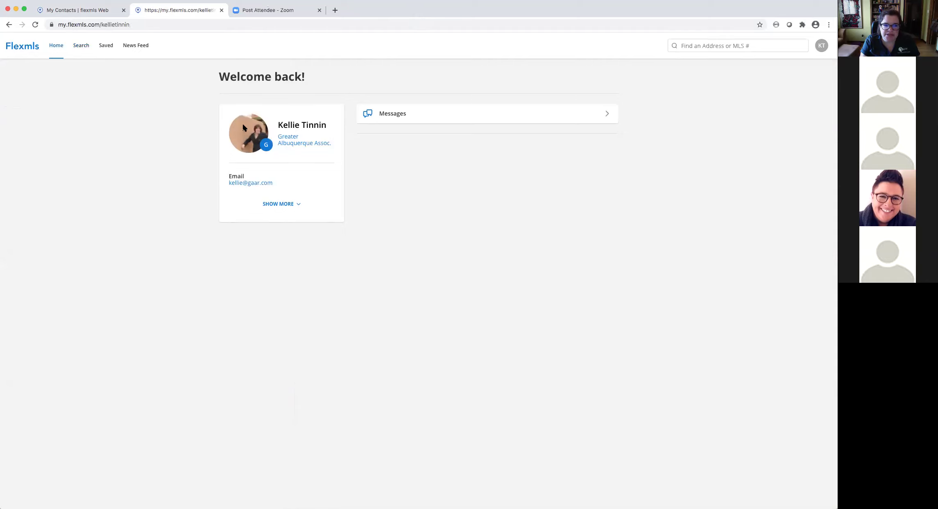
- Show the agent's office address, confirm Messages is empty by discarding a new draft, then open Search
left_click(264, 204)
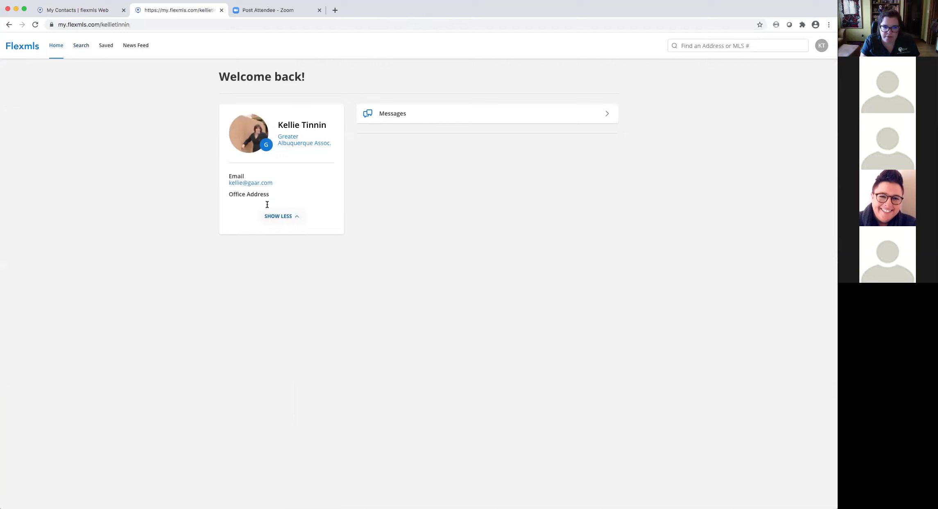
left_click(445, 112)
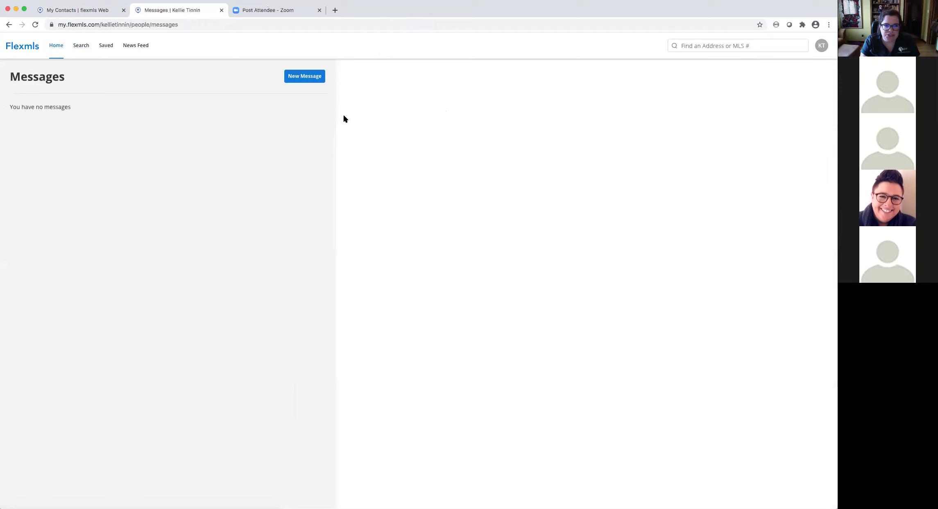
left_click(304, 80)
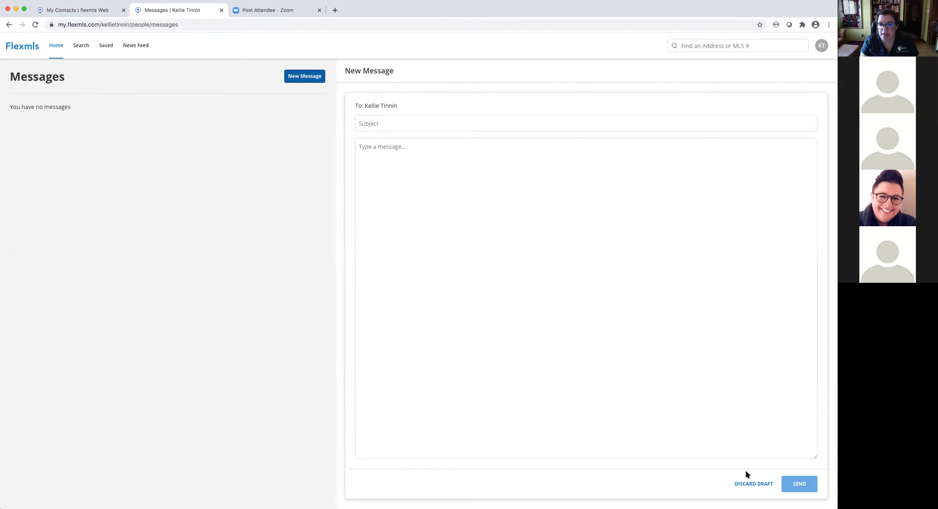
left_click(752, 482)
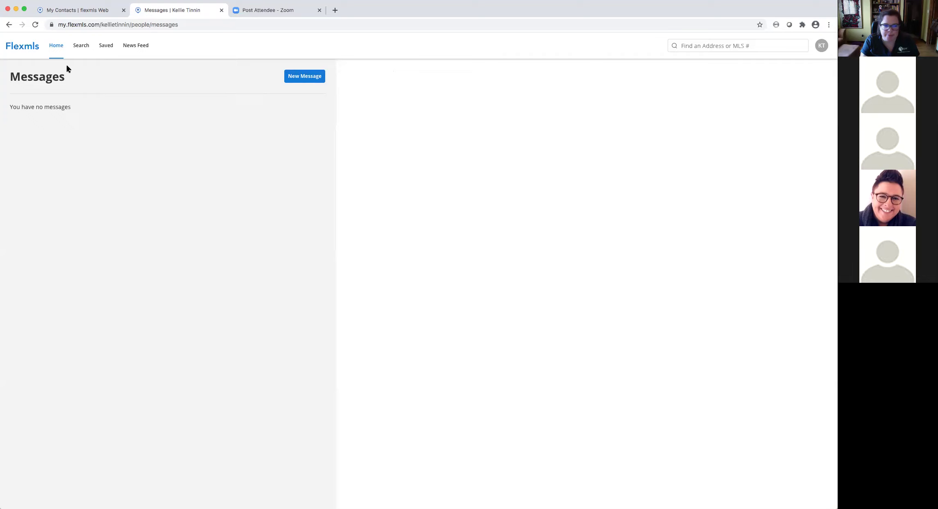
left_click(82, 48)
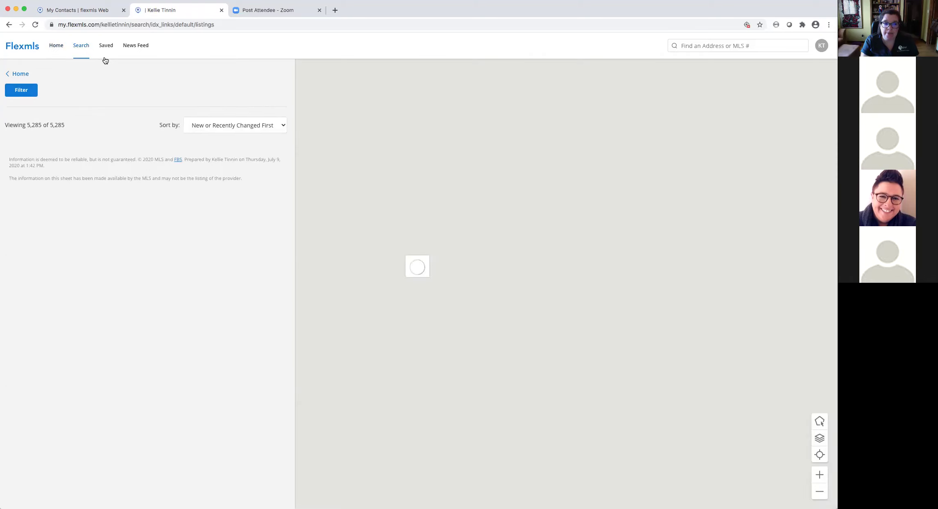
- Enter 87111 in the address/MLS search box, then clear it again
left_click(695, 46)
type("87111")
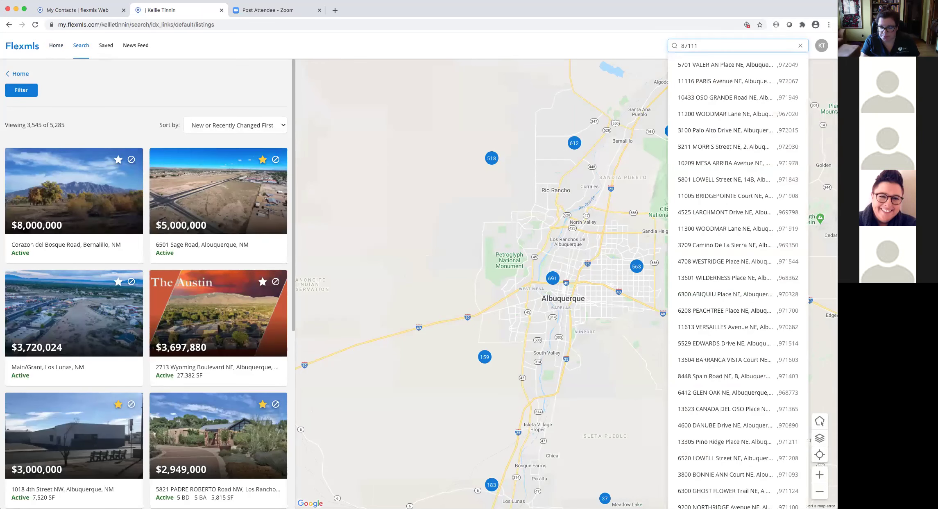
left_click(712, 47)
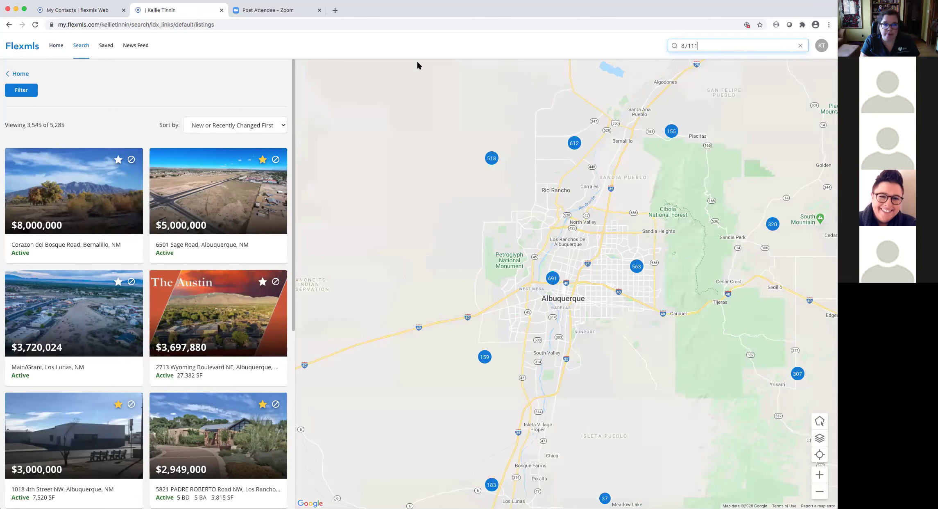
left_click(710, 47)
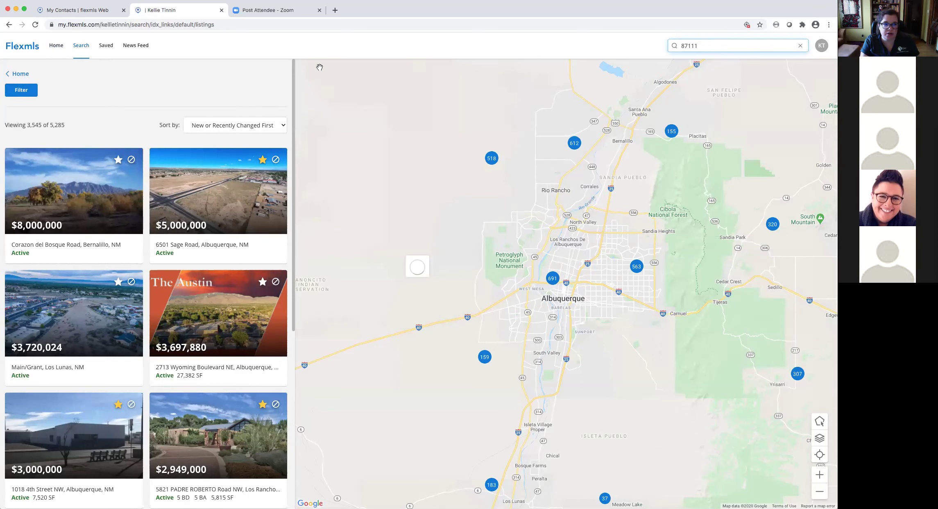
key("Escape")
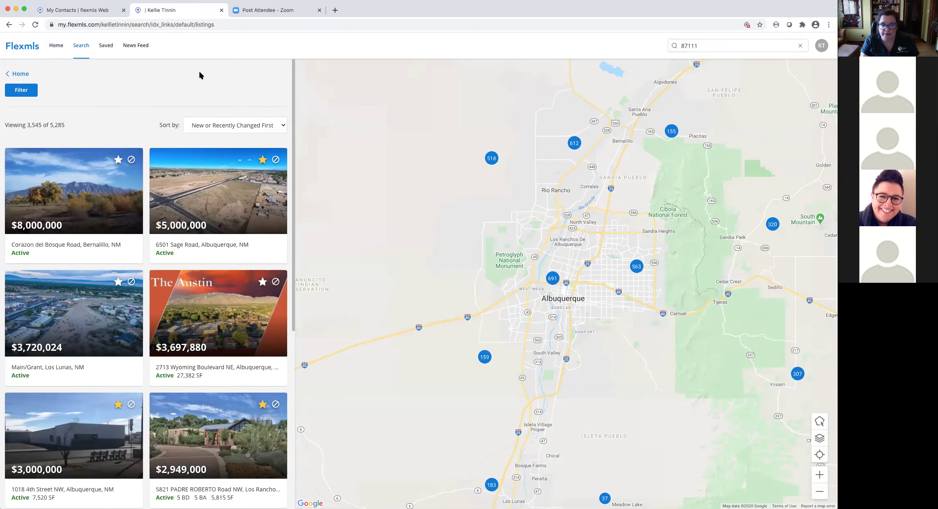
left_click_drag(698, 46, 656, 49)
key("BackSpace")
- Filter listings to zip code 87111 with at least 3 bedrooms and view the results
left_click(35, 89)
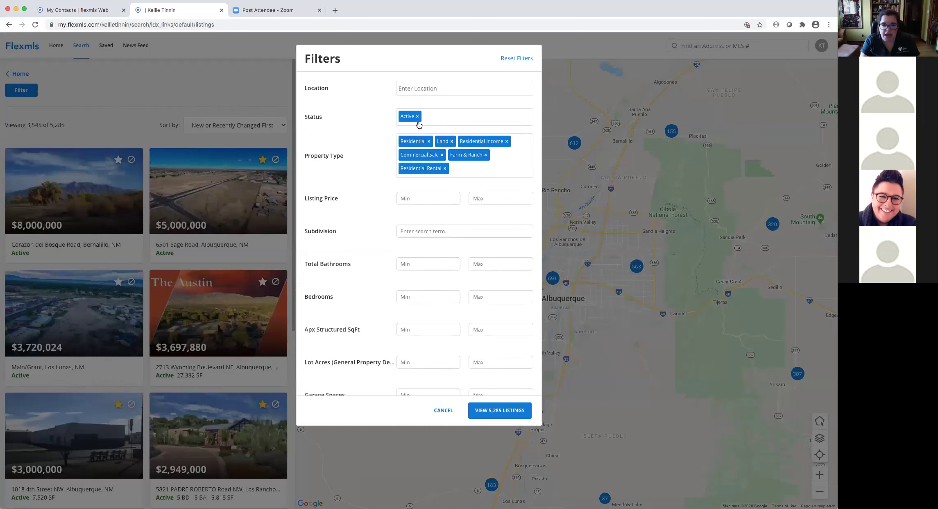
left_click(417, 88)
type("87111")
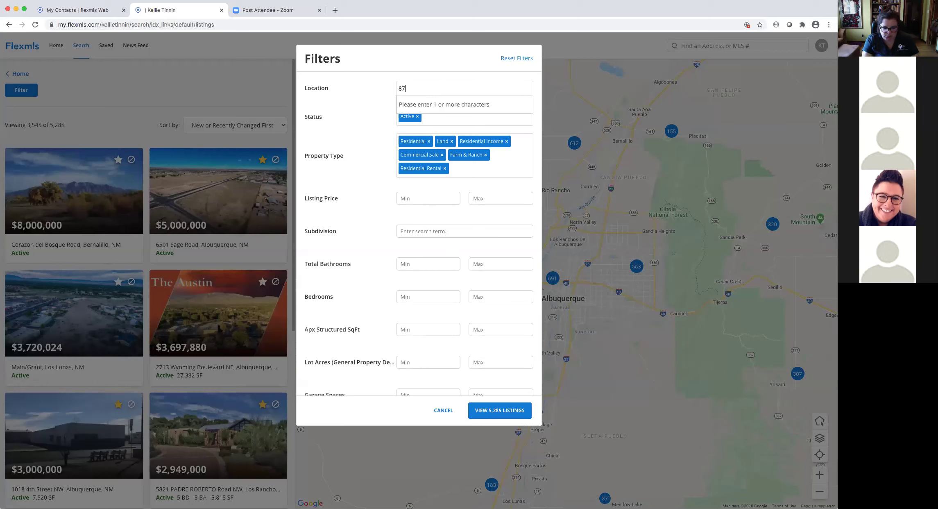
left_click(413, 102)
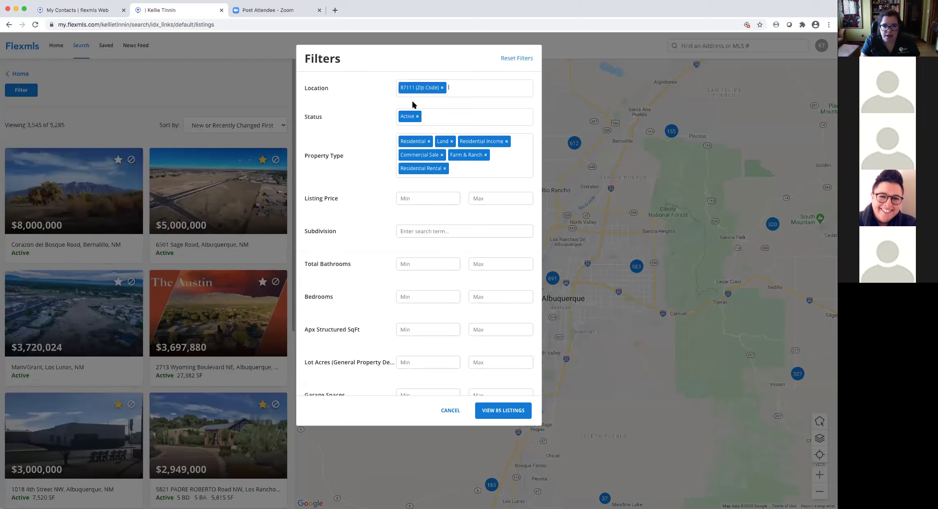
left_click(418, 293)
type("3")
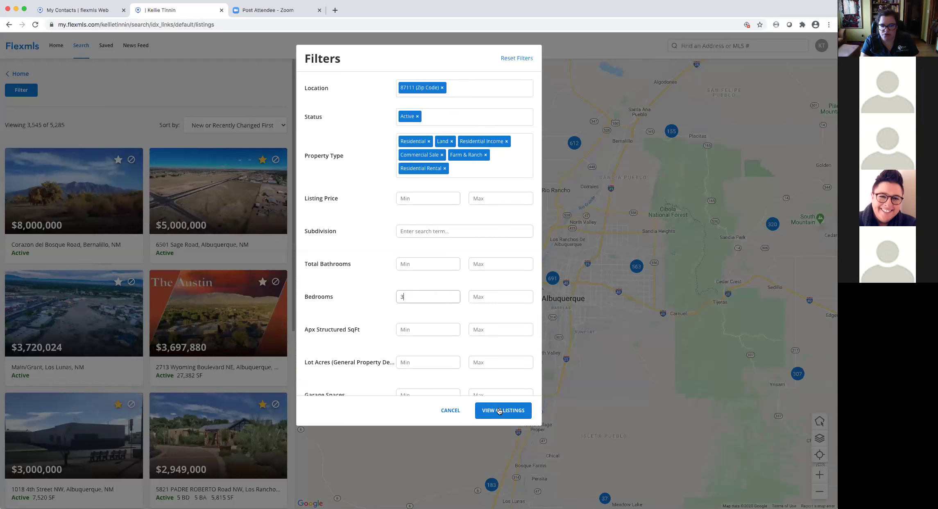
left_click(499, 411)
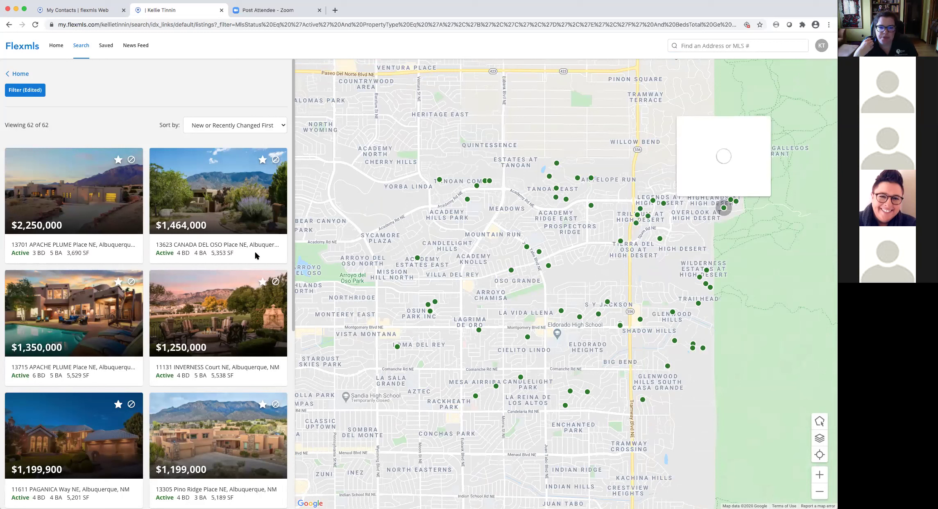
- Star the $1,250,000 Inverness Court card and hide the $1,199,900 Paganica Way card
mouse_move(257, 335)
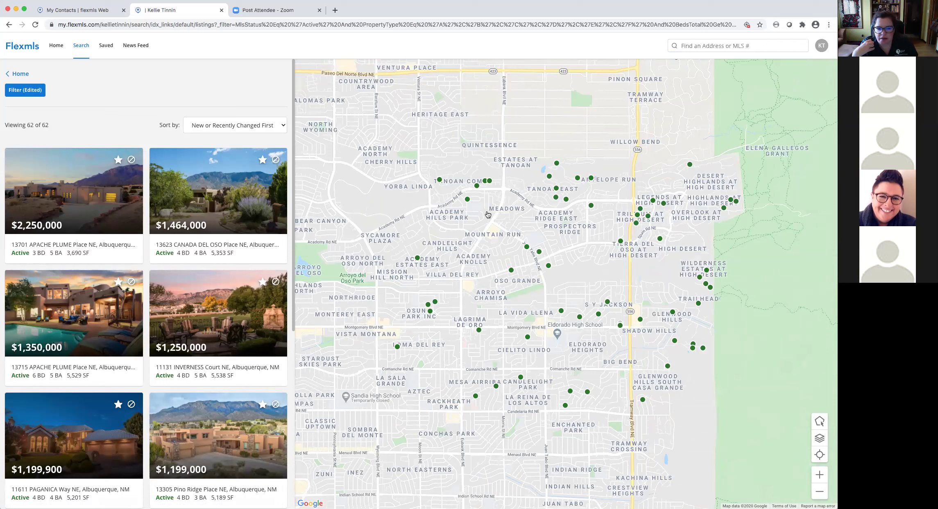
mouse_move(191, 278)
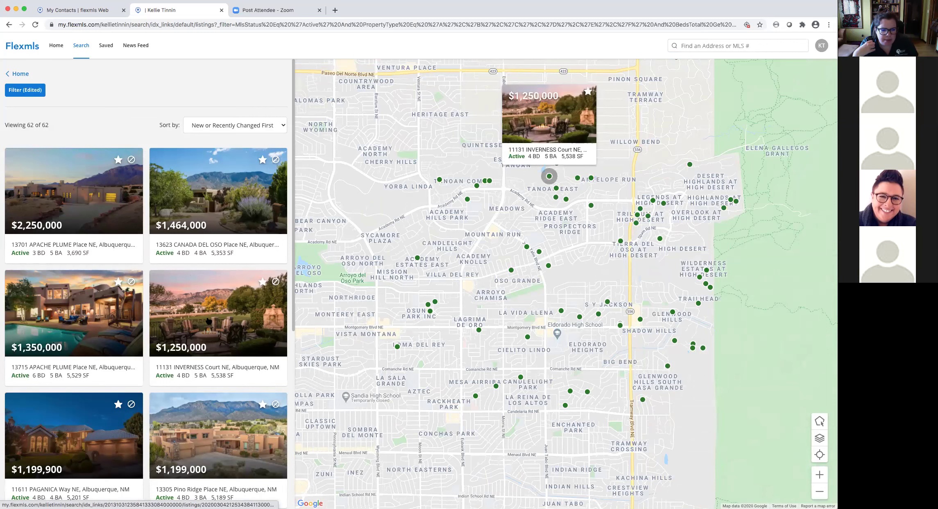
left_click(262, 281)
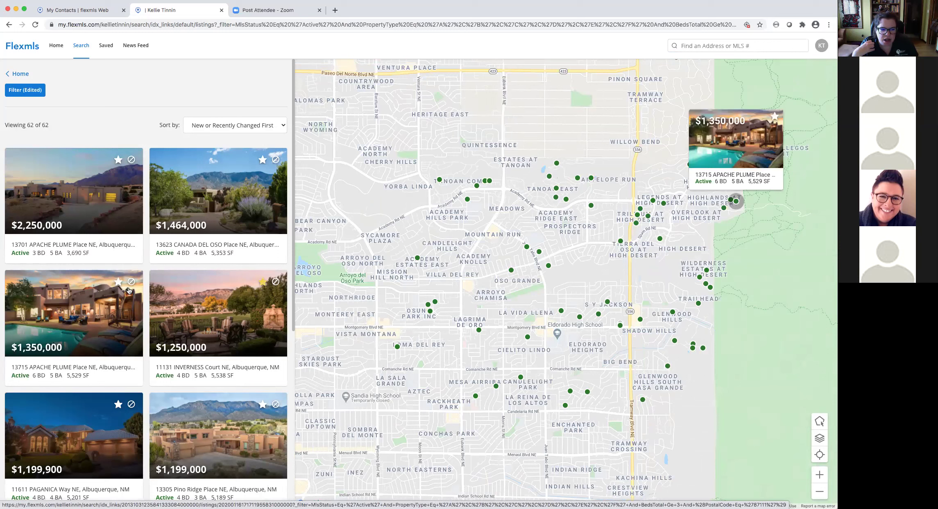
mouse_move(133, 403)
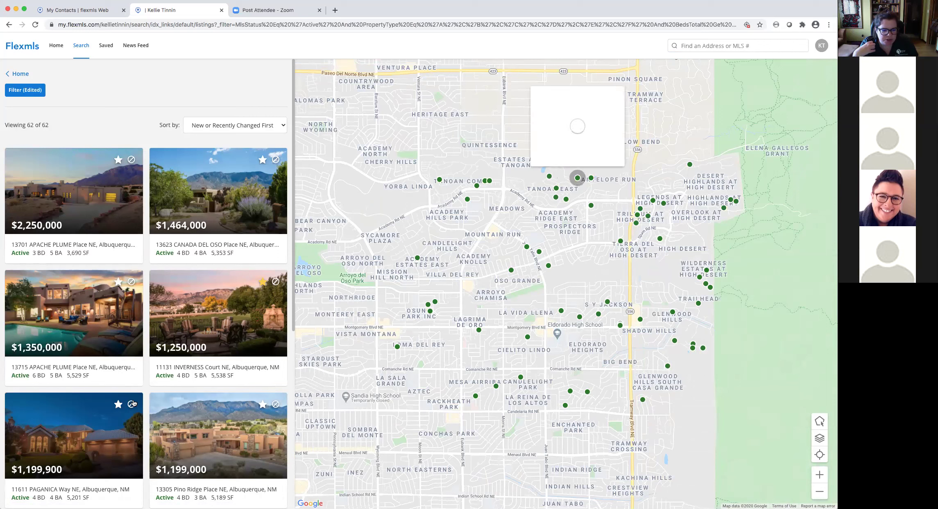
left_click(131, 405)
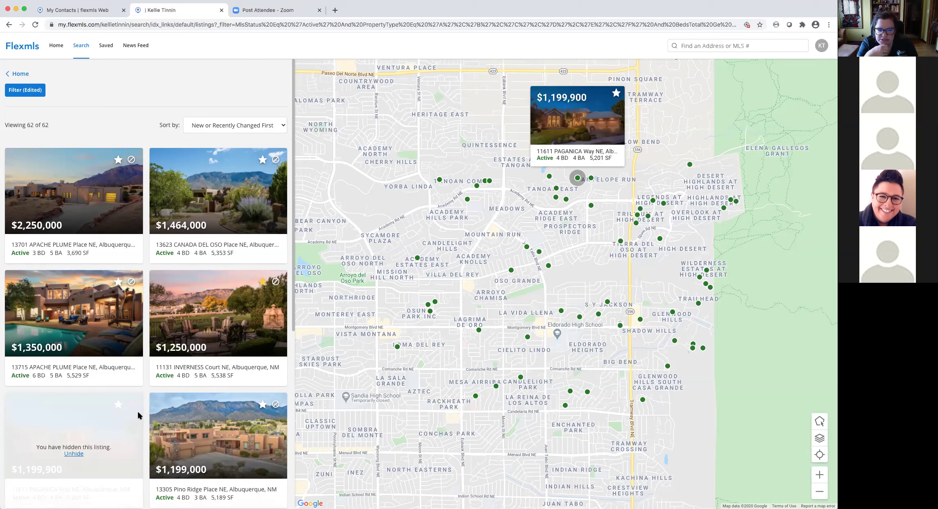
- Open Saved to see two saved searches and 17 saved, 1 recommended, 14 hidden listings
left_click(105, 46)
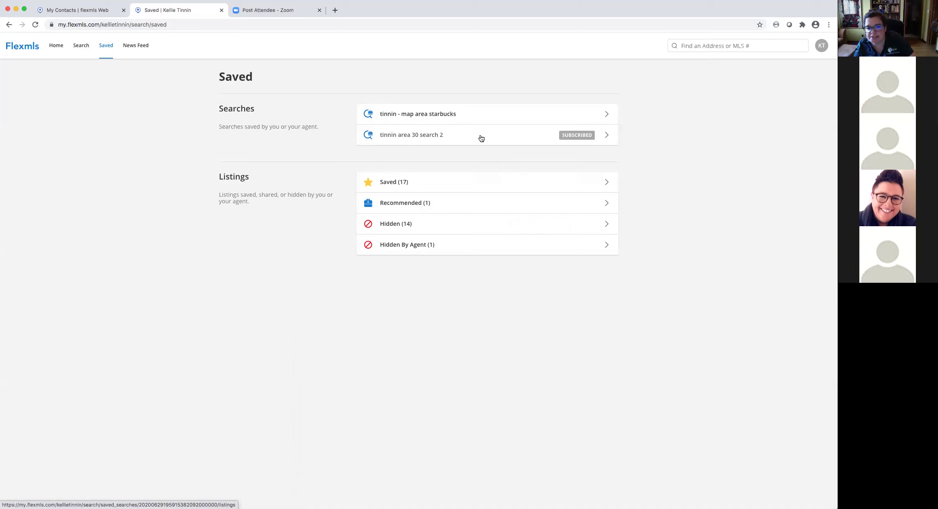
- Browse the map-area saved search and News Feed listing cards, then return to the contact's portal page
left_click(402, 113)
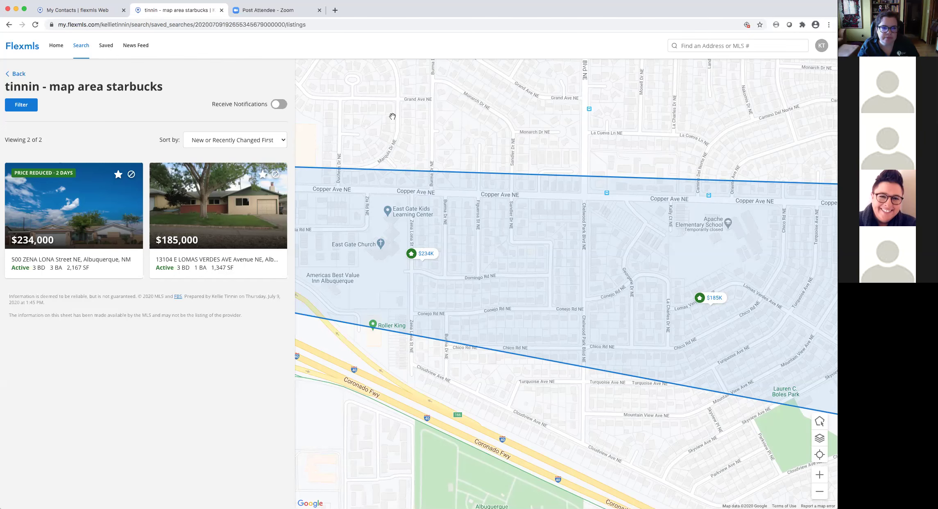
left_click(136, 45)
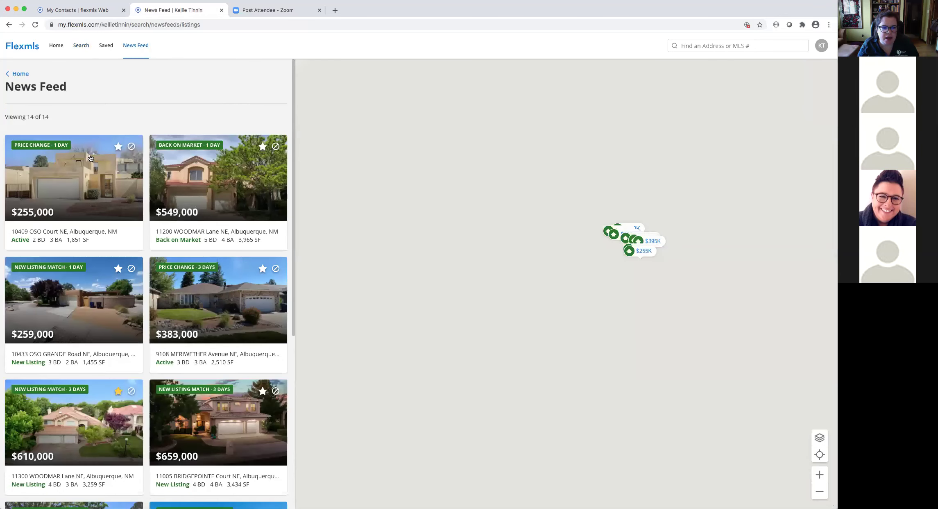
mouse_move(216, 173)
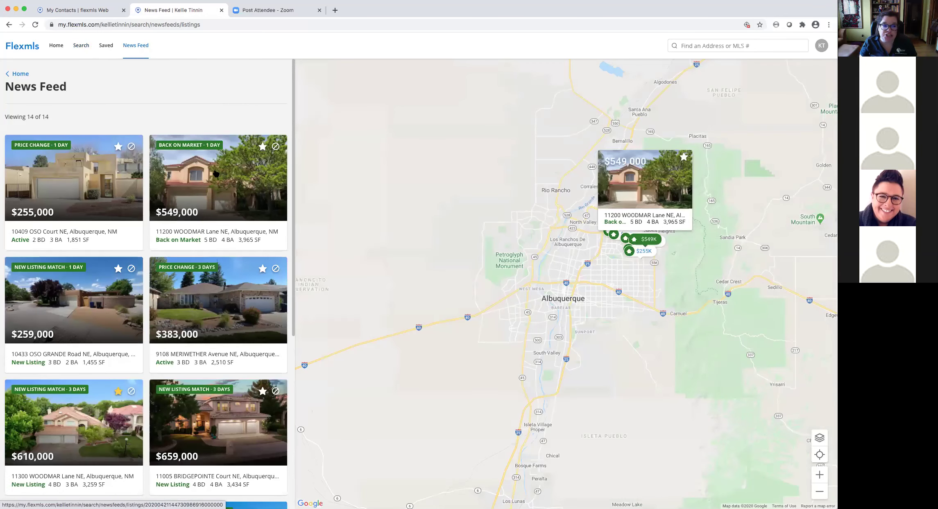
mouse_move(132, 189)
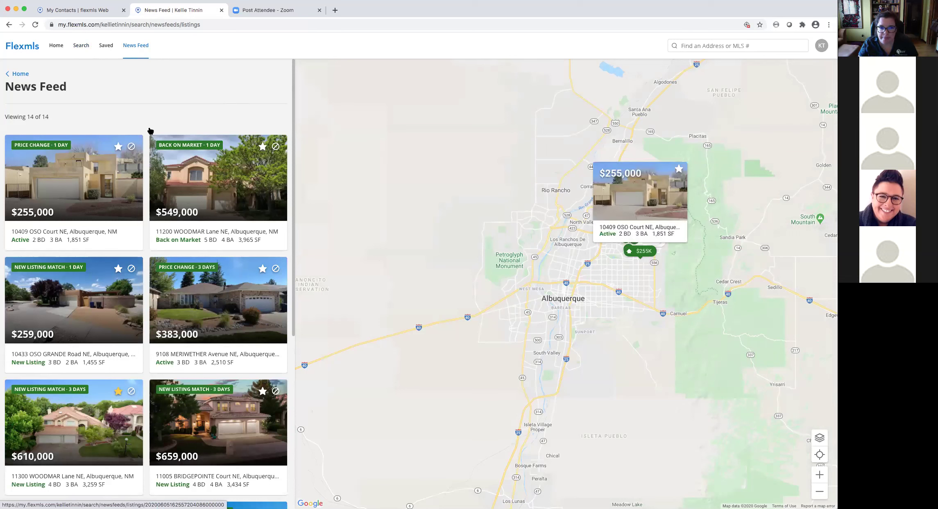
mouse_move(255, 177)
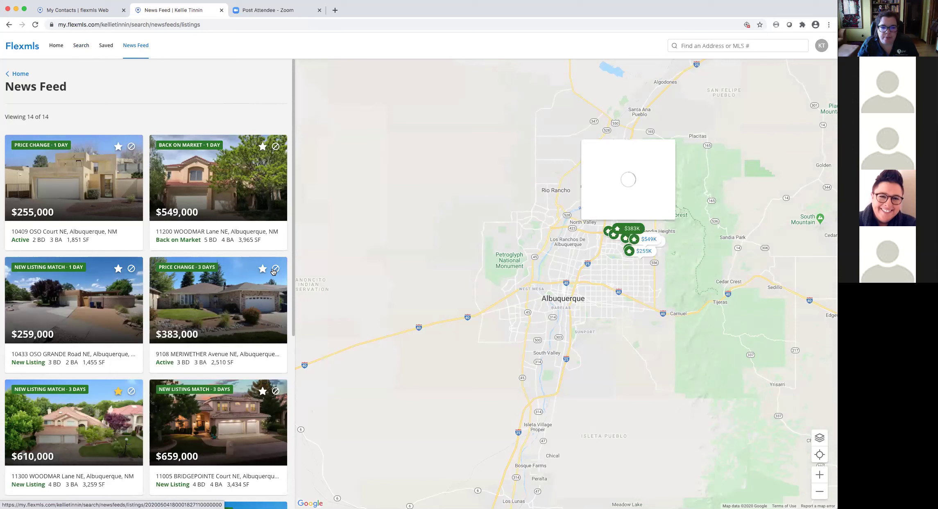
mouse_move(280, 190)
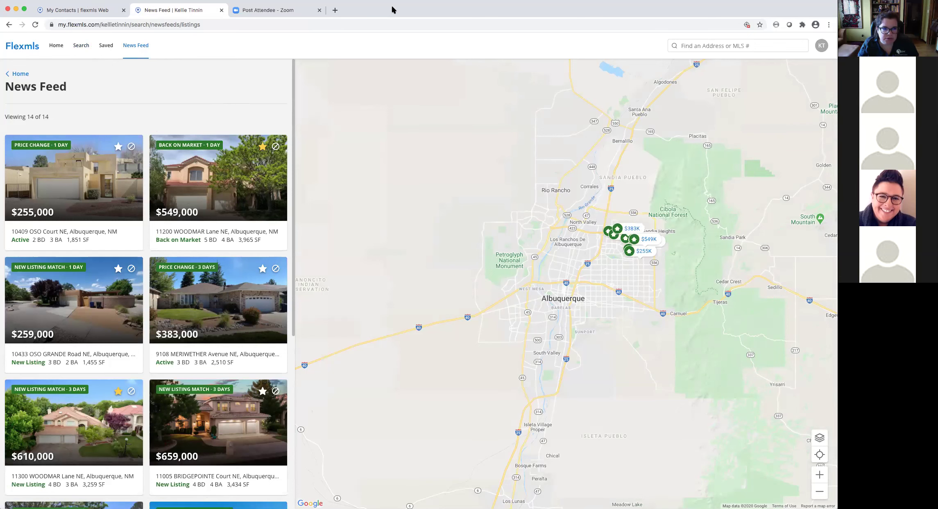
left_click(54, 14)
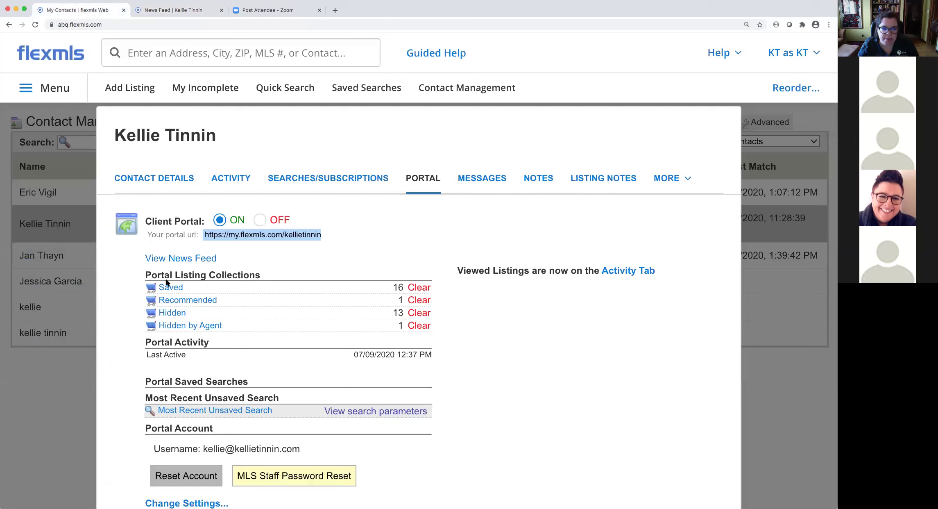
- Check the contact's portal collection counts and empty Messages tab, then go back to her News Feed
left_click_drag(147, 272, 250, 277)
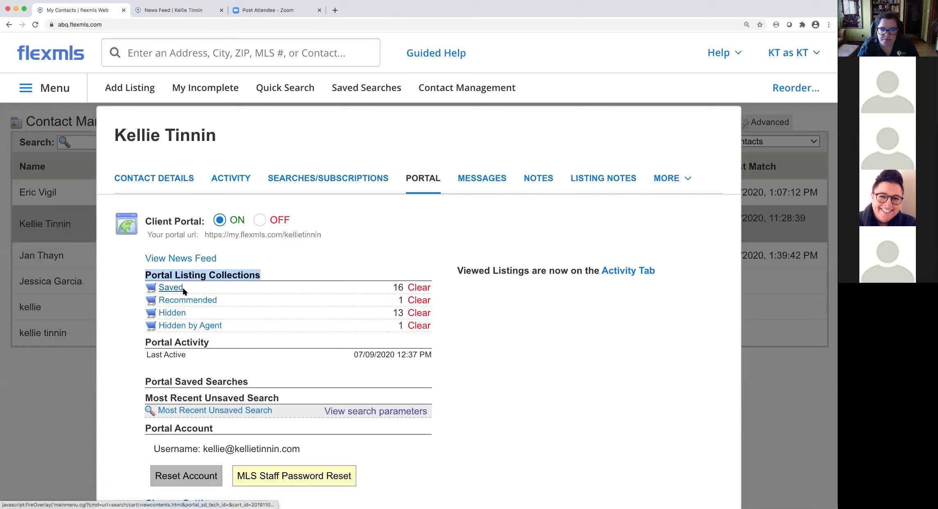
left_click(484, 187)
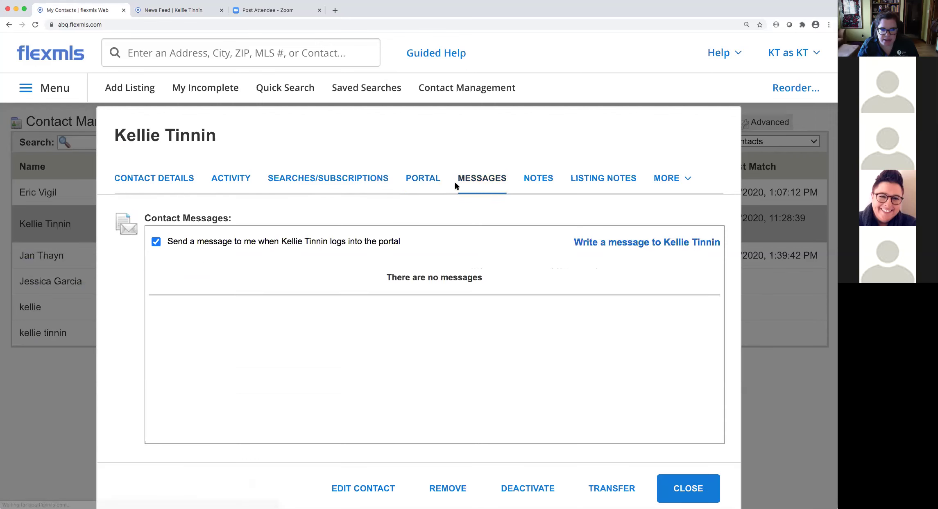
left_click(429, 181)
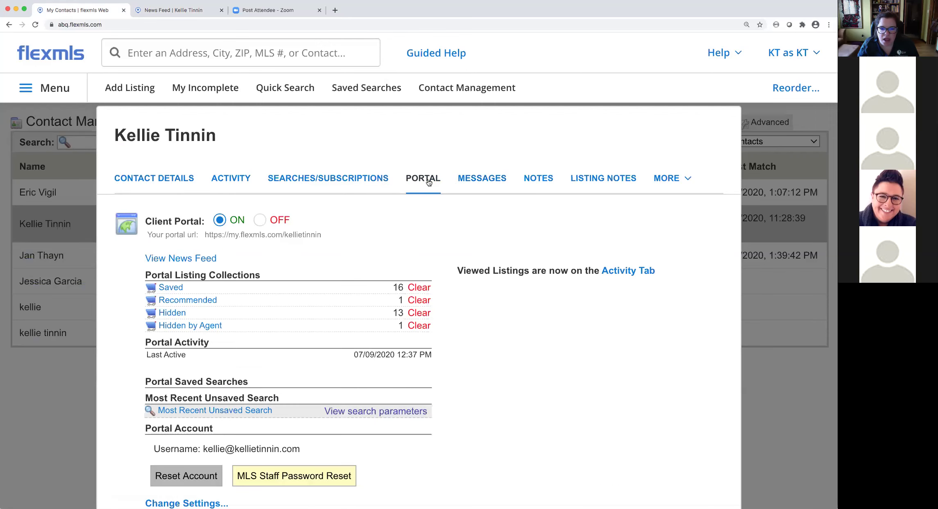
left_click(179, 9)
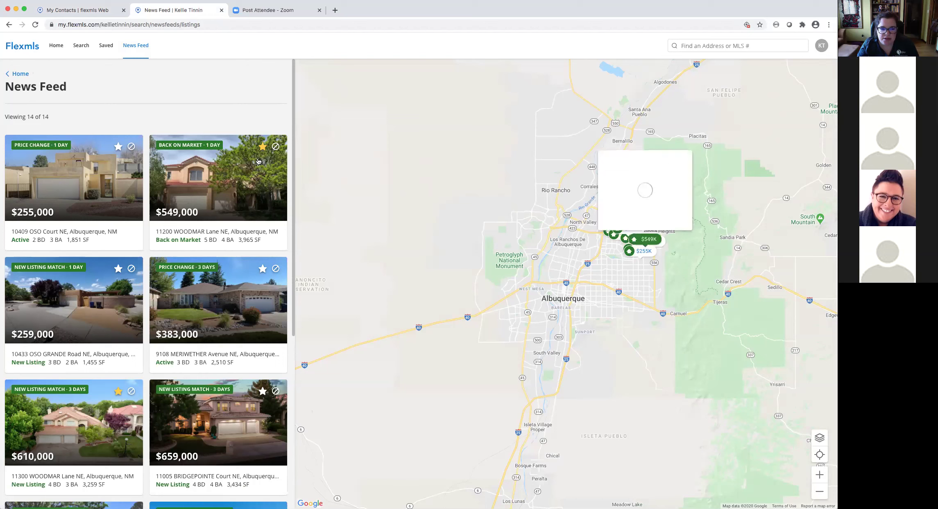
left_click(245, 170)
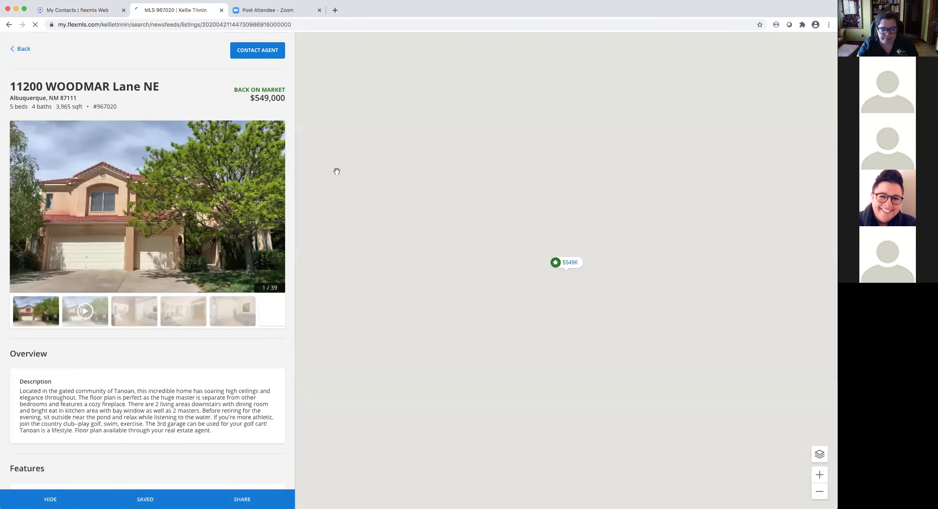
left_click(255, 54)
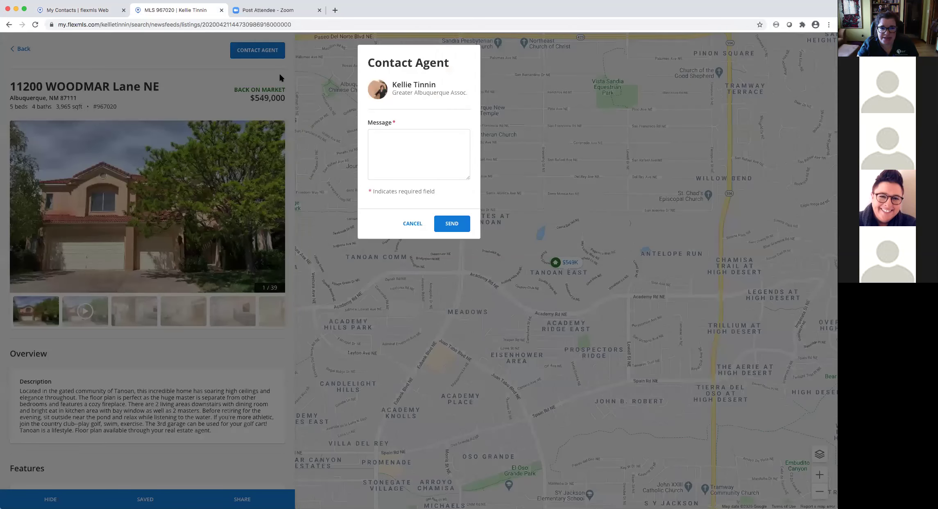
left_click(392, 158)
type("hey I like it")
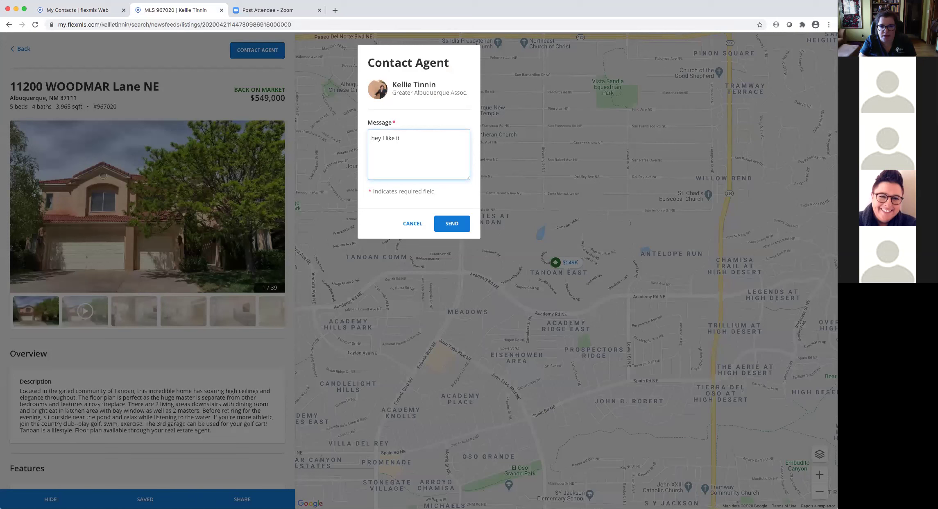
left_click(452, 225)
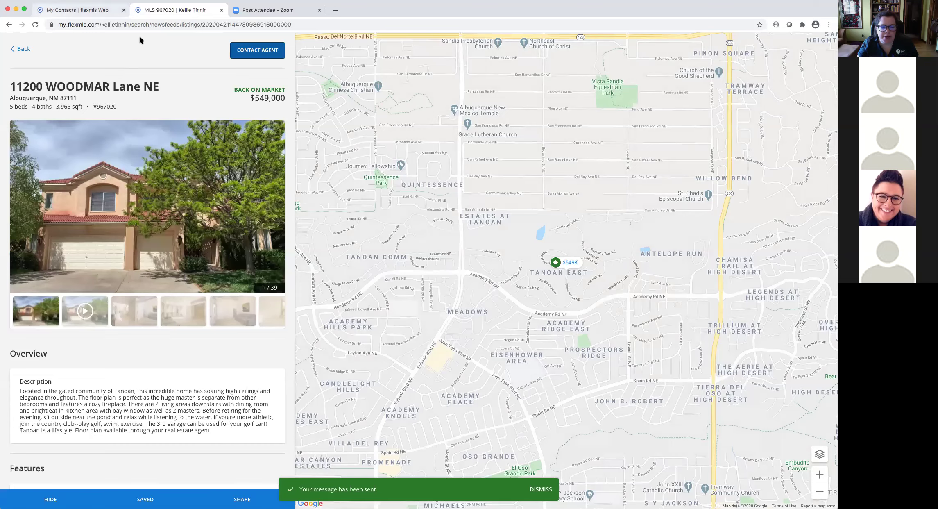
- Check the contact's Messages tab for the new message, then return to the Portal tab
left_click(78, 10)
left_click(462, 180)
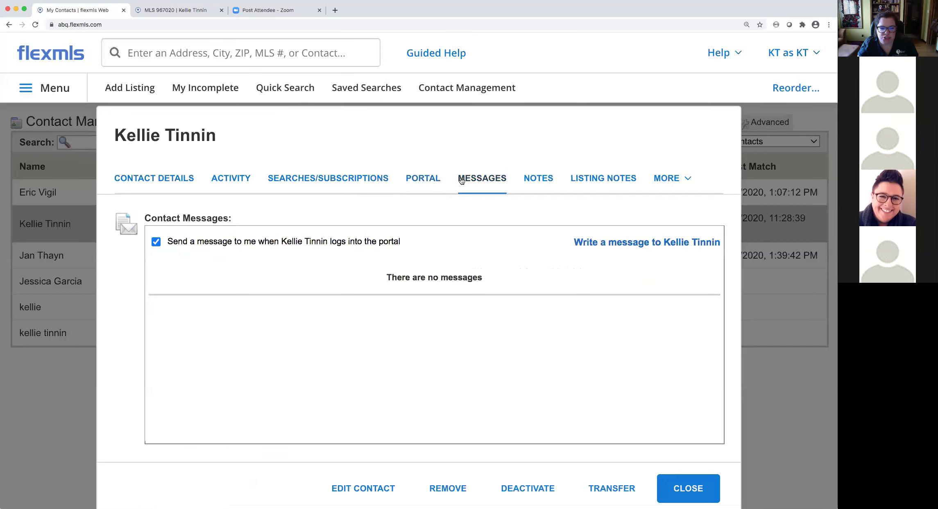
left_click(426, 181)
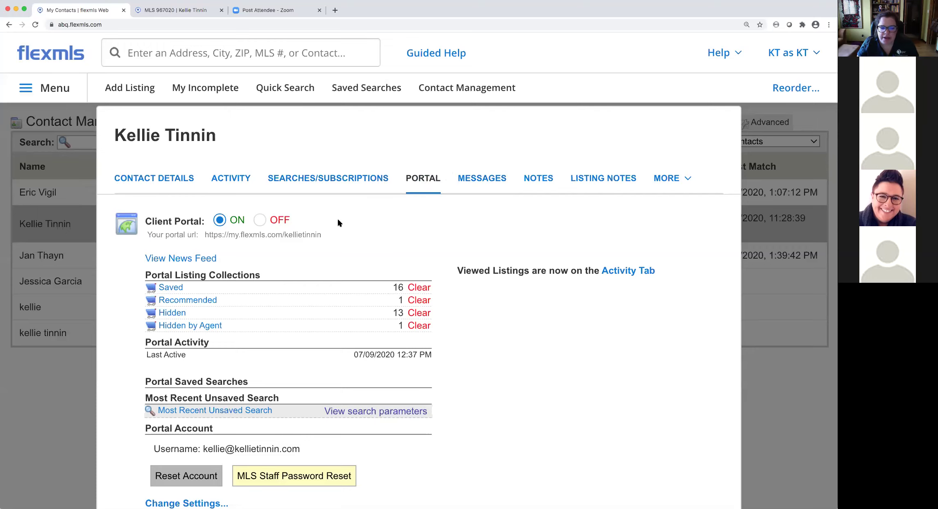
- Scroll to the bottom of the contact dialog and close it, returning to the six-contact list
scroll(338, 219, "down", 2)
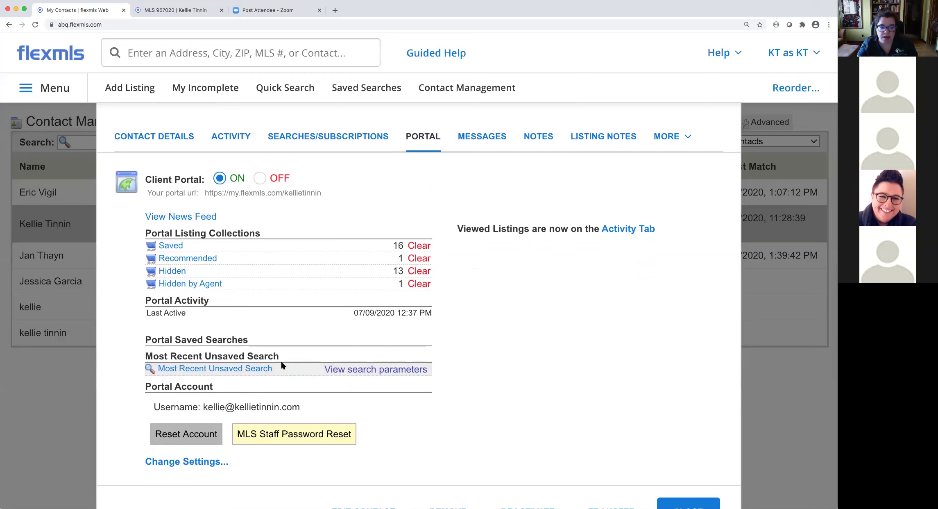
scroll(280, 360, "down", 2)
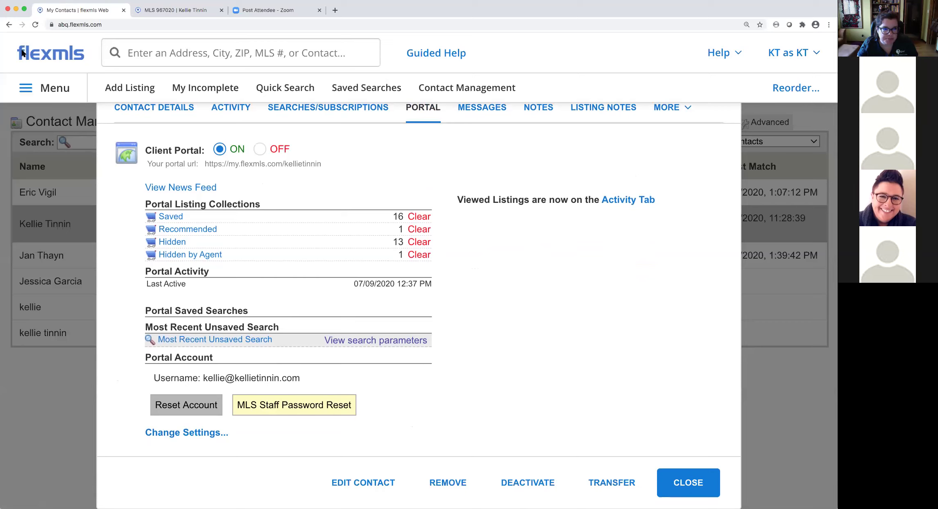
mouse_move(324, 447)
left_mouse_down()
mouse_move(157, 363)
mouse_move(392, 410)
mouse_move(301, 446)
mouse_move(236, 395)
left_mouse_up()
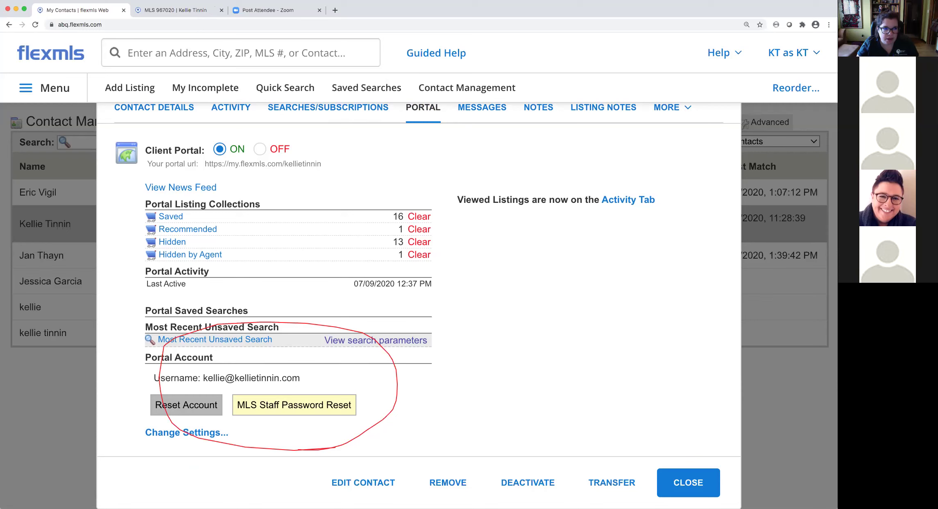
left_click(690, 485)
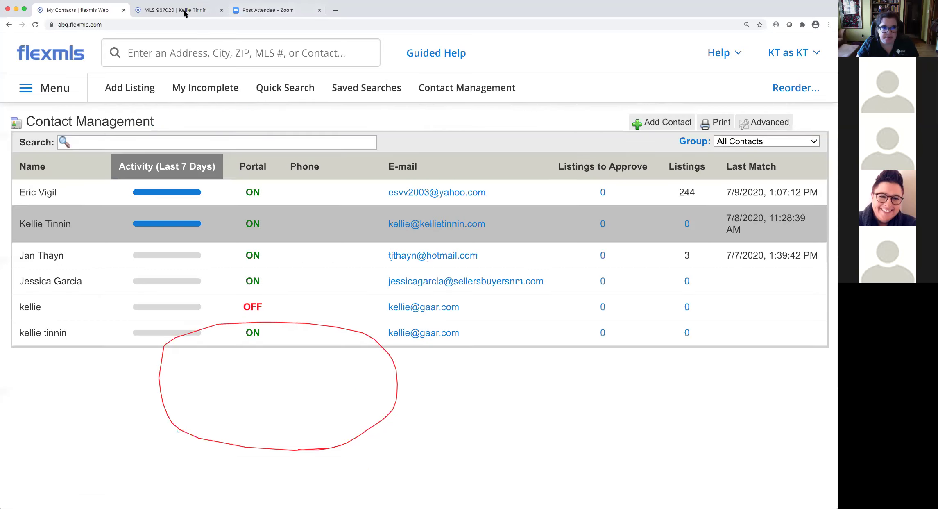
- Return to My Contacts and open the home dashboard showing the client's WOODMAR Lane message
left_click(183, 10)
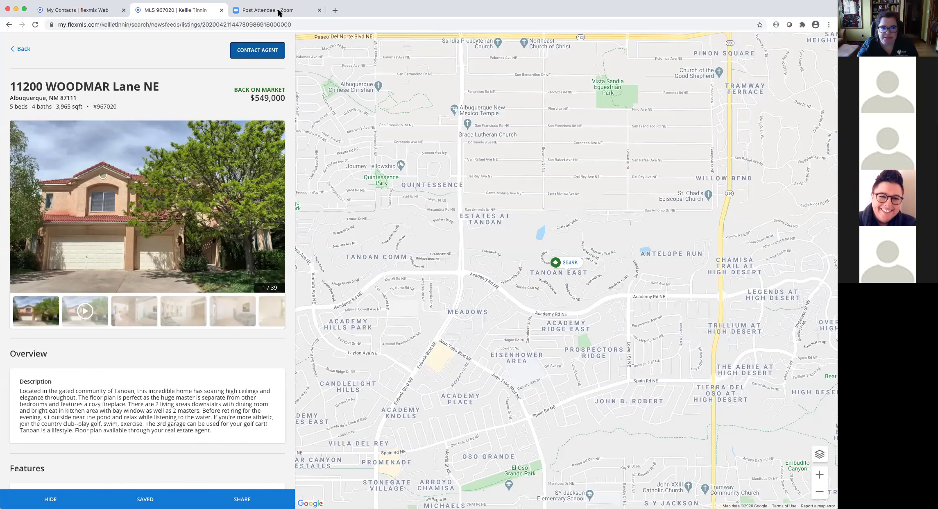
left_click(87, 13)
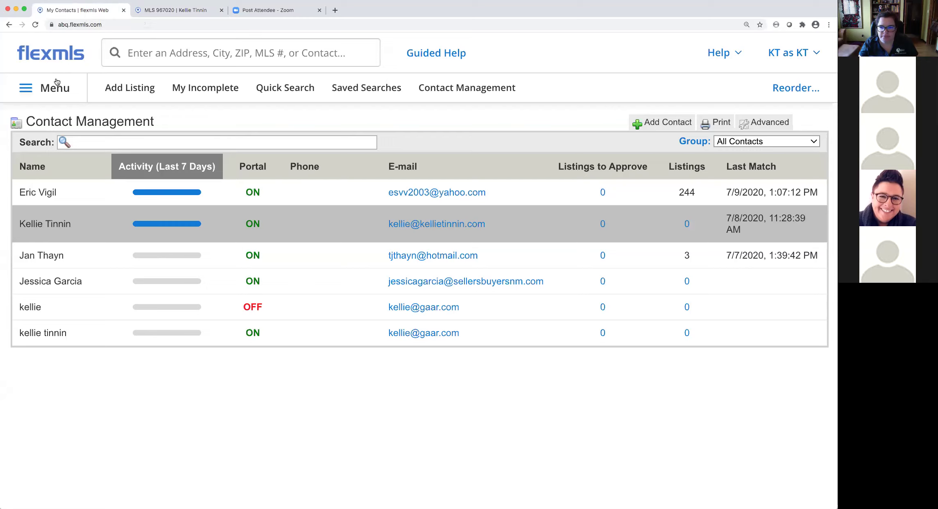
left_click(64, 58)
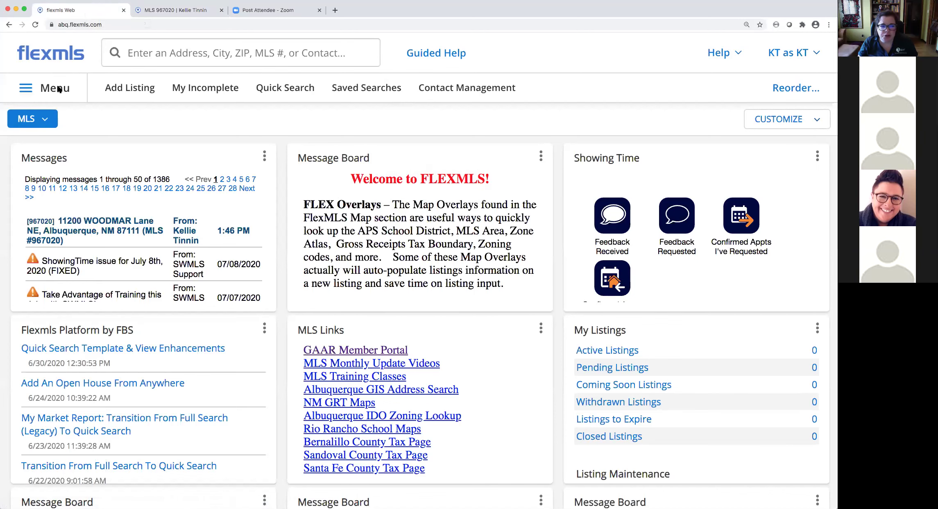
- Reopen Contact Management via a 'contact' menu search, verify 18 saved and 14 hidden, then close
left_click(59, 89)
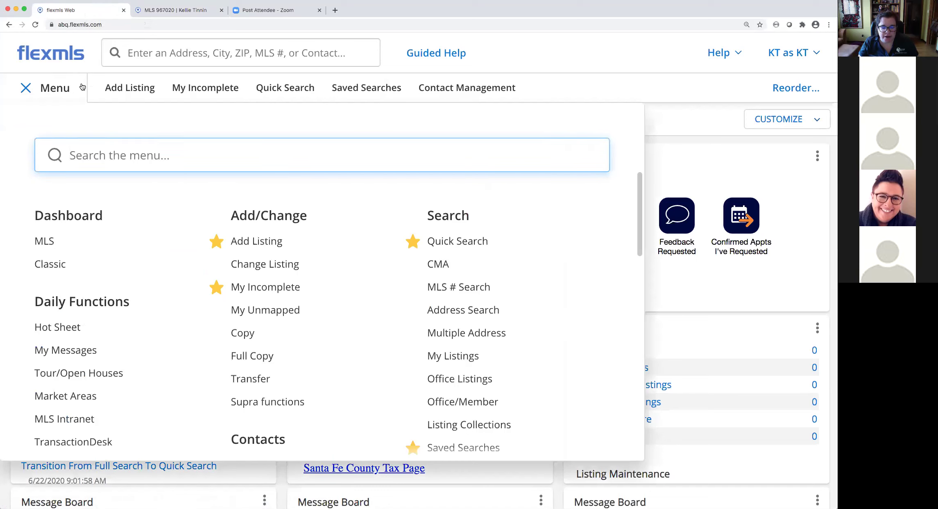
type("cont")
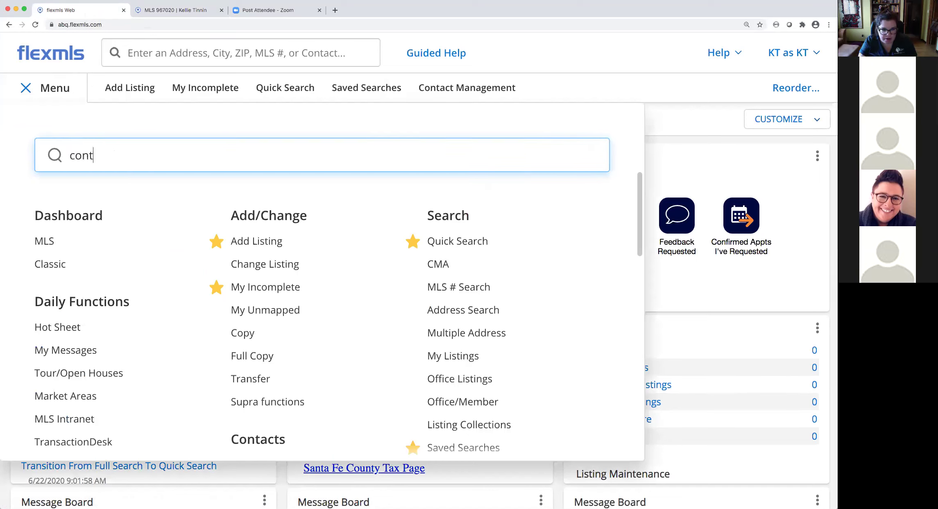
type("act")
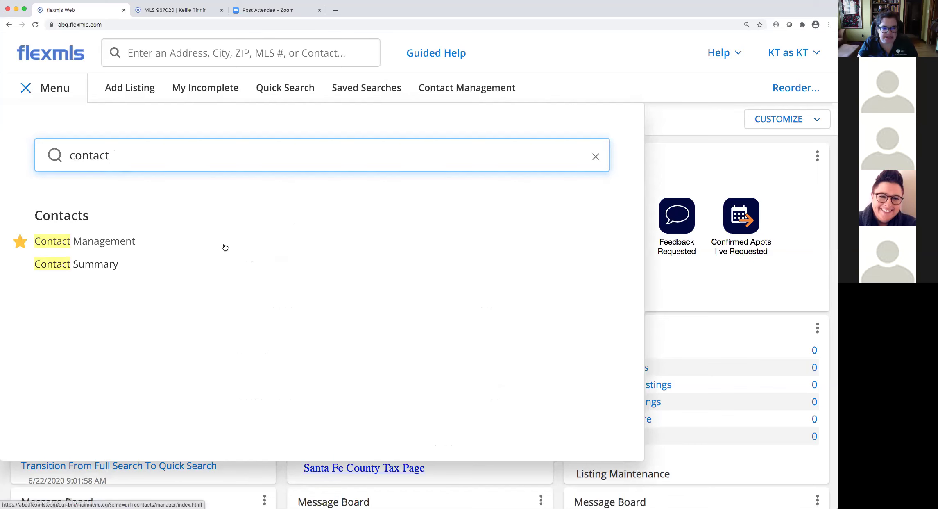
left_click(230, 247)
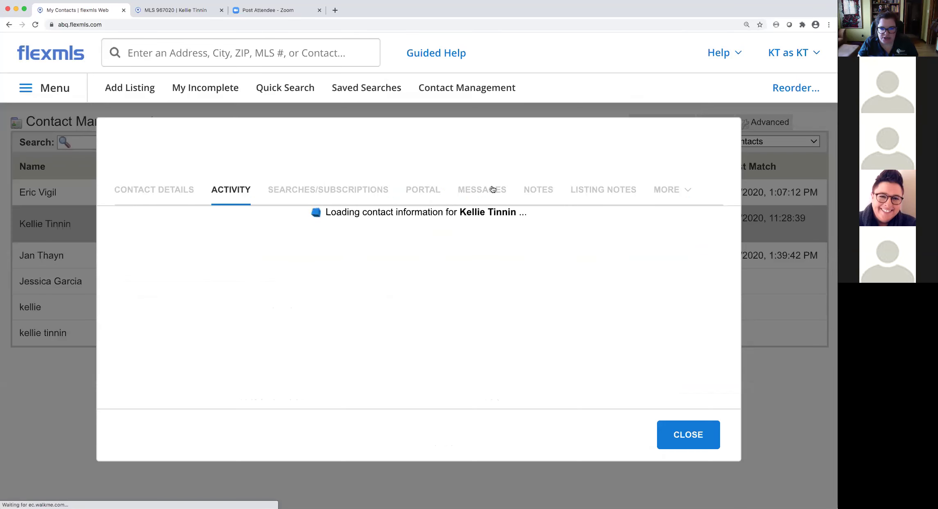
left_click(427, 194)
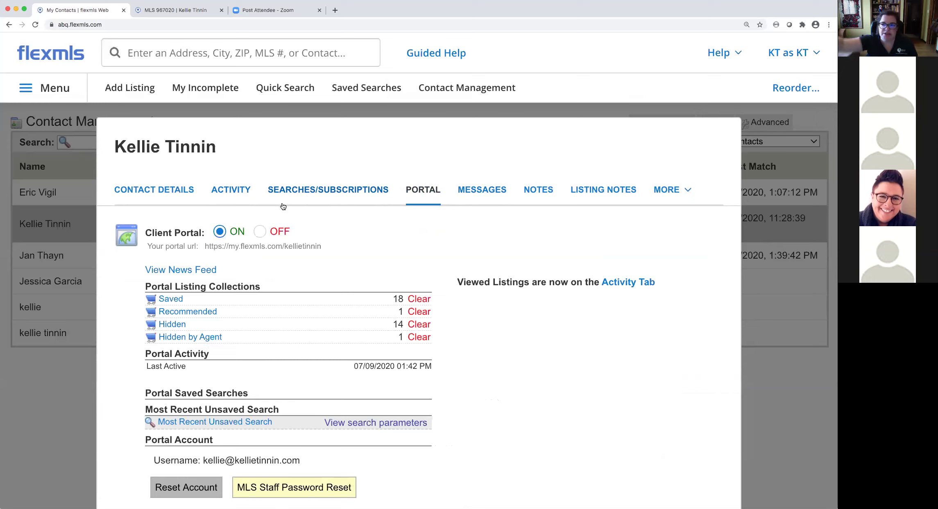
scroll(385, 272, "down", 3)
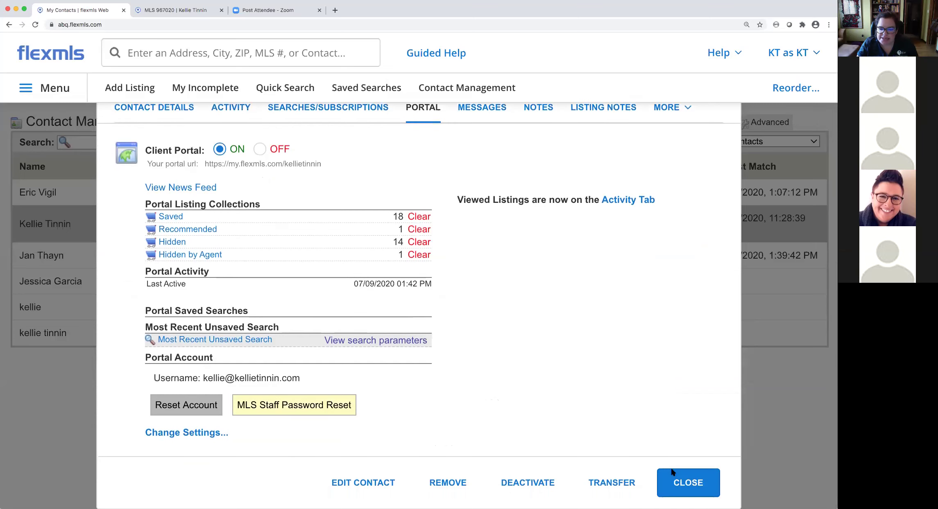
left_click(677, 477)
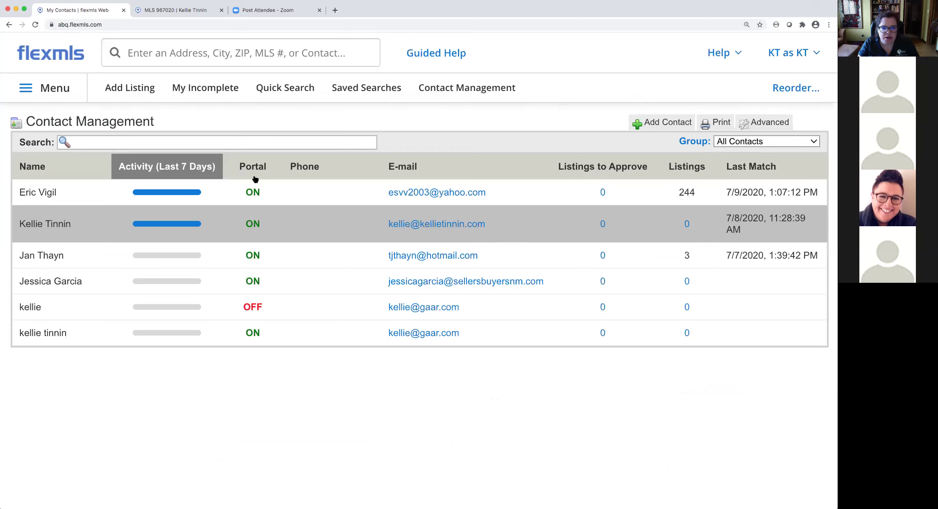
- Start a quick residential listing search from the menu and dismiss the match-count popup
left_click(59, 89)
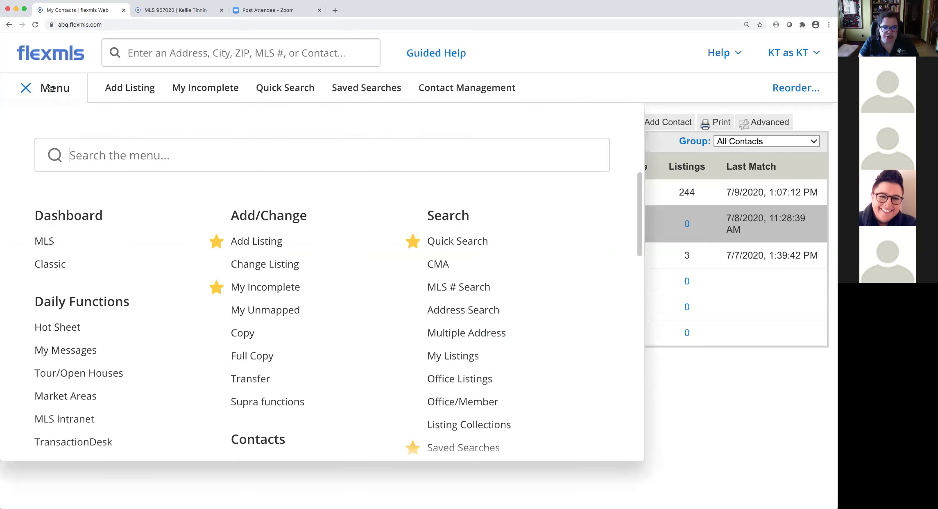
left_click(474, 244)
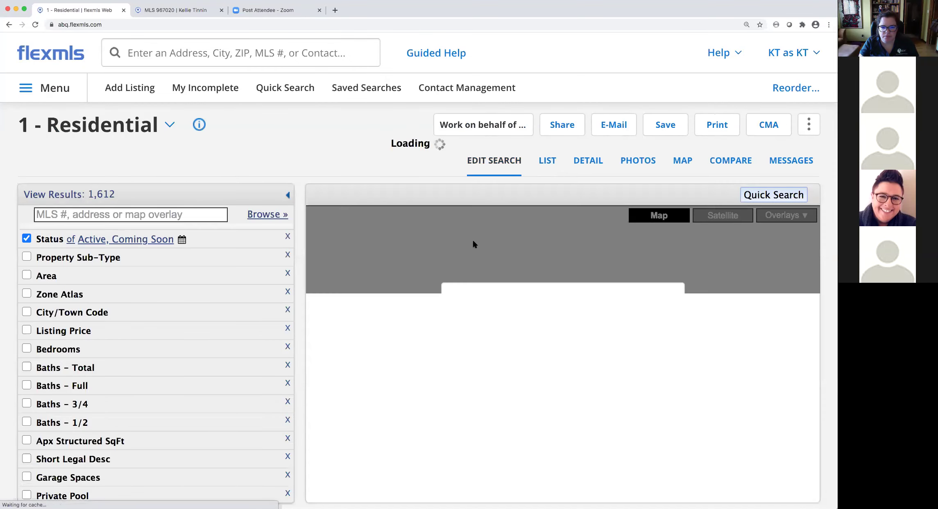
left_click(483, 399)
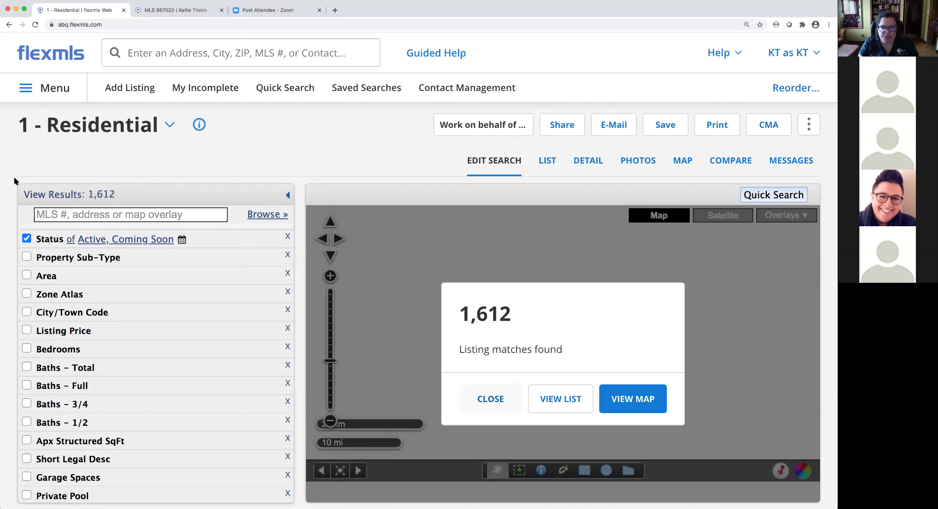
- Filter the search to Active status, Detached sub-type and Area 30 - Far NE Heights
left_click(47, 241)
left_click(63, 255)
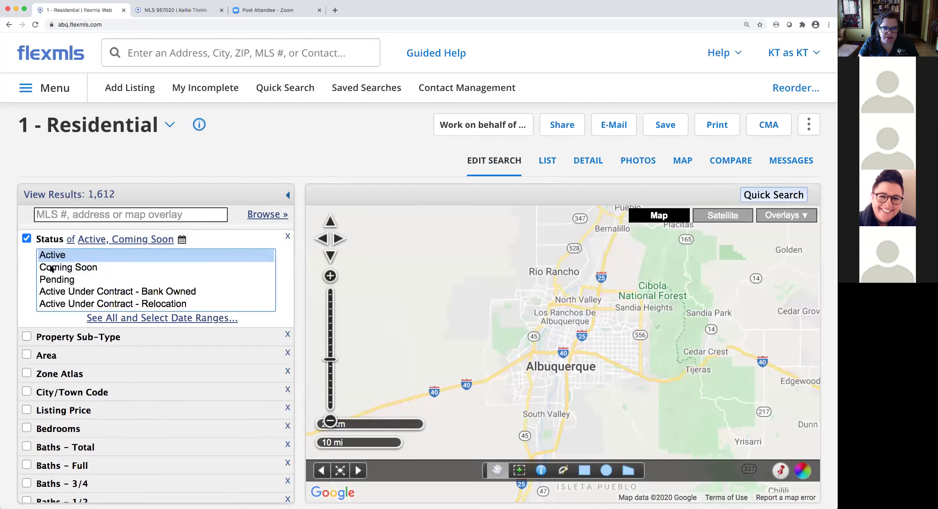
left_click(58, 337)
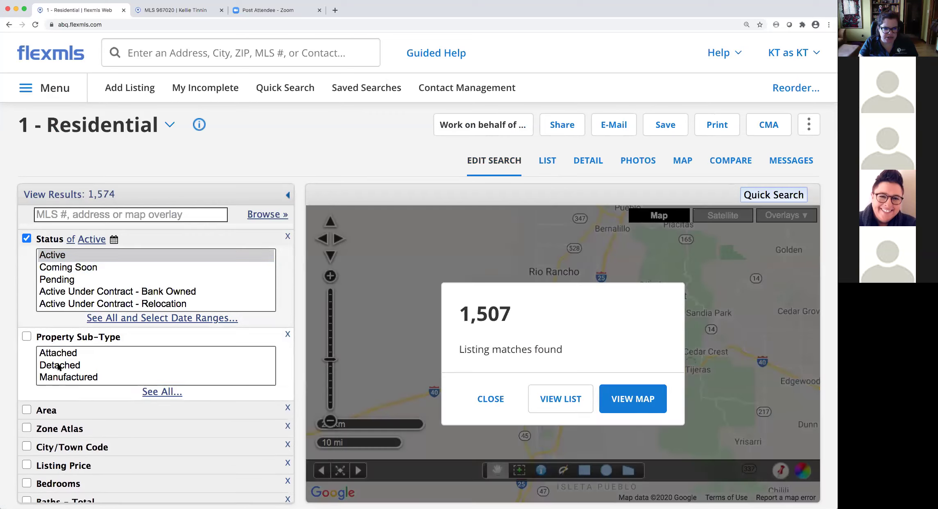
left_click(61, 364)
scroll(56, 427, "down", 1)
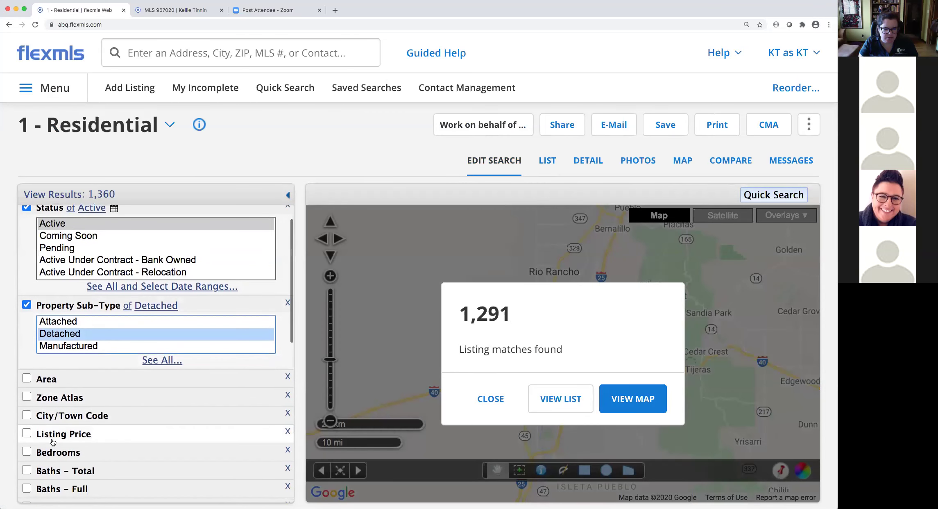
left_click(46, 382)
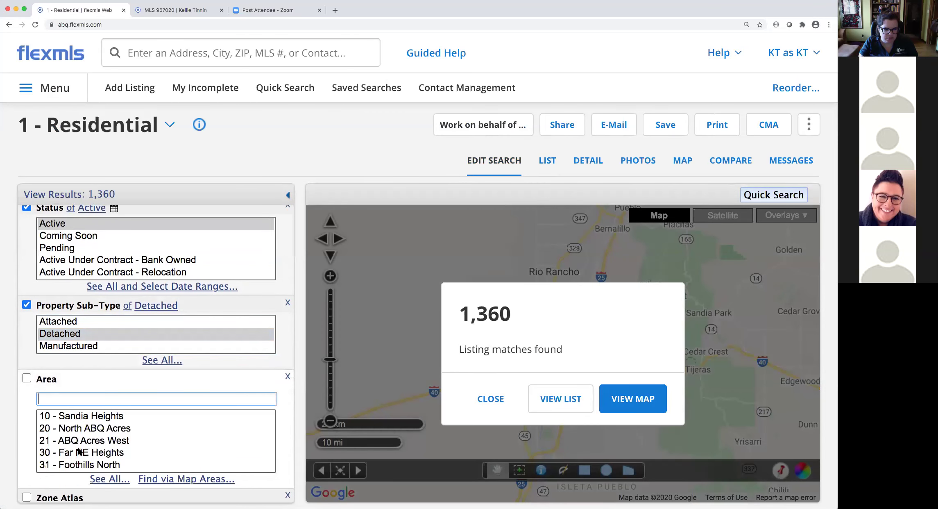
left_click(81, 451)
- Zoom and pan the map over the 36 matching Far NE Heights homes
scroll(101, 453, "down", 3)
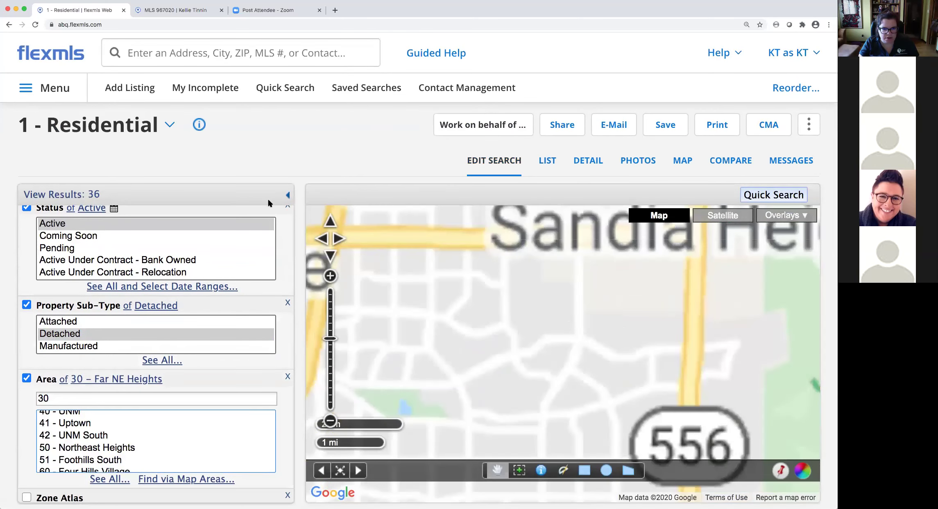
scroll(46, 420, "down", 2)
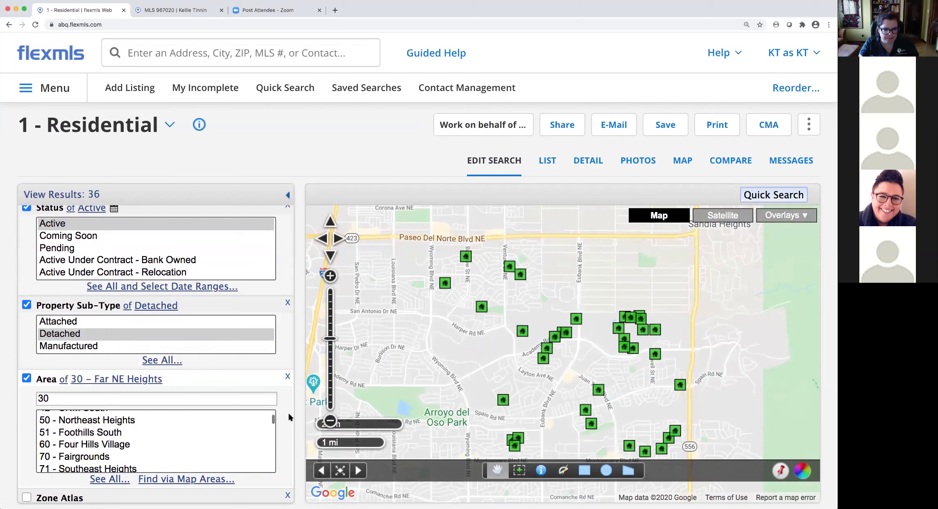
scroll(173, 428, "down", 3)
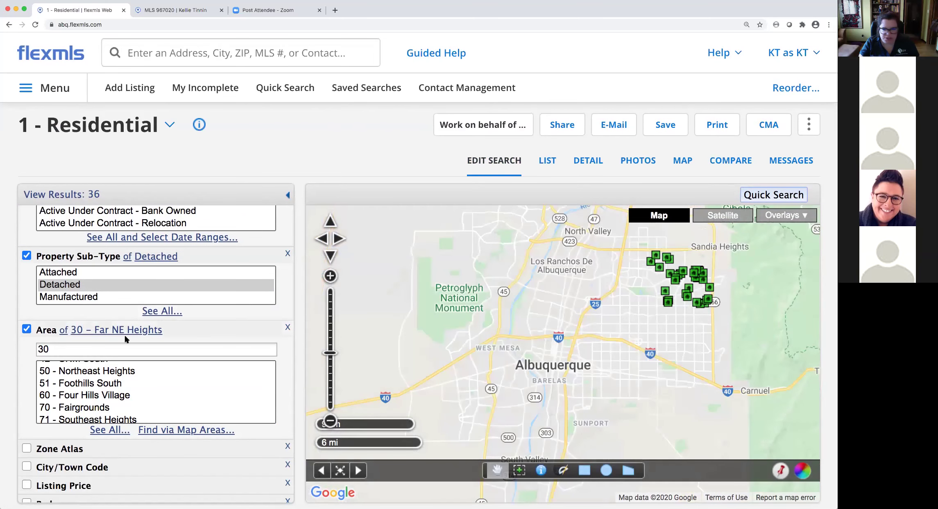
double_click(403, 275)
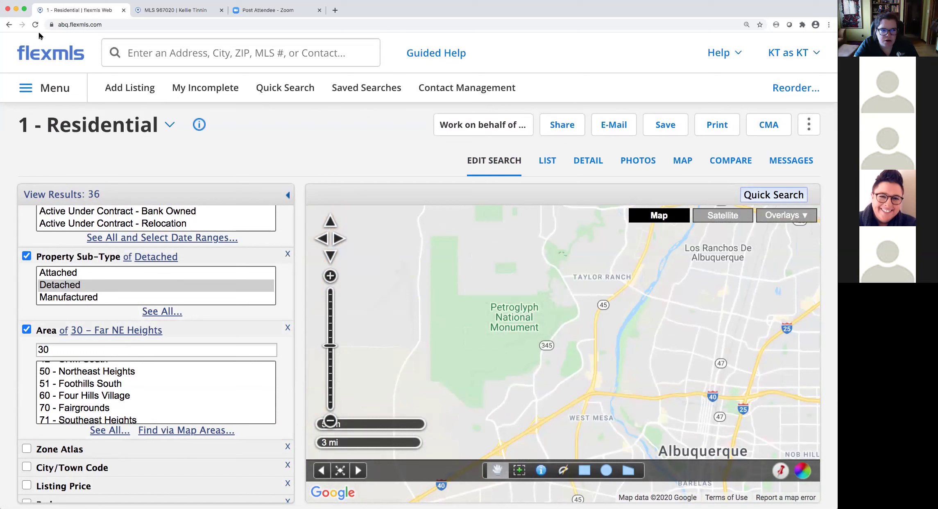
mouse_move(482, 140)
left_mouse_down()
mouse_move(451, 91)
mouse_move(529, 107)
mouse_move(526, 148)
mouse_move(438, 143)
left_mouse_up()
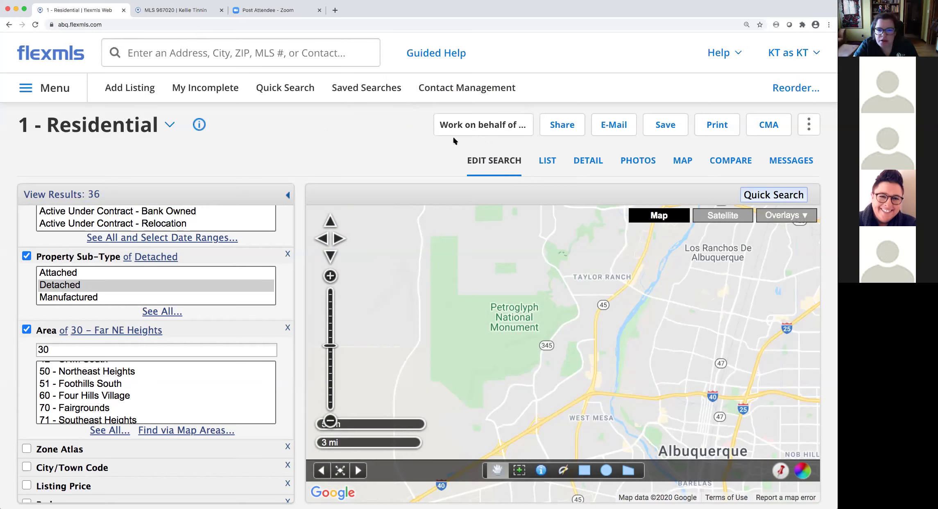
- Work on behalf of the client contact, chosen from the name suggestions
left_click(478, 126)
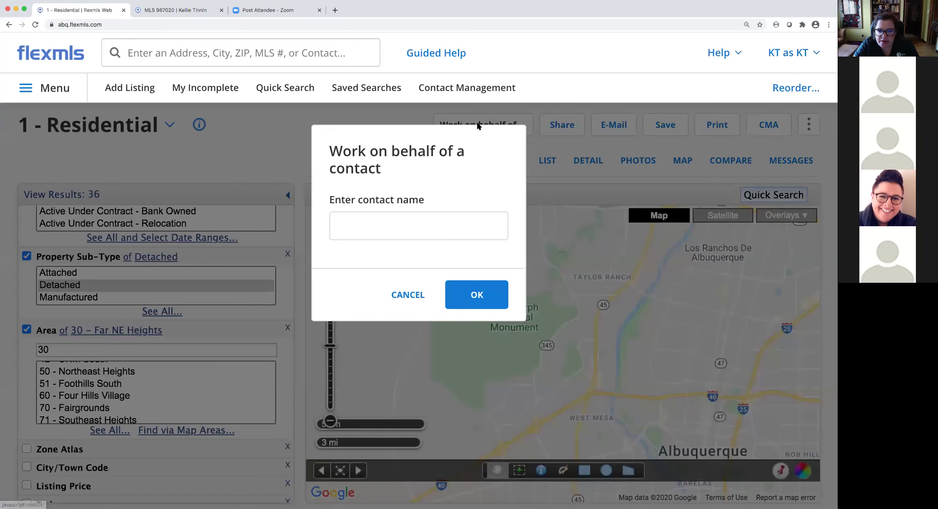
left_click(390, 218)
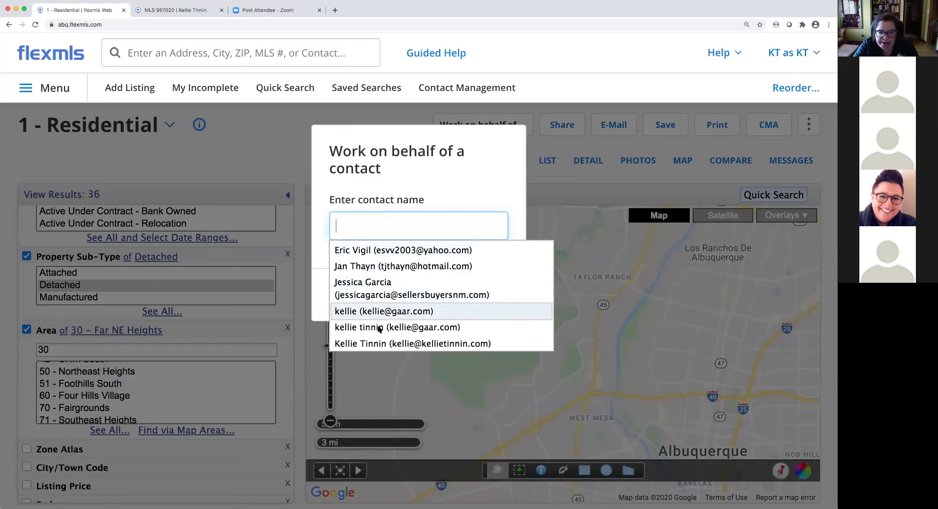
left_click(380, 344)
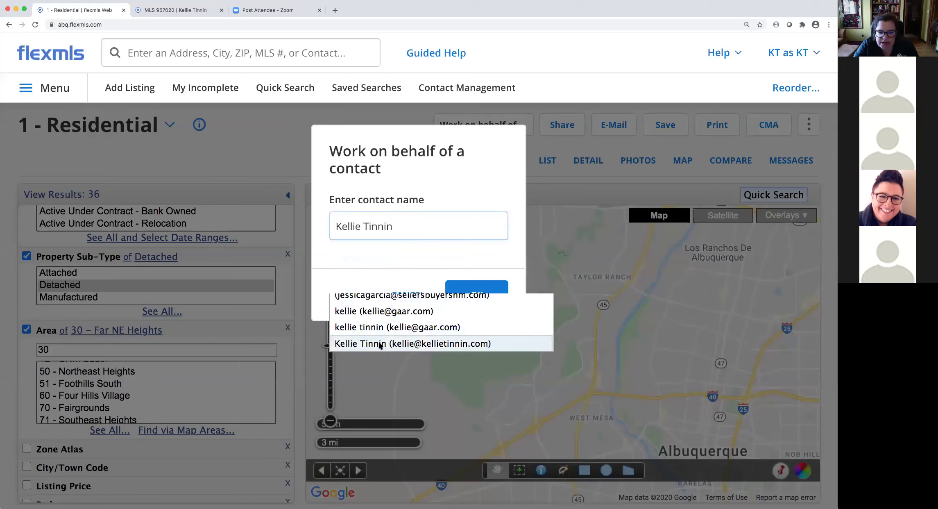
left_click(471, 296)
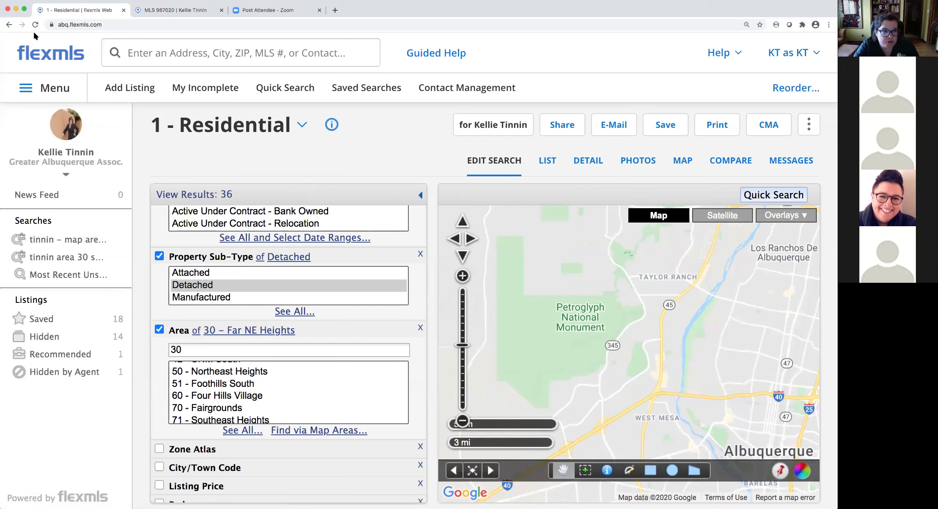
- Adjust the map and results panel to review the 36 listings with her collection counts
mouse_move(498, 144)
left_mouse_down()
mouse_move(437, 103)
mouse_move(524, 127)
mouse_move(524, 152)
mouse_move(462, 145)
left_mouse_up()
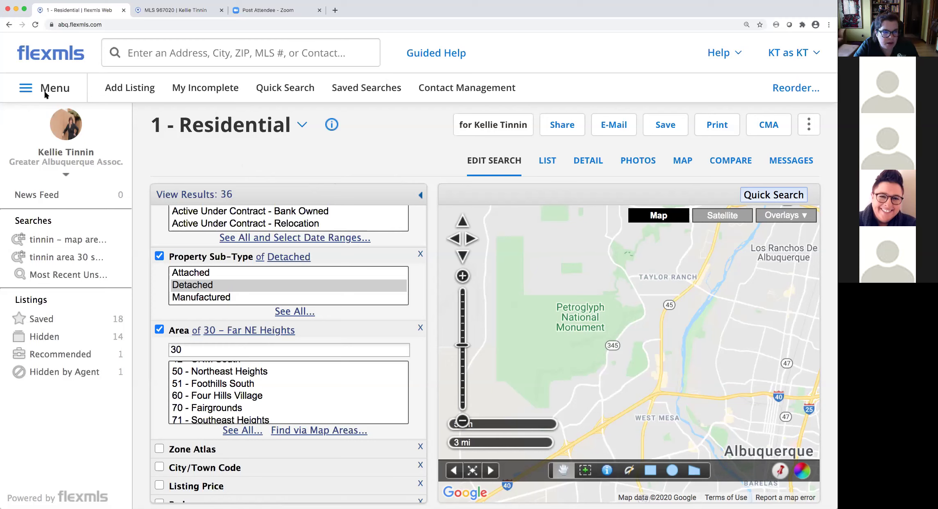
mouse_move(54, 122)
left_mouse_down()
mouse_move(42, 418)
mouse_move(149, 283)
mouse_move(135, 115)
mouse_move(49, 93)
mouse_move(6, 362)
mouse_move(43, 417)
left_mouse_up()
scroll(245, 299, "up", 3)
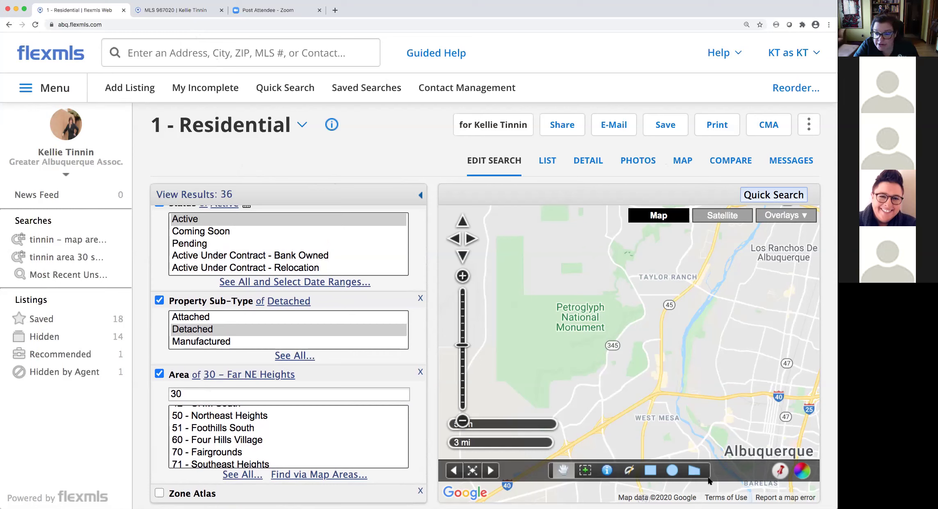
left_click(547, 161)
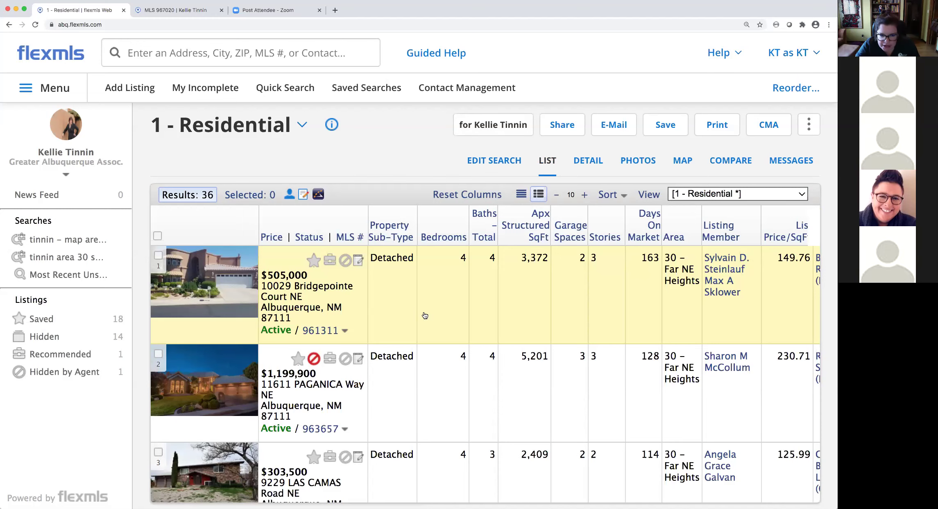
scroll(425, 315, "down", 4)
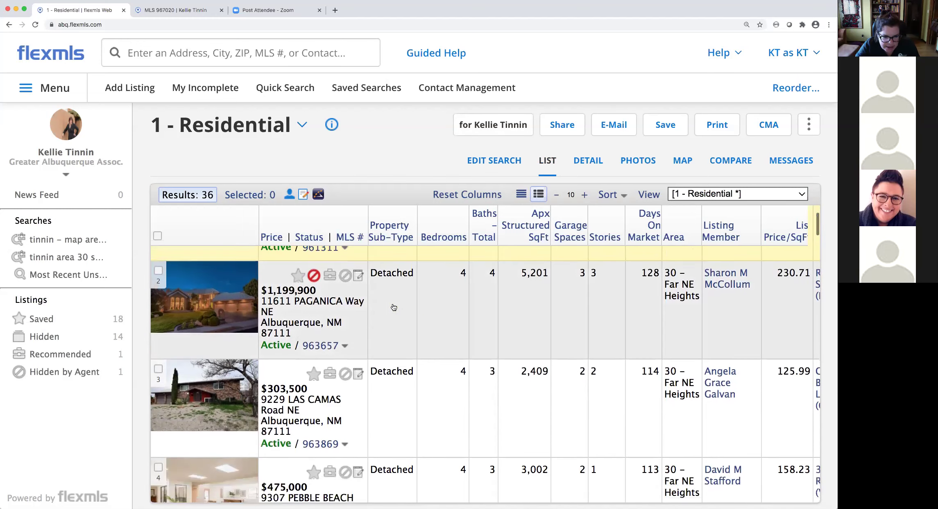
left_click(312, 381)
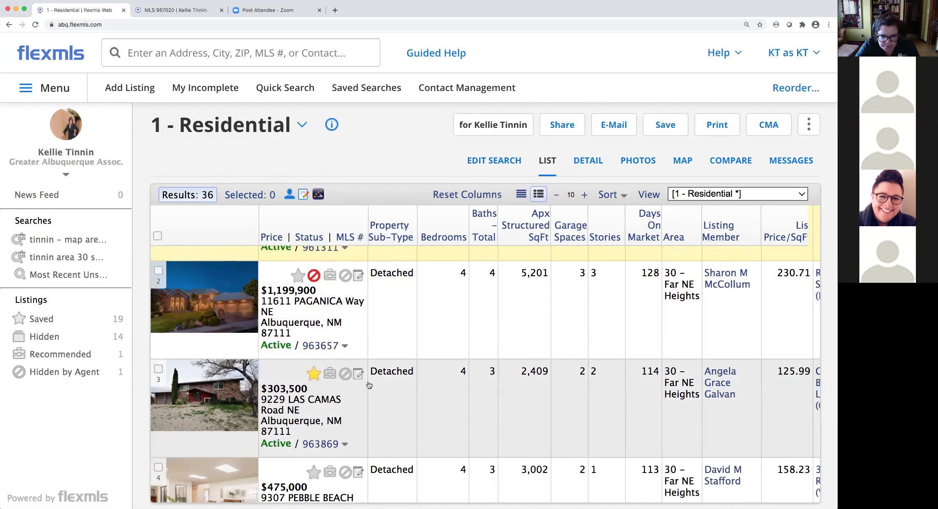
scroll(369, 385, "down", 4)
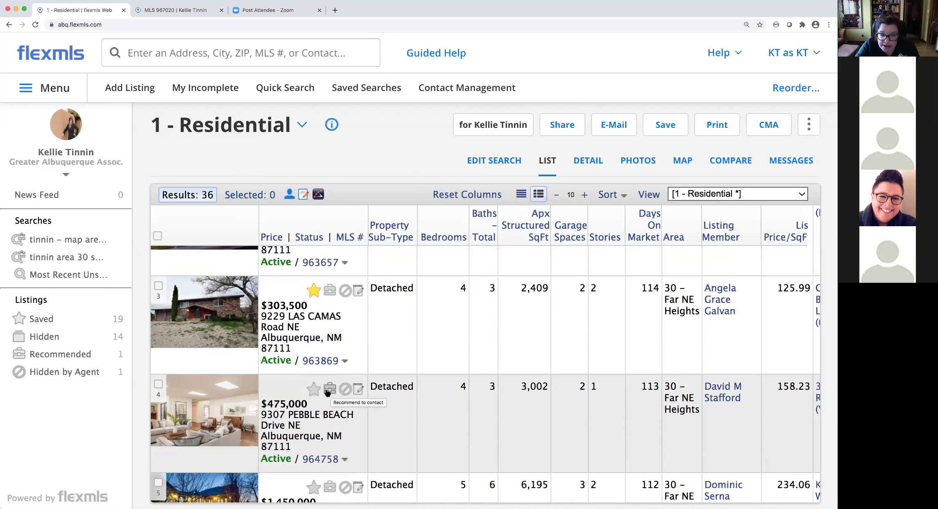
left_click(330, 389)
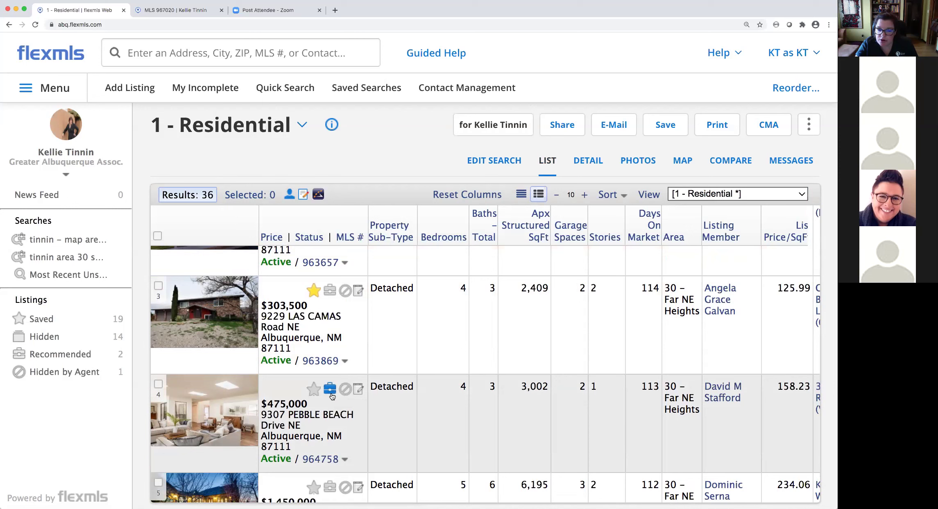
scroll(332, 397, "down", 1)
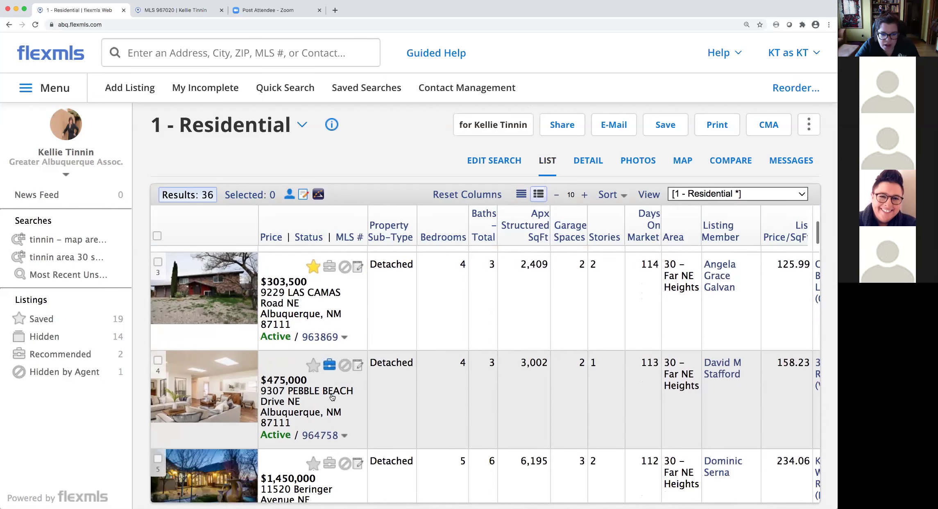
scroll(336, 430, "down", 1)
left_click(344, 454)
scroll(340, 459, "down", 1)
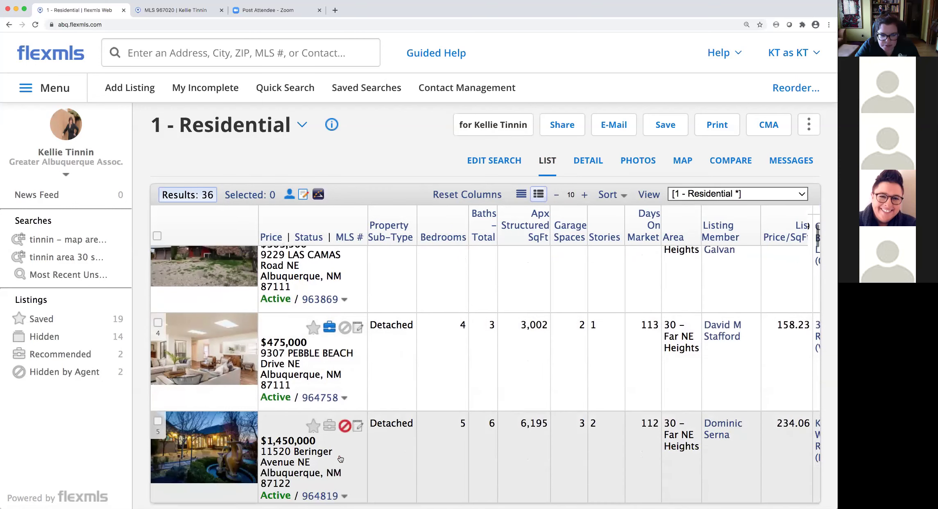
scroll(341, 459, "down", 1)
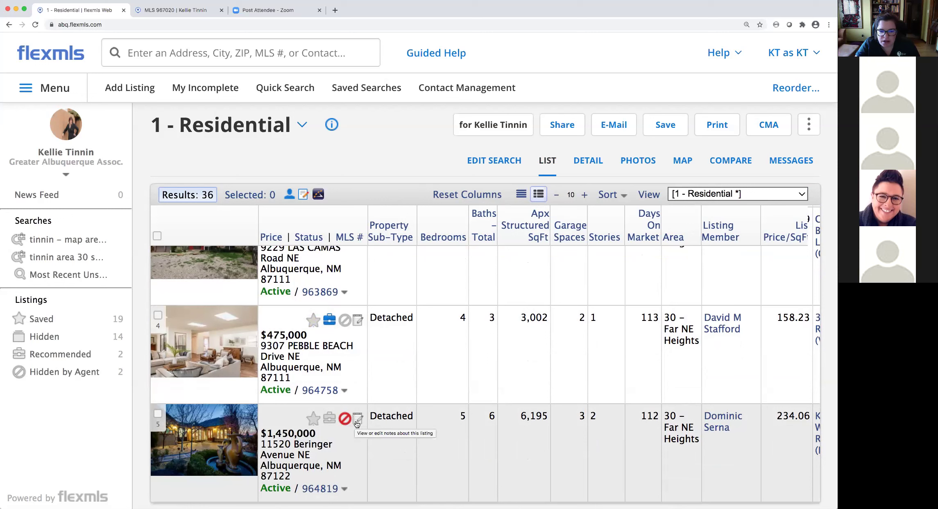
- Save the note 'looked at, does not have a paved road.' on the Beringer listing 964819
left_click(357, 418)
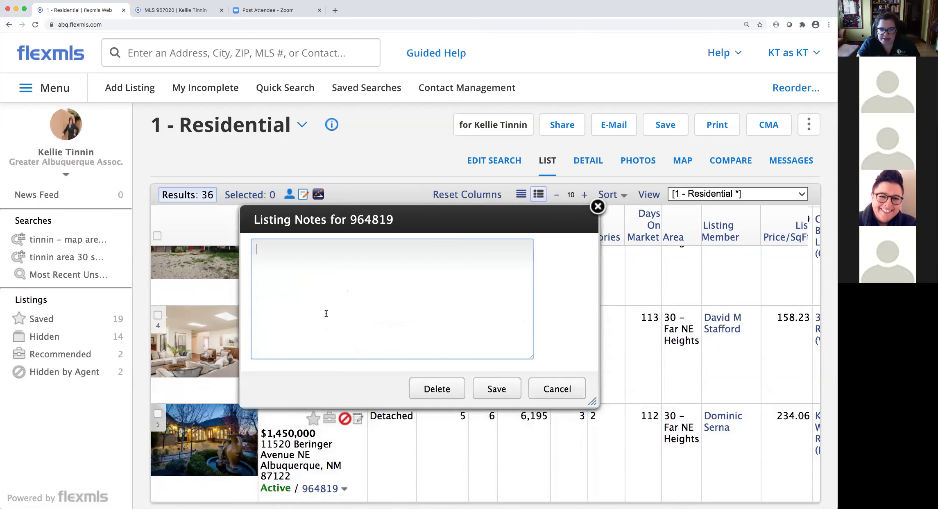
type("looked at, does not have ")
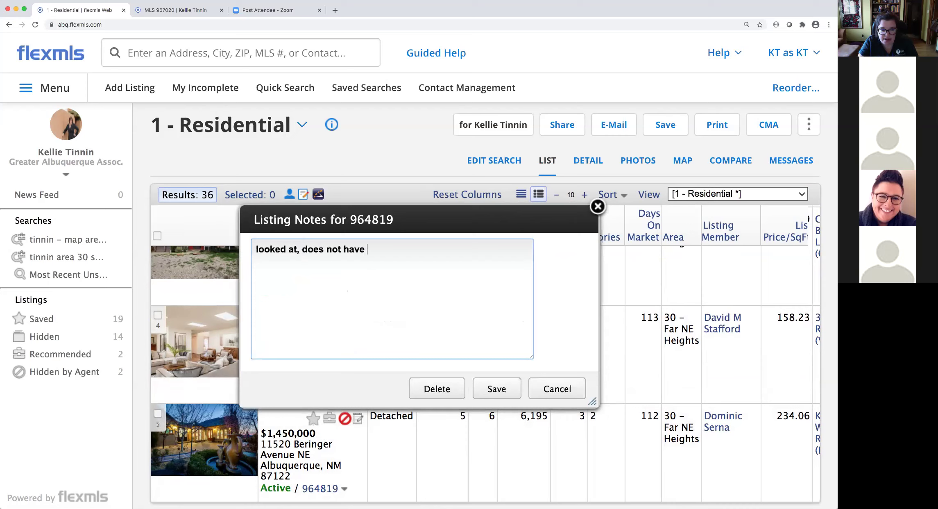
type("a pa")
key("BackSpace")
type("paved road.")
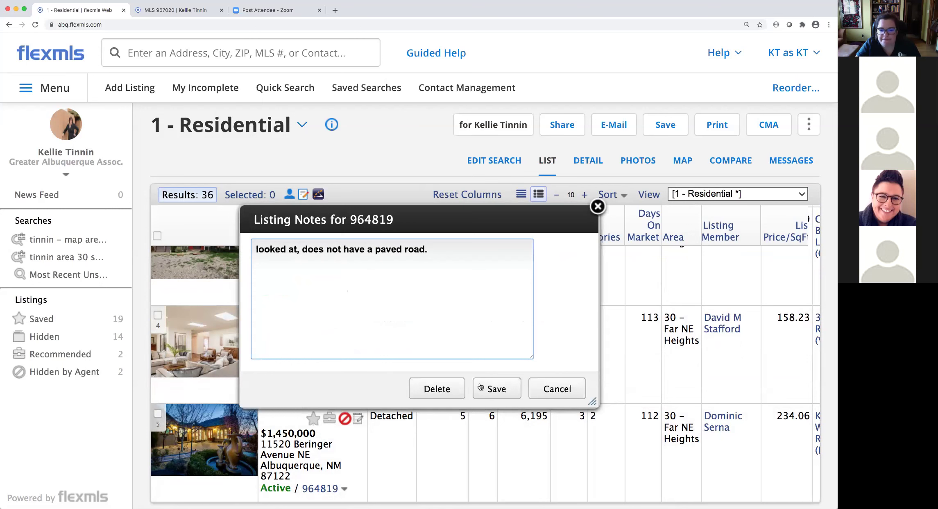
left_click(501, 388)
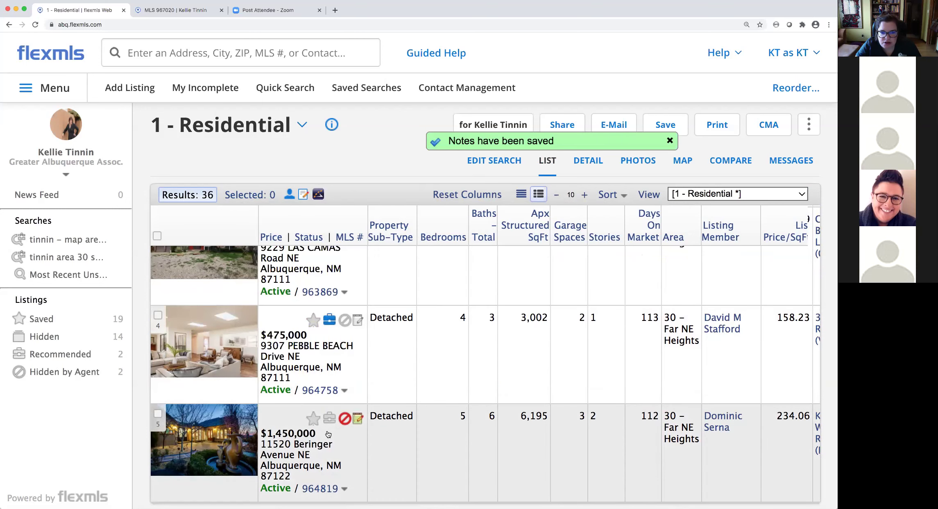
scroll(319, 429, "down", 1)
scroll(318, 429, "down", 5)
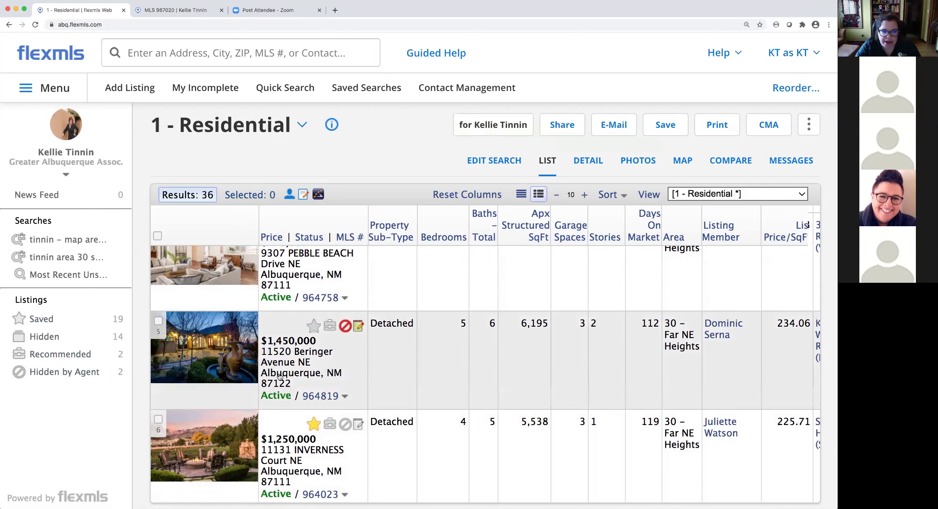
scroll(280, 377, "down", 3)
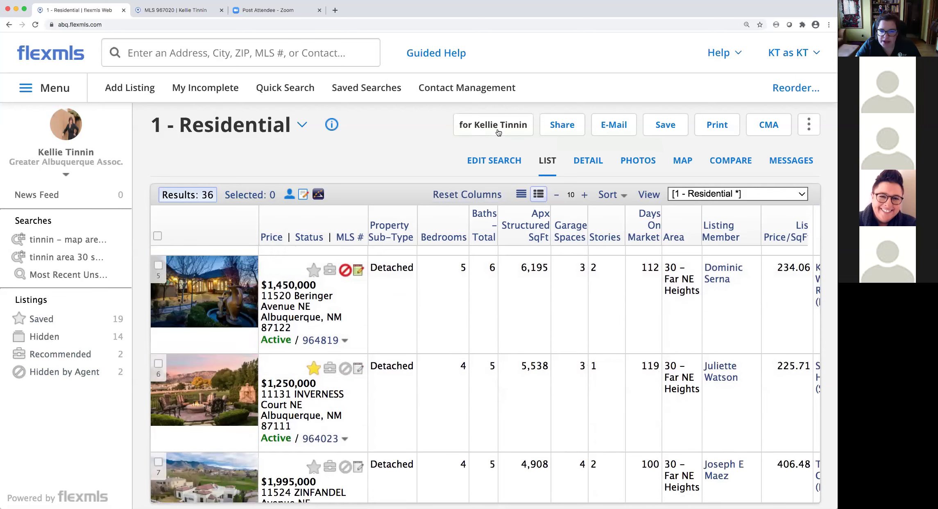
- Stop acting on behalf of the client and go to Contact Management via the menu search 'contact'
left_click(495, 129)
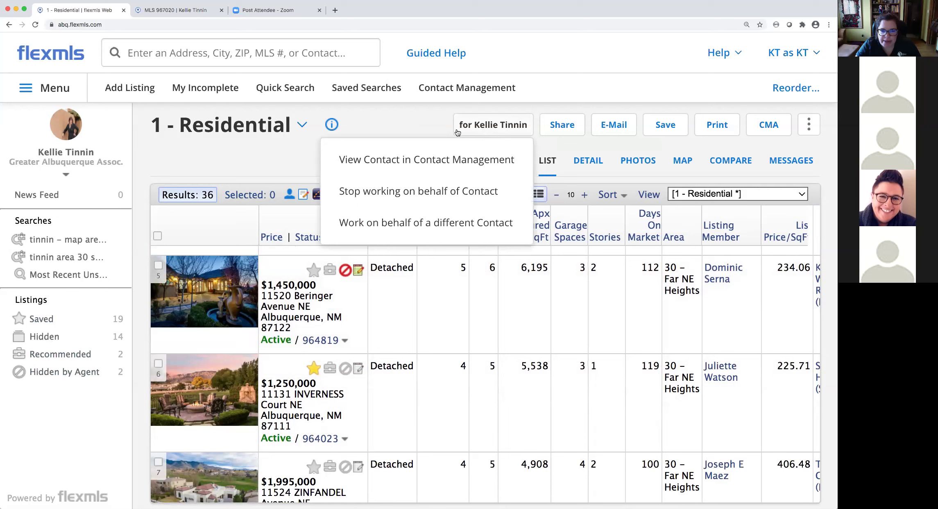
left_click(405, 191)
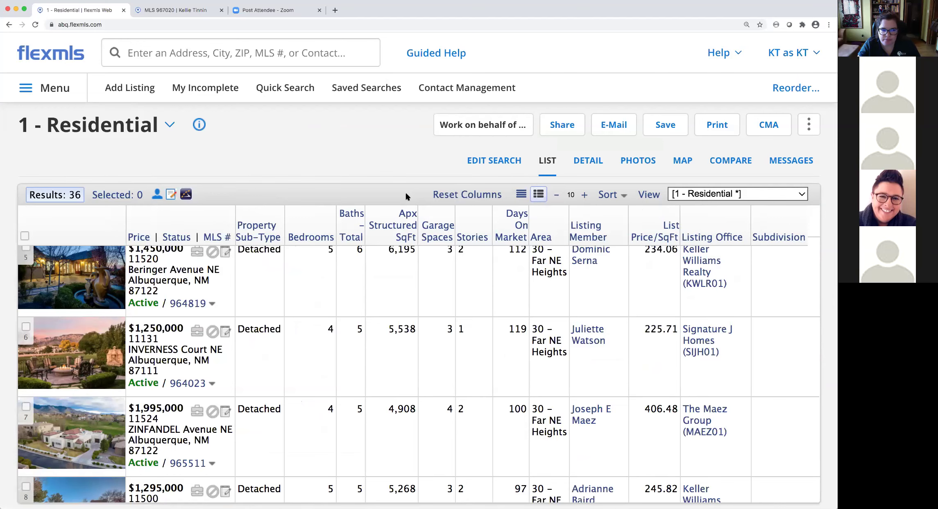
left_click(35, 88)
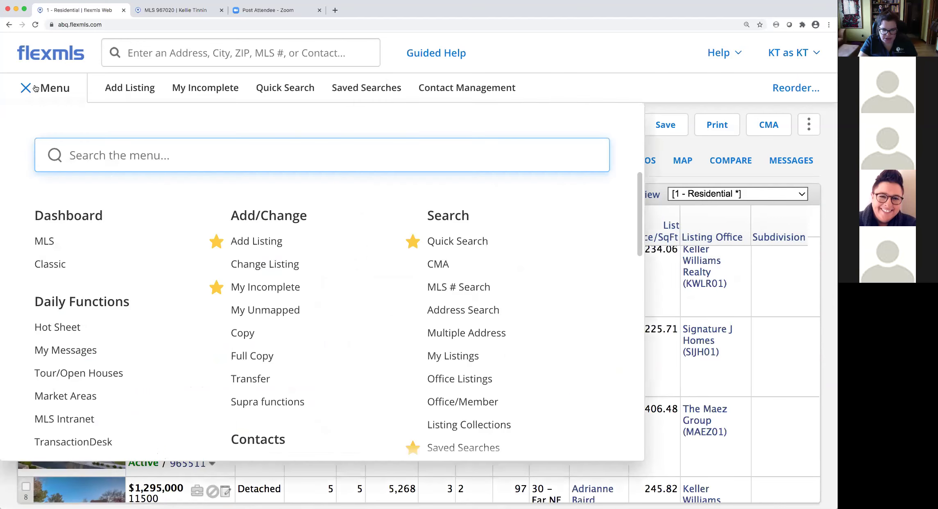
type("contact")
left_click(64, 242)
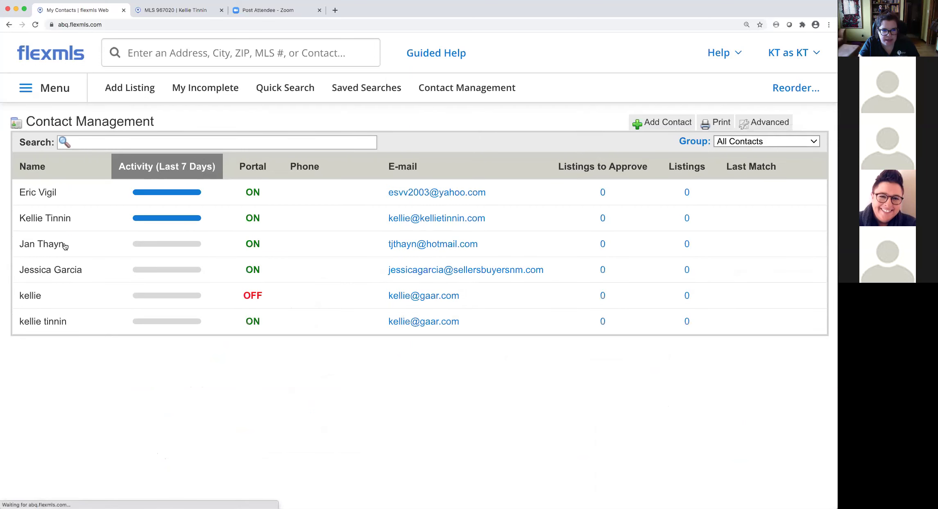
left_click(306, 228)
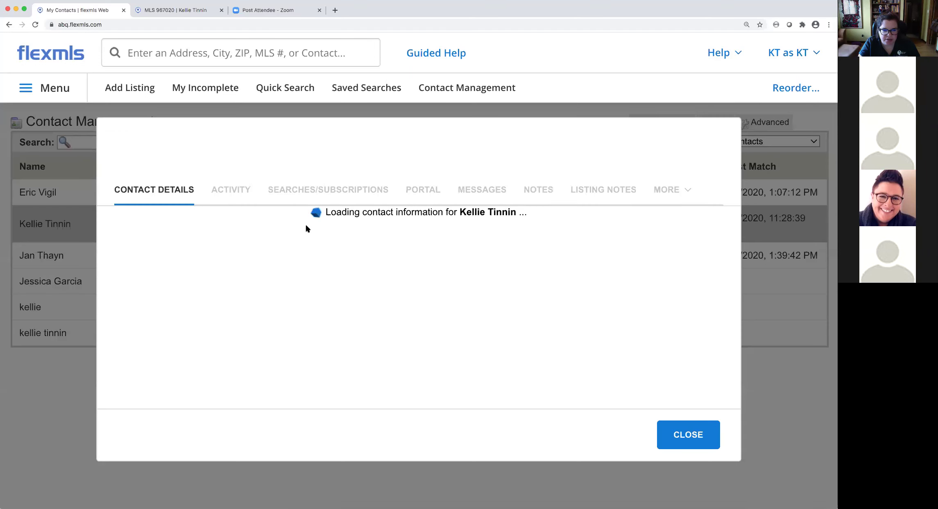
left_click(417, 192)
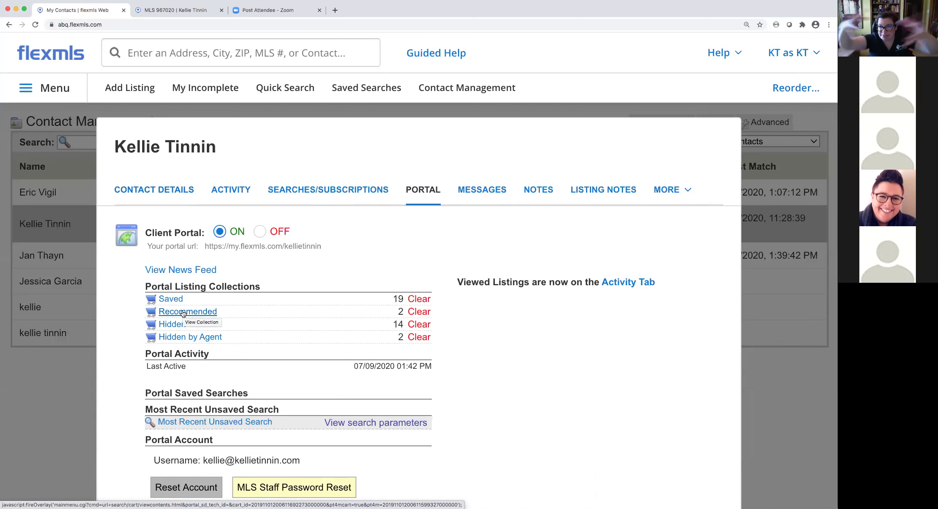
left_click(191, 10)
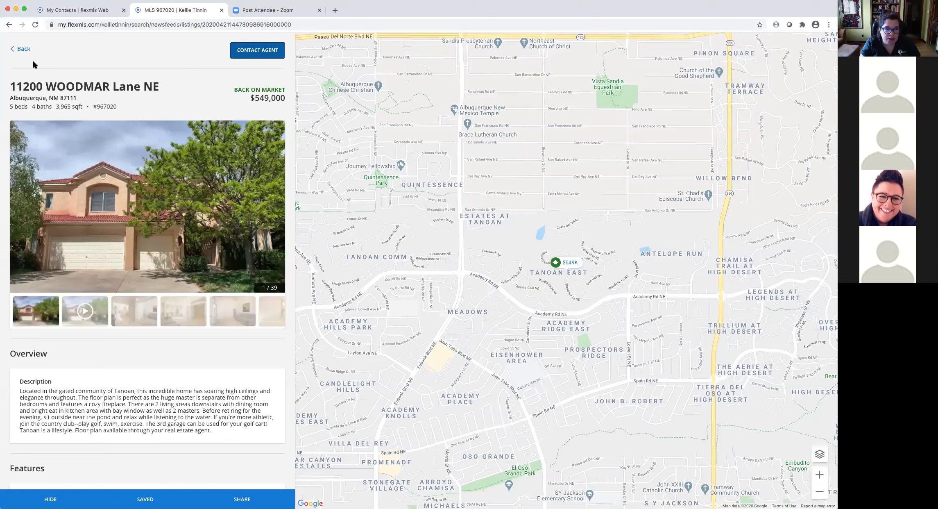
- From the portal news feed, open Saved and then the Recommended (2) collection
left_click(22, 49)
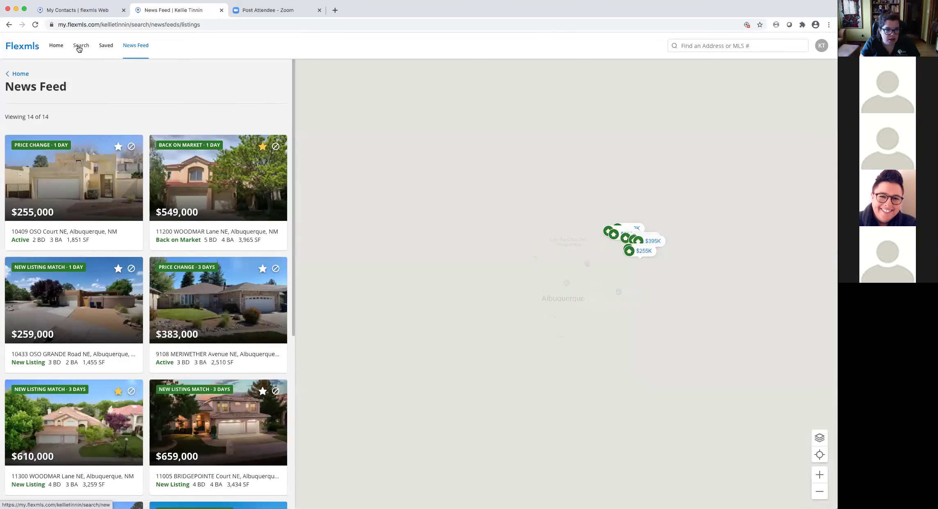
left_click(109, 47)
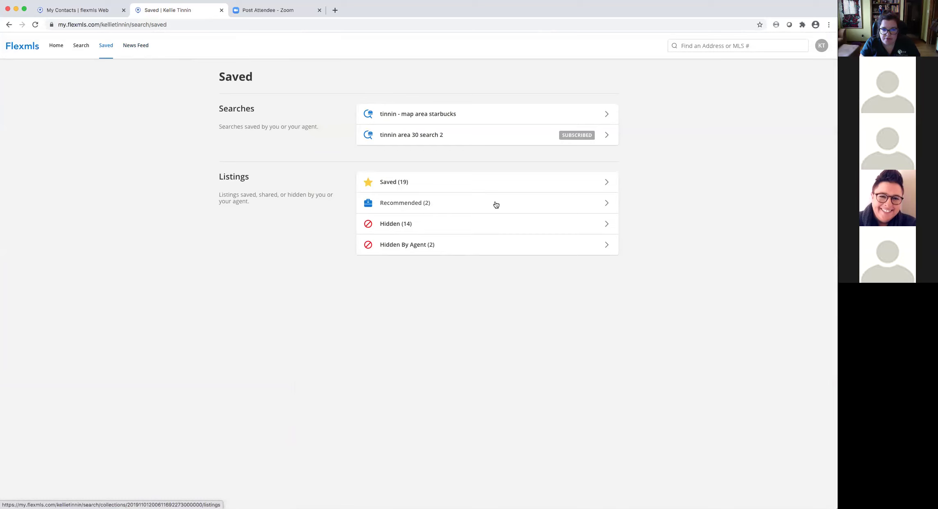
left_click(561, 206)
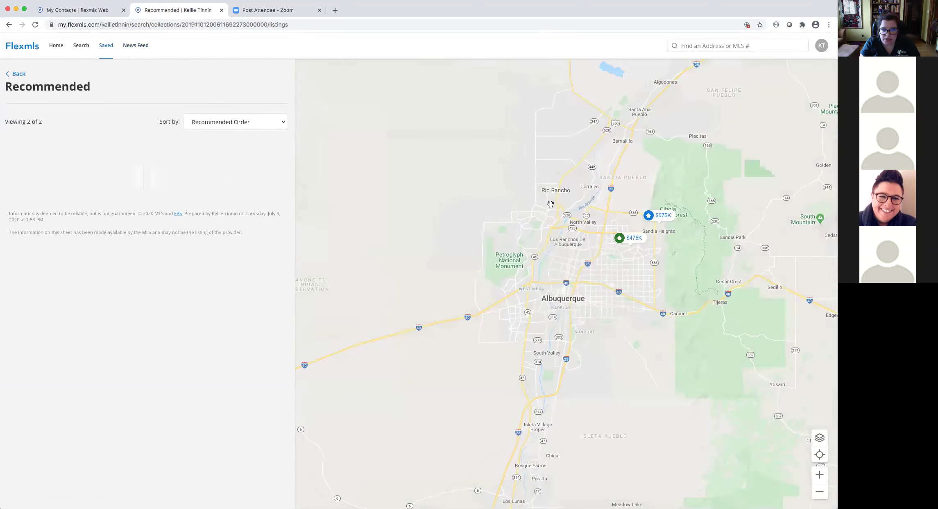
mouse_move(94, 192)
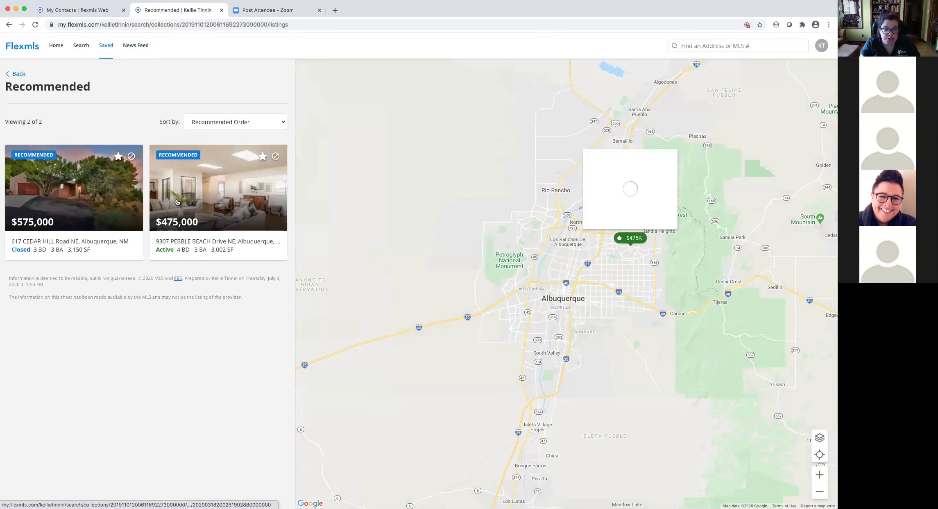
mouse_move(105, 206)
left_click(222, 205)
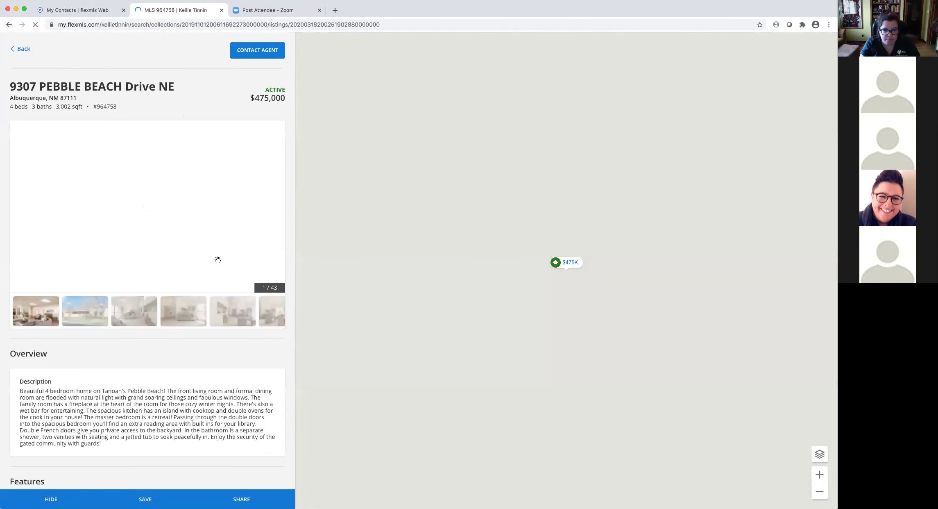
scroll(218, 285, "down", 3)
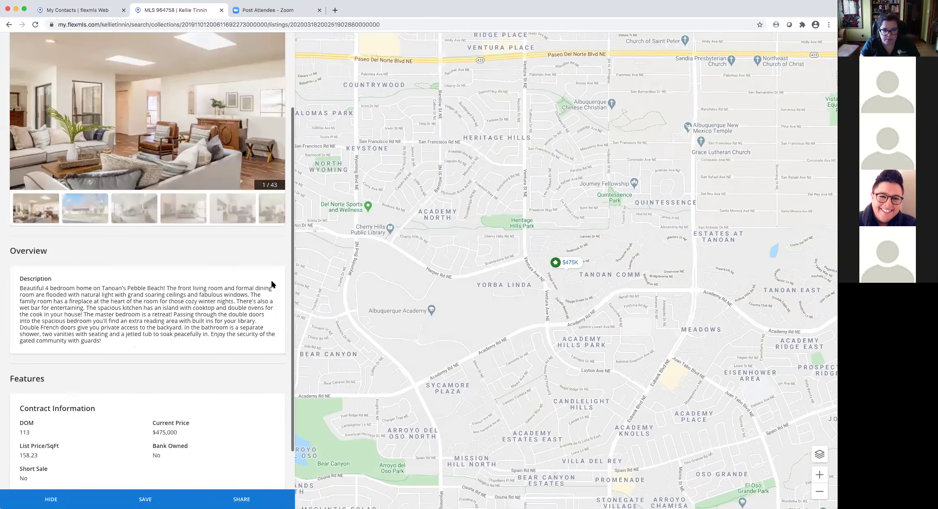
scroll(235, 277, "up", 3)
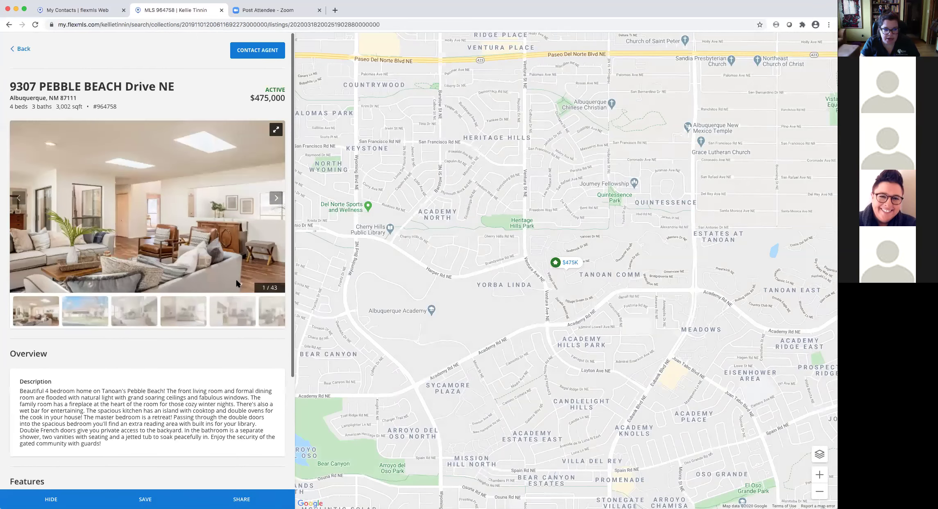
left_click(252, 49)
left_click(392, 163)
type("nope dont like")
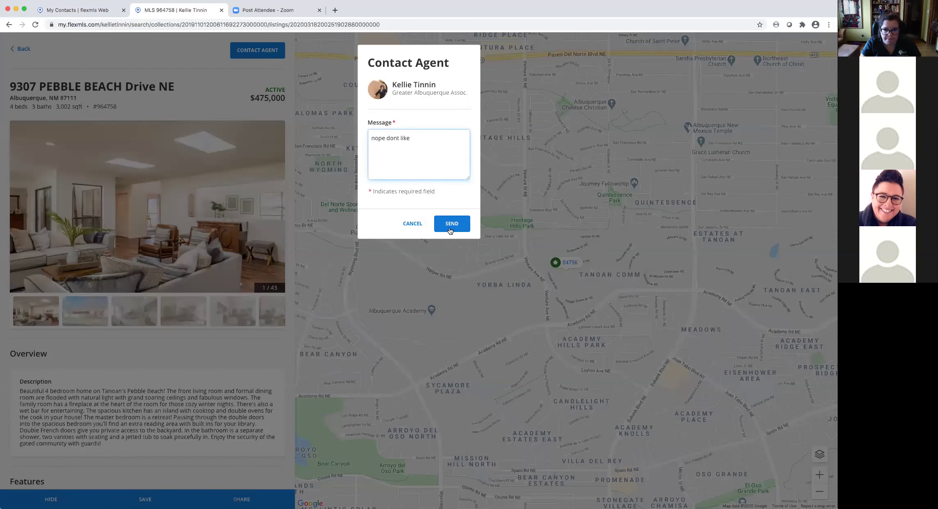
left_click(451, 224)
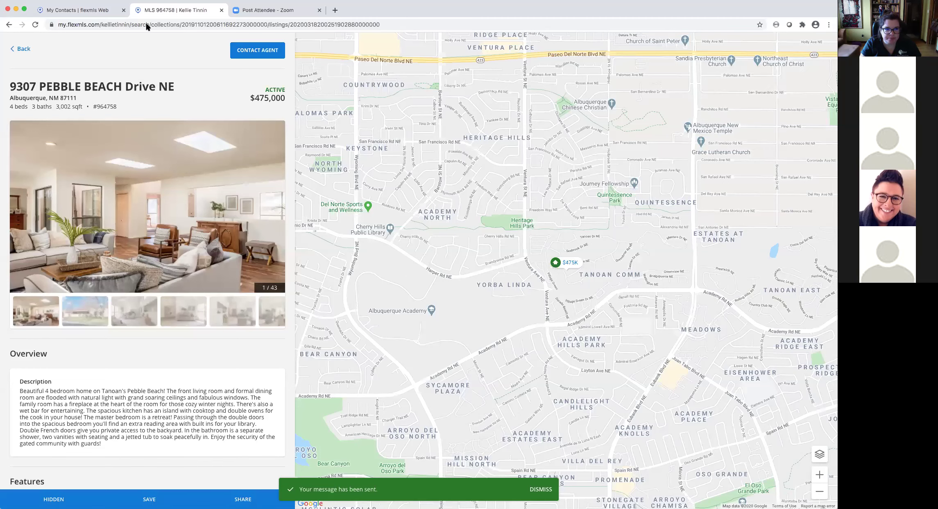
left_click(17, 51)
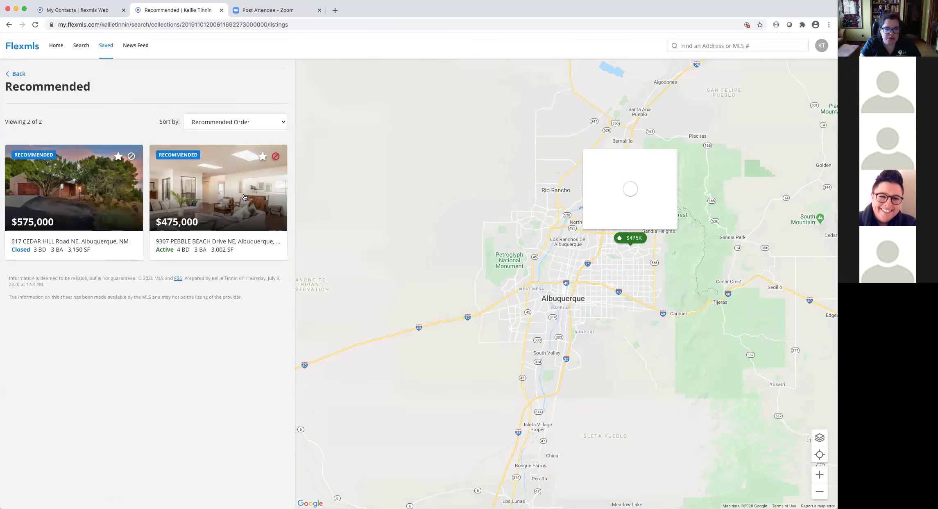
mouse_move(277, 159)
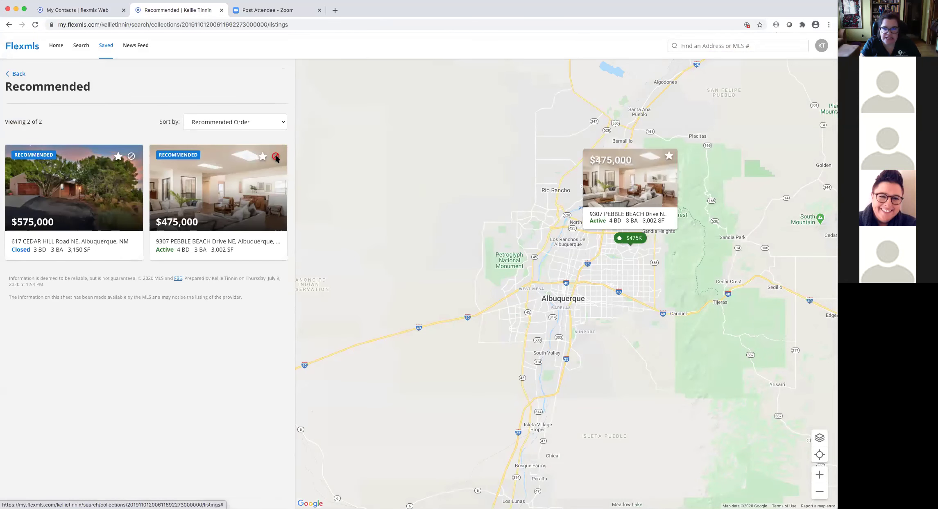
mouse_move(108, 187)
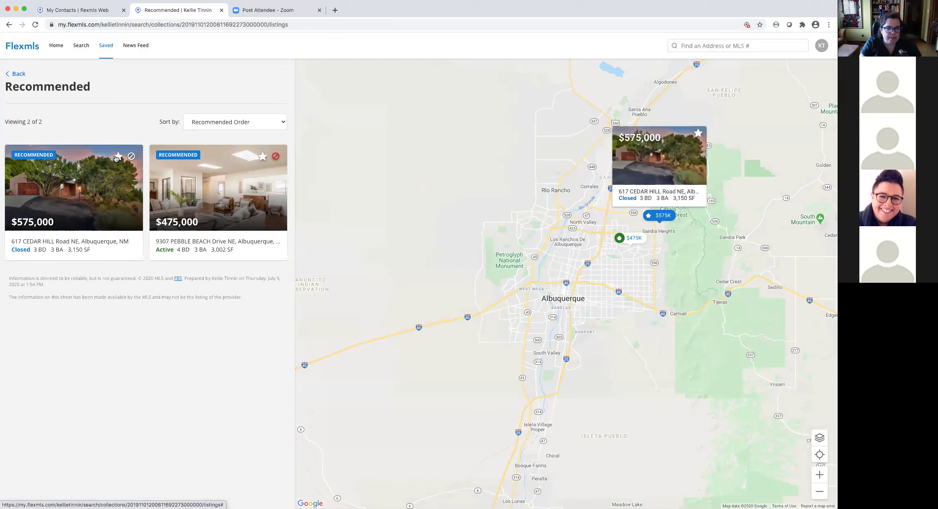
left_click(118, 156)
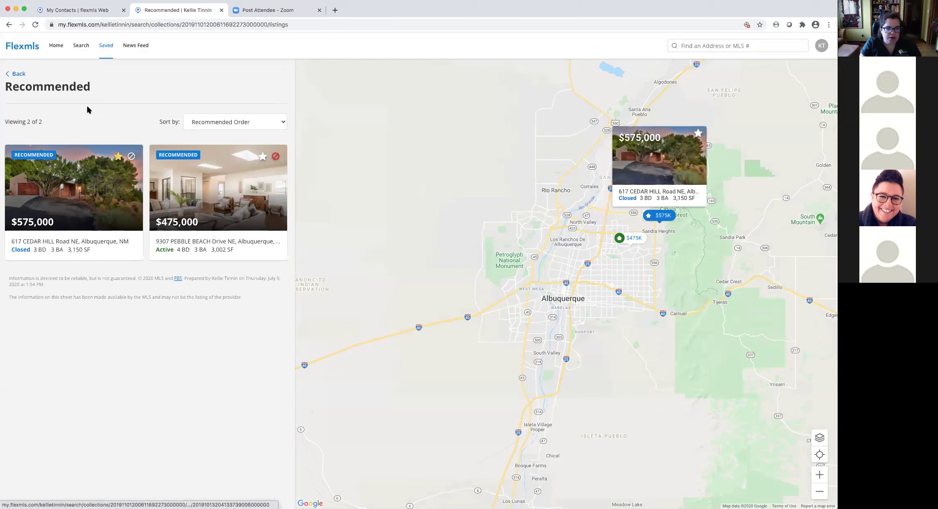
left_click(106, 46)
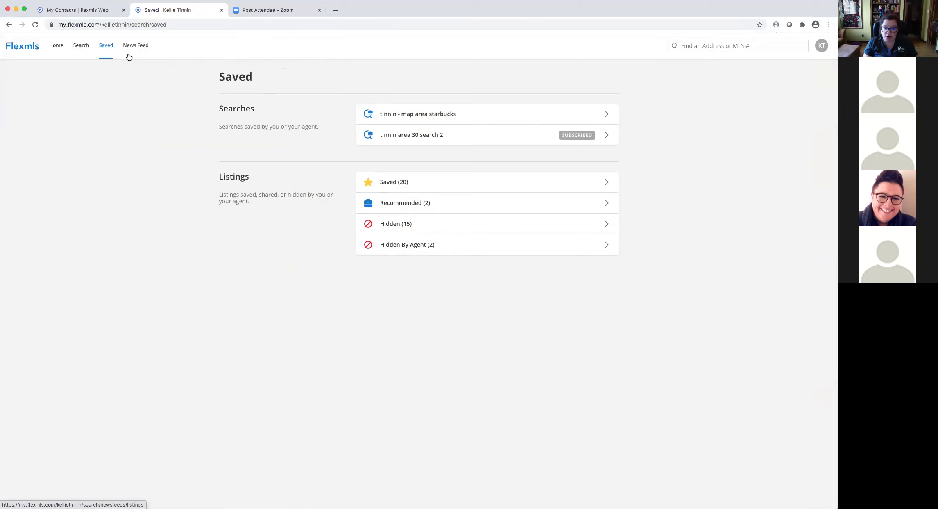
left_click(56, 49)
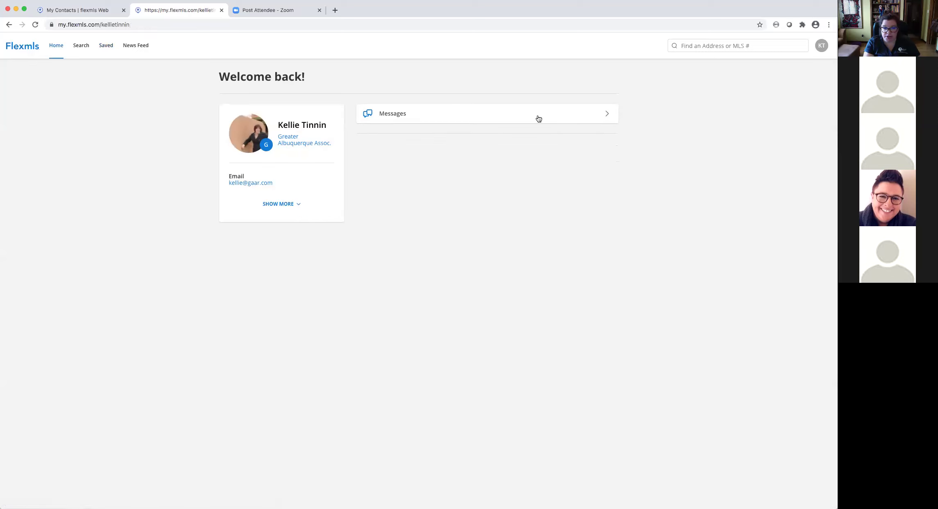
- Read the client's listing messages, then return to the agent's My Contacts tab
left_click(578, 124)
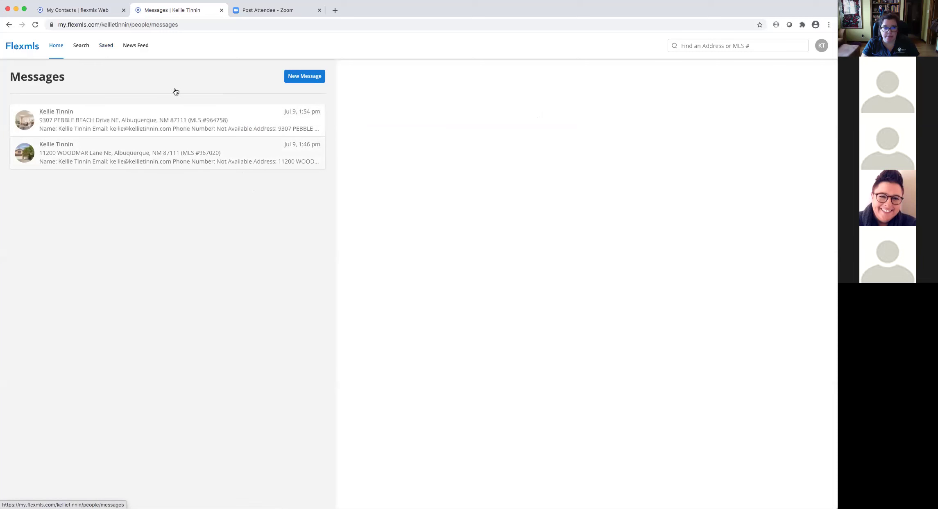
left_click(92, 13)
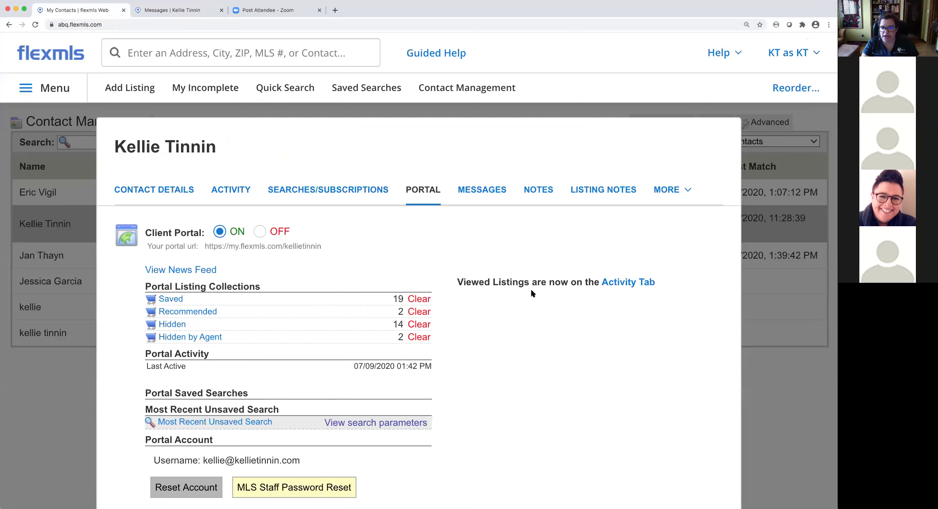
- Close the client's contact record and load the MLS dashboard from the flexmls logo
scroll(474, 298, "down", 3)
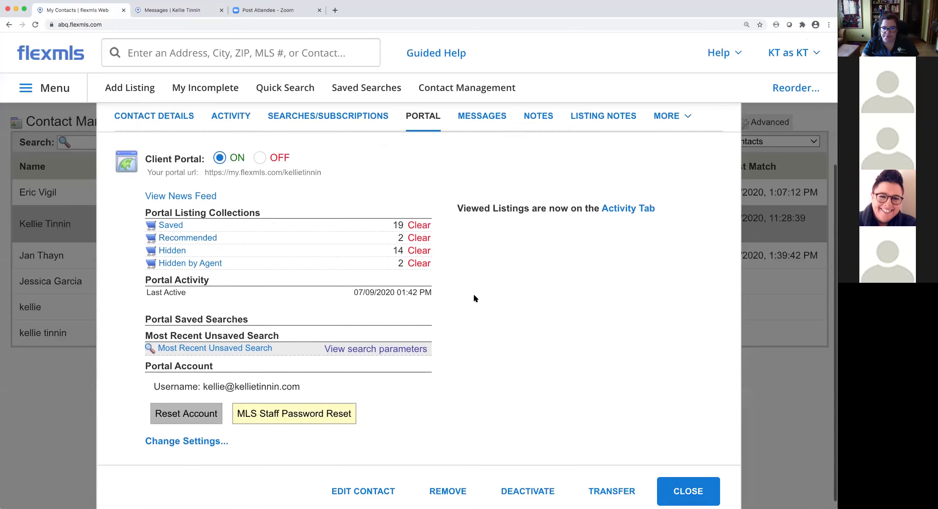
left_click(671, 483)
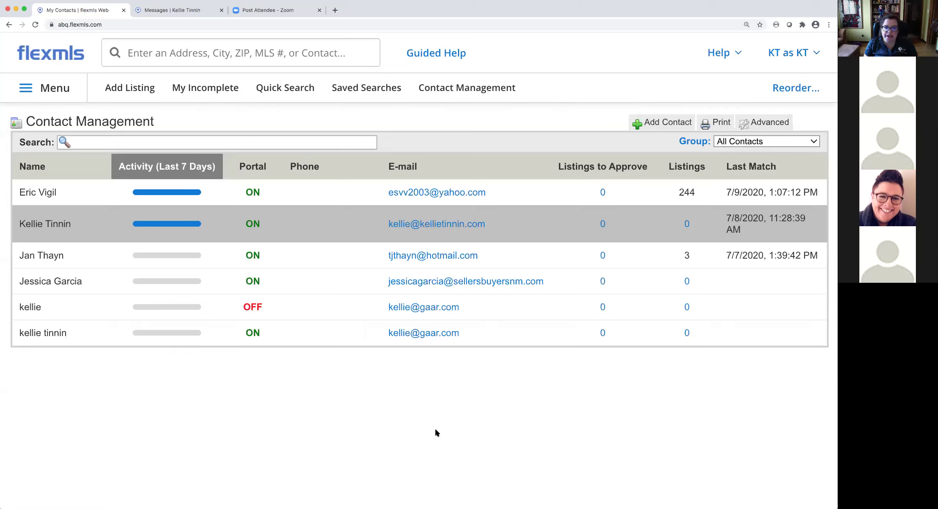
left_click(51, 97)
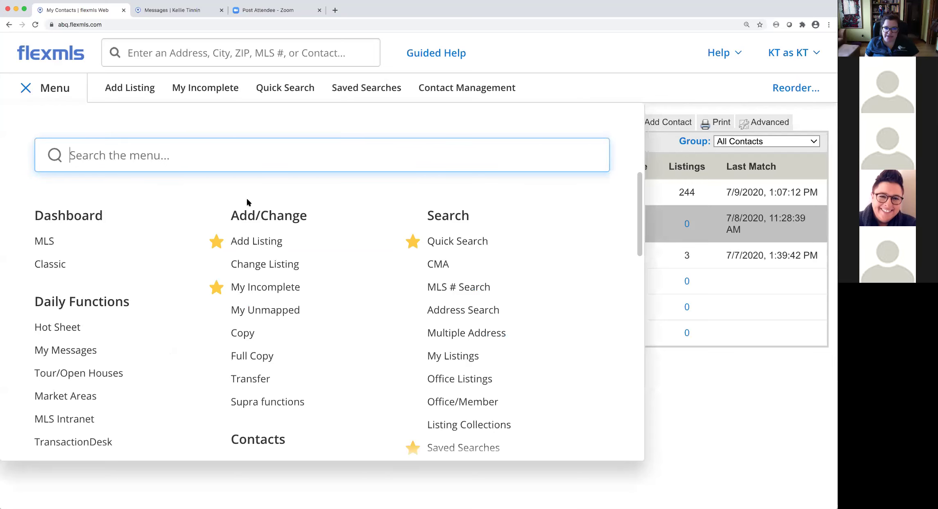
left_click(56, 97)
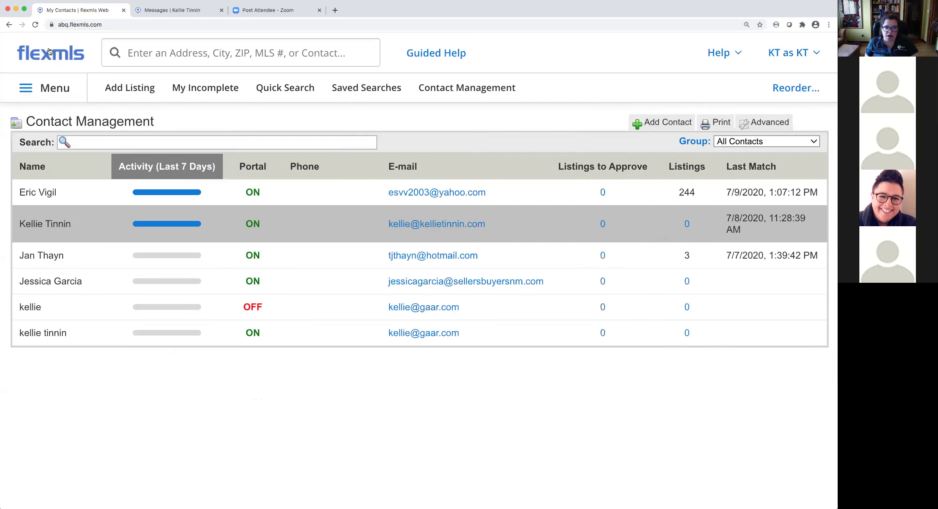
left_click(49, 54)
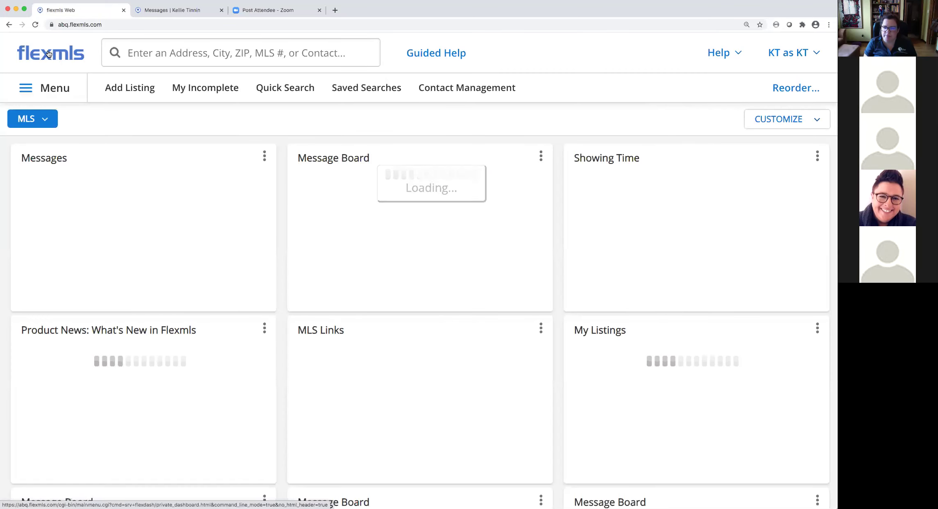